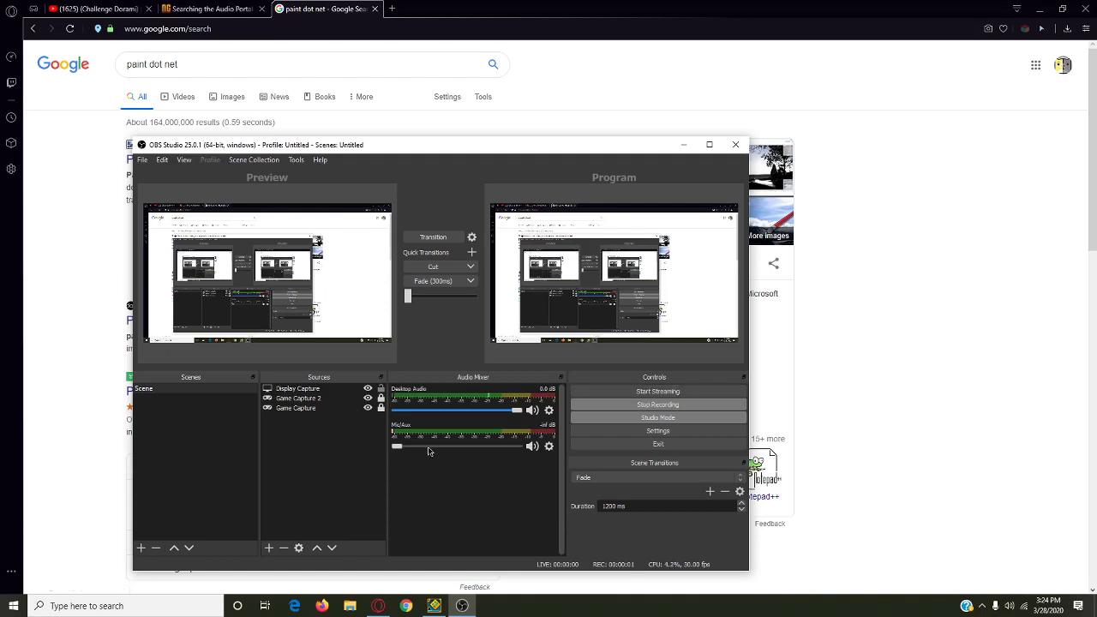
- Turn the OBS Mic/Aux volume slider up from silent to full, 0.0 dB
left_click_drag(396, 445, 747, 428)
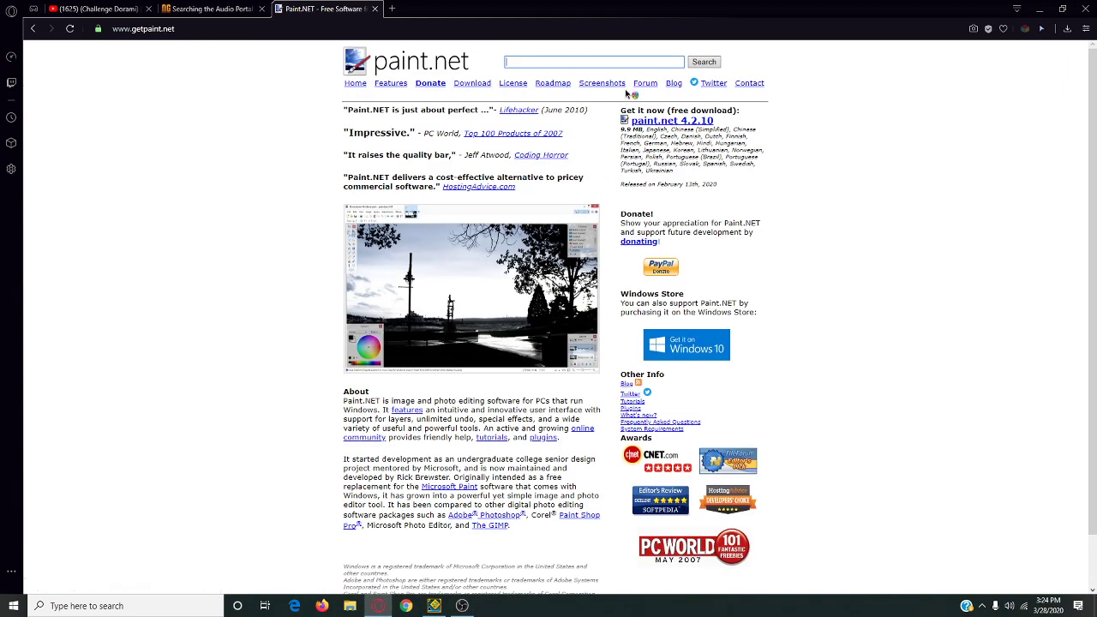
- Try getting paint.net's free trial from its Microsoft Store listing on getpaint.net
left_click_drag(176, 29, 127, 29)
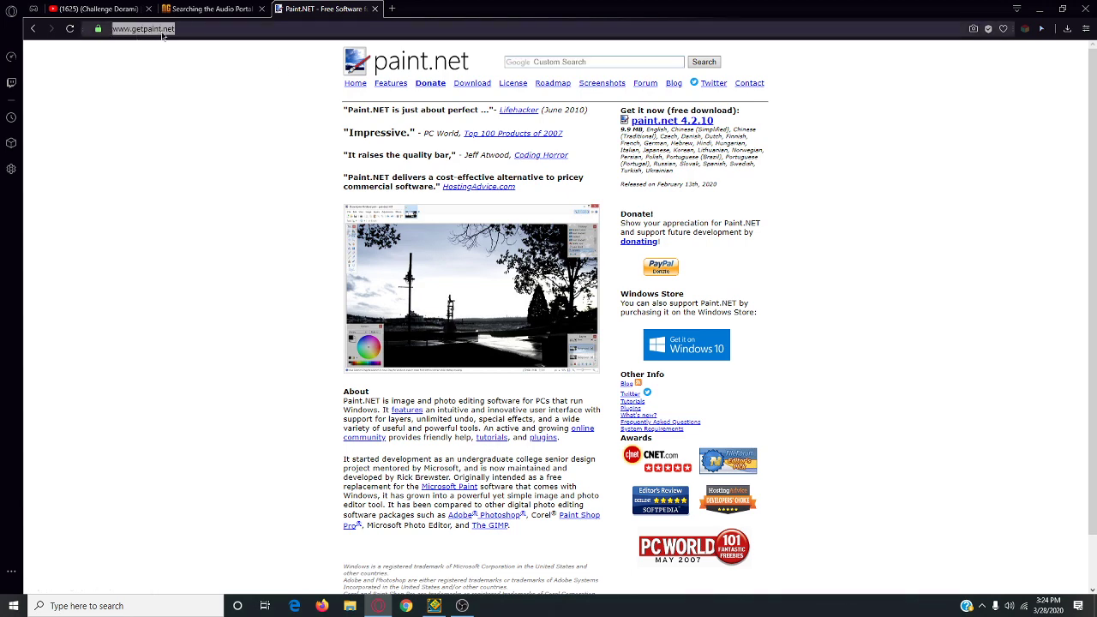
scroll(708, 268, "down", 1)
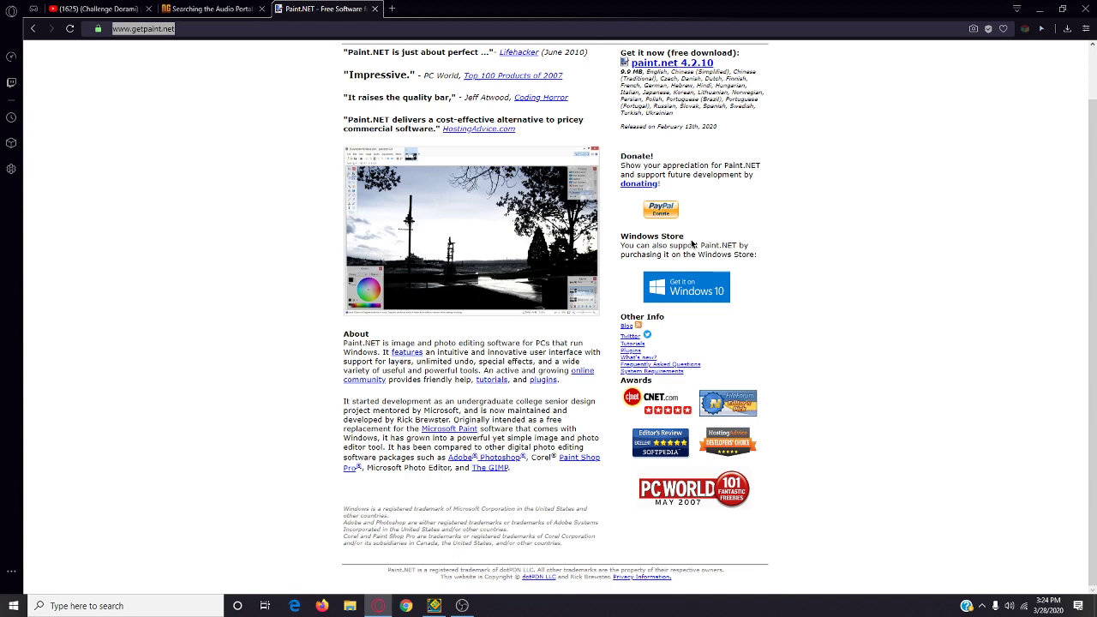
left_click(681, 290)
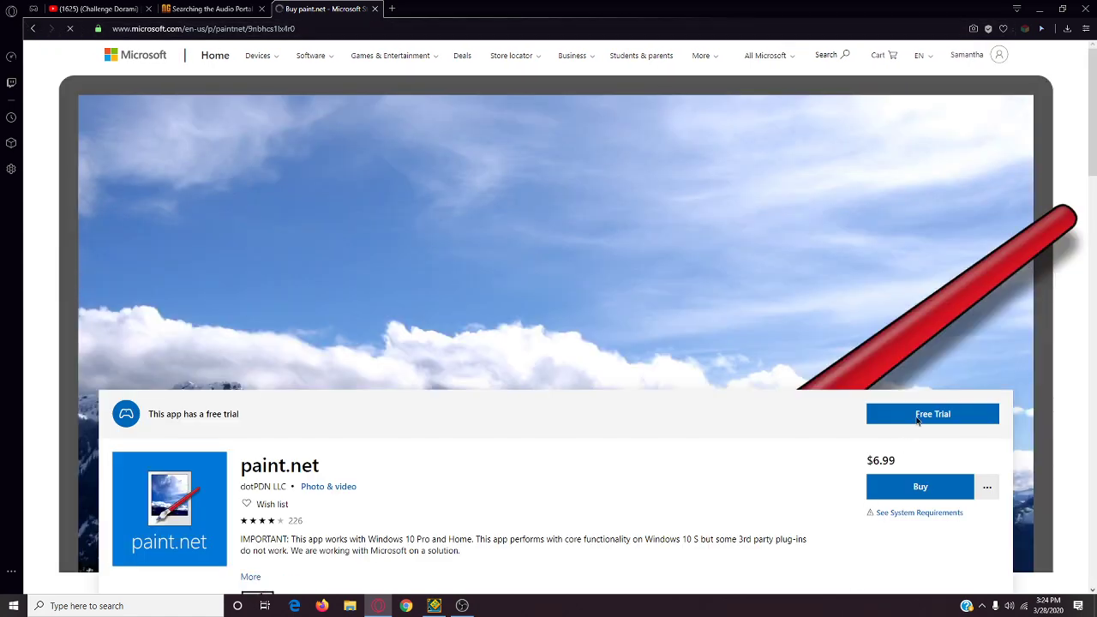
left_click(917, 418)
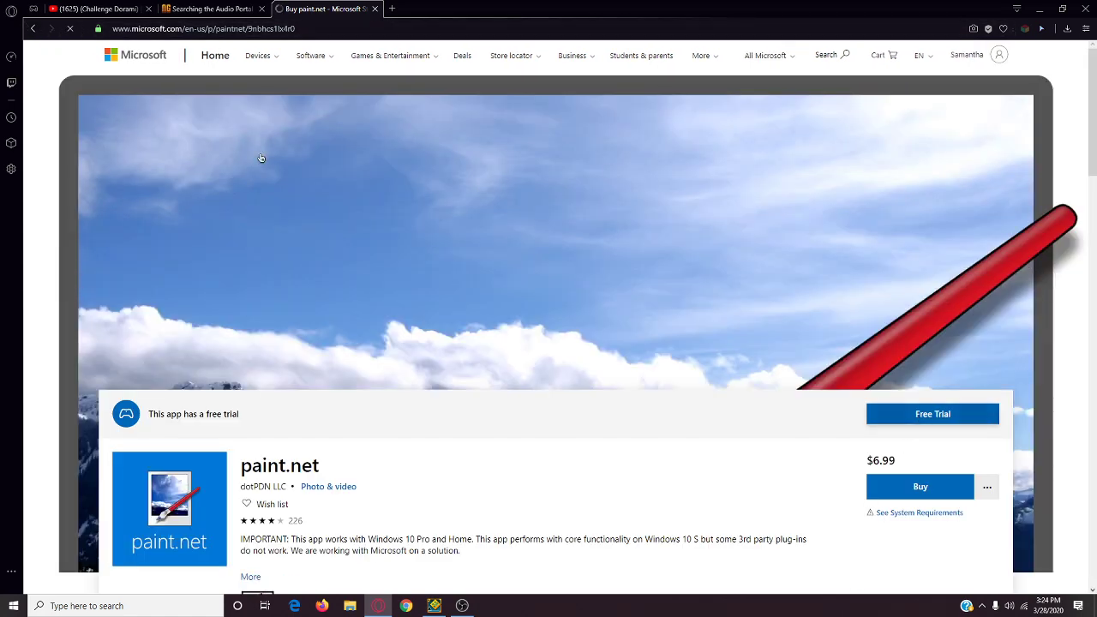
- Return to getpaint.net and go to the free dotPDN download of paint.net 4.2.10
left_click(35, 30)
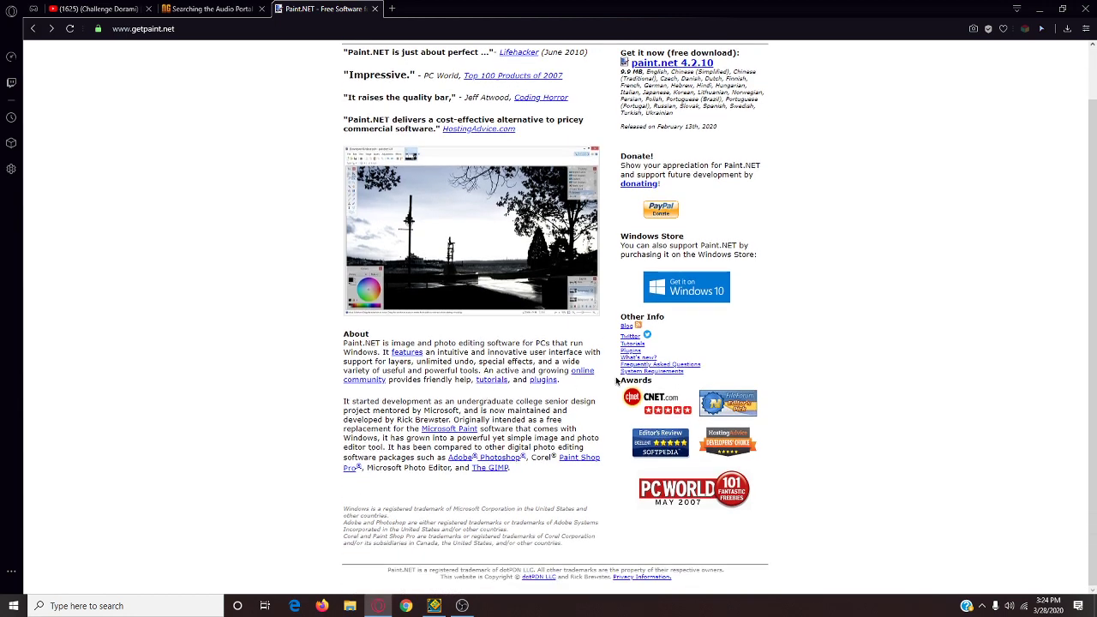
scroll(625, 372, "up", 1)
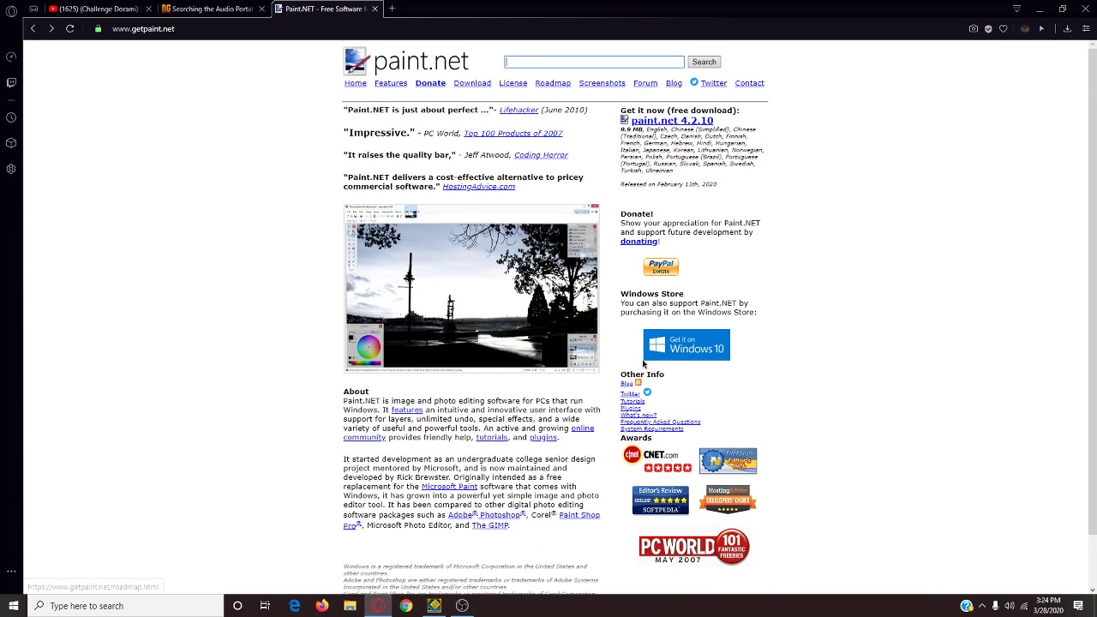
left_click(698, 124)
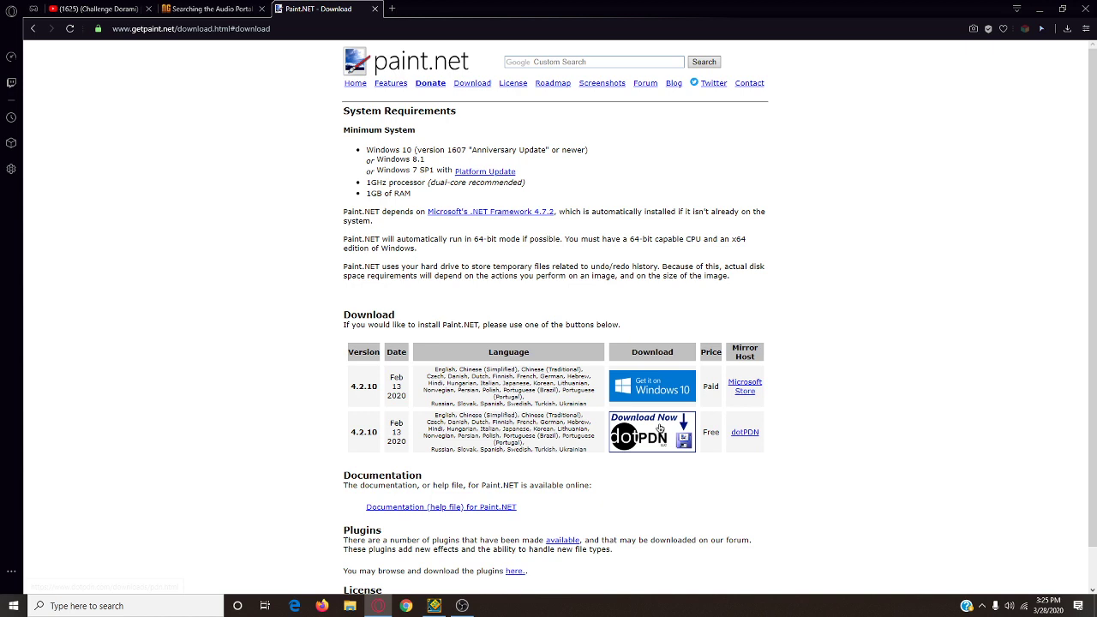
left_click(659, 428)
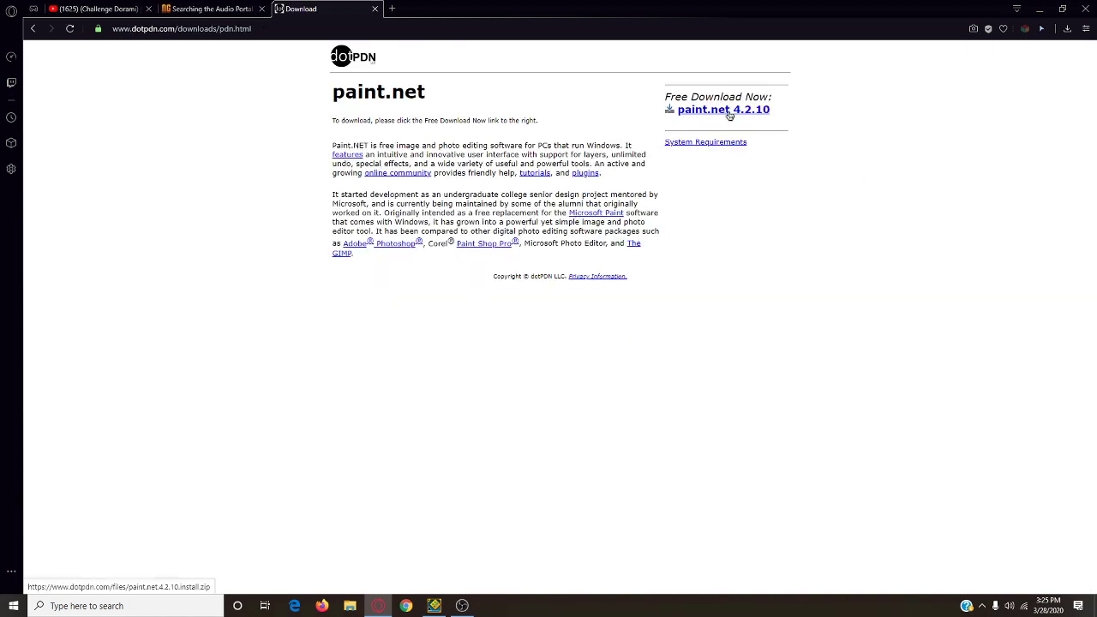
- Close the download tab and minimize the browser and Geometry Dash to reach the desktop
left_click(375, 8)
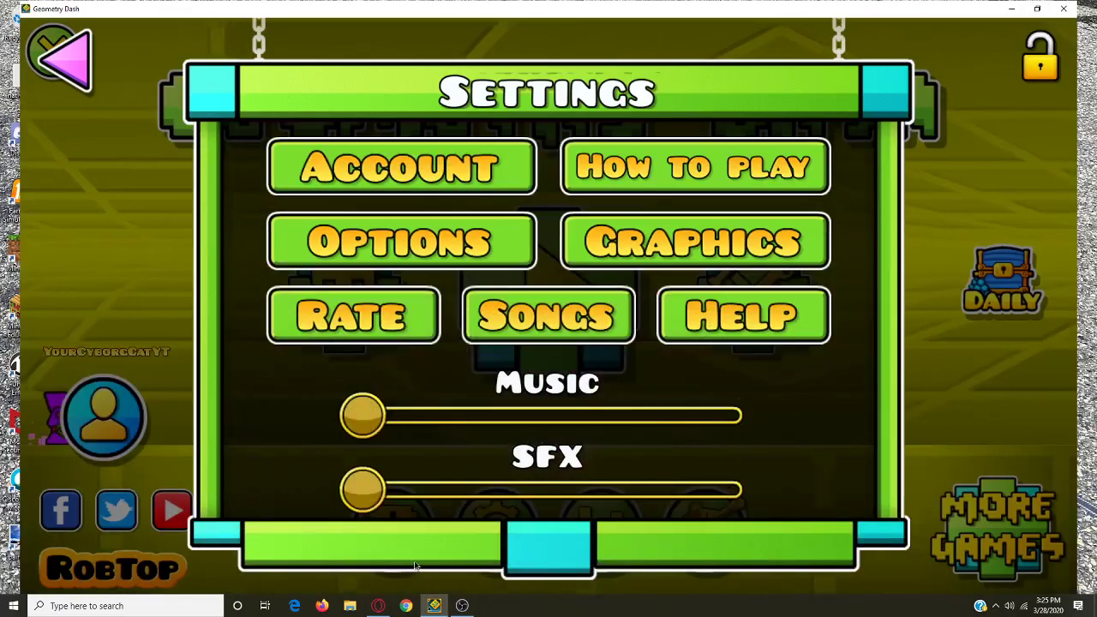
left_click(1038, 7)
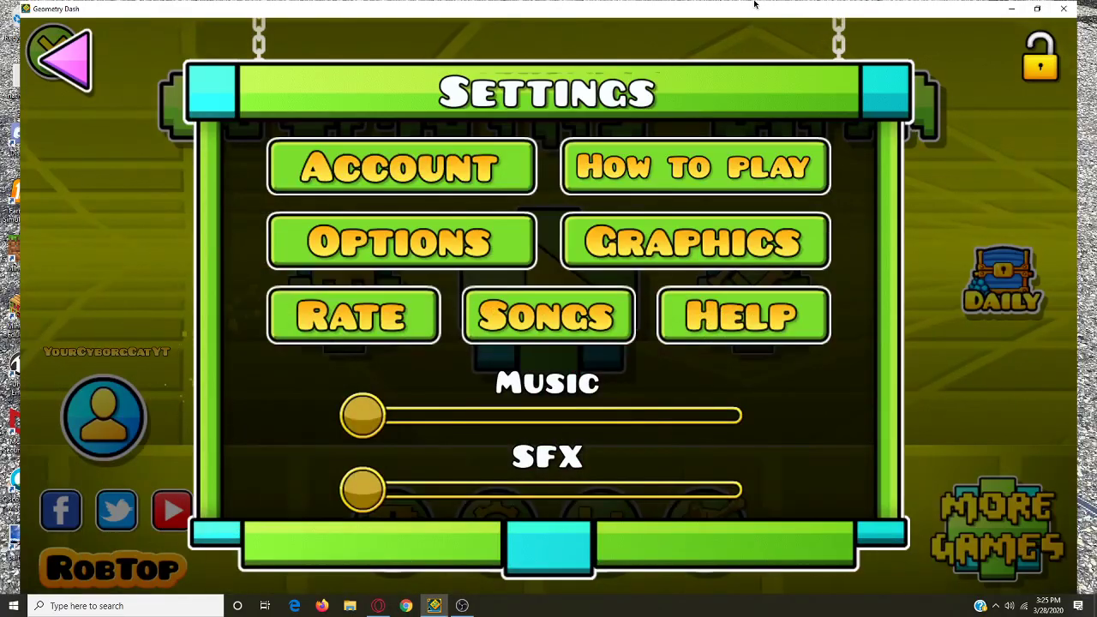
key("Escape")
left_click(1011, 8)
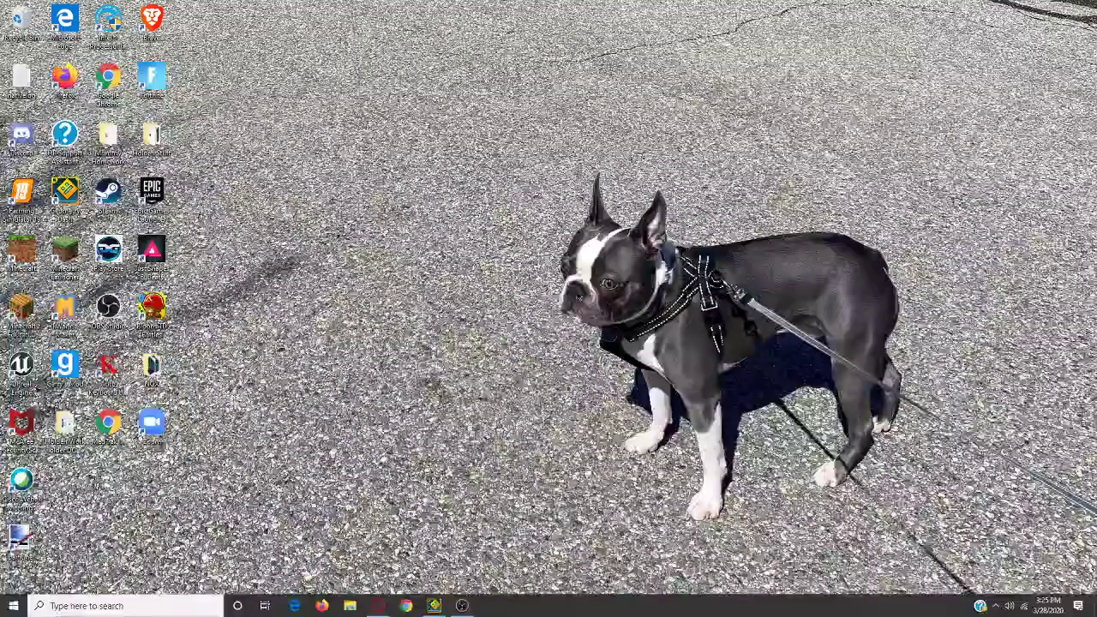
- Launch Steam and open Geometry Dash's Properties from the Library on its Local Files page
double_click(108, 190)
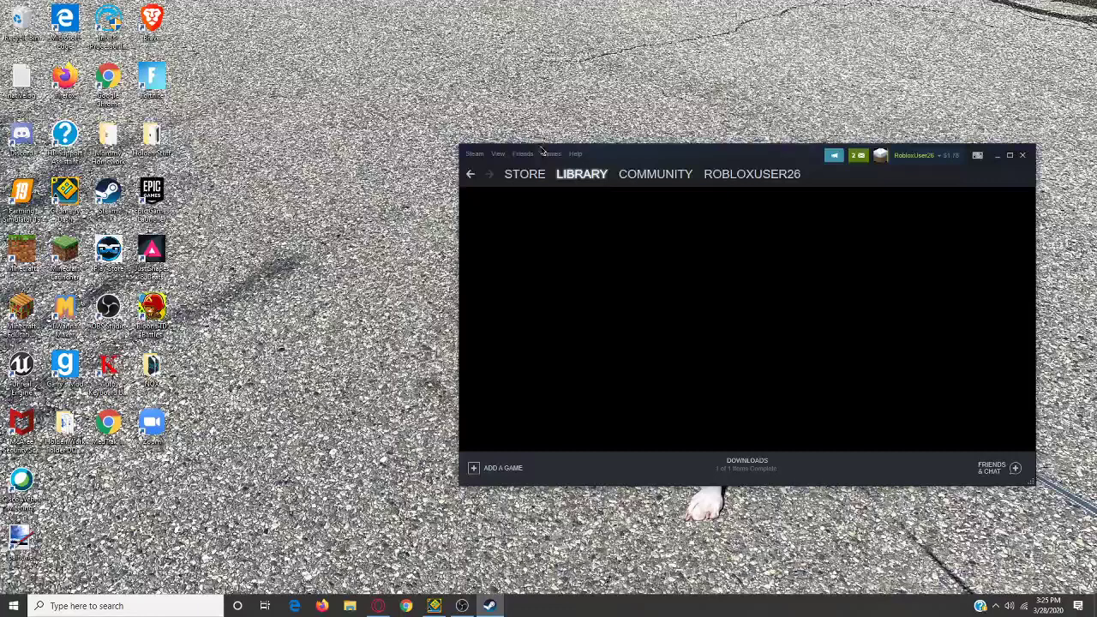
left_click(552, 155)
left_click(562, 169)
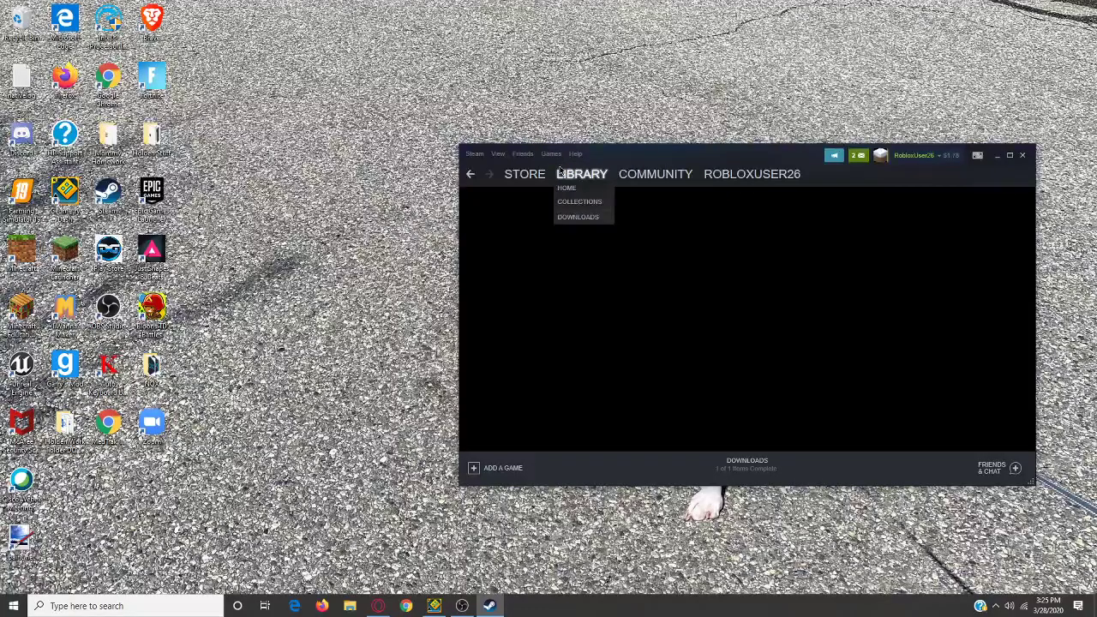
right_click(539, 365)
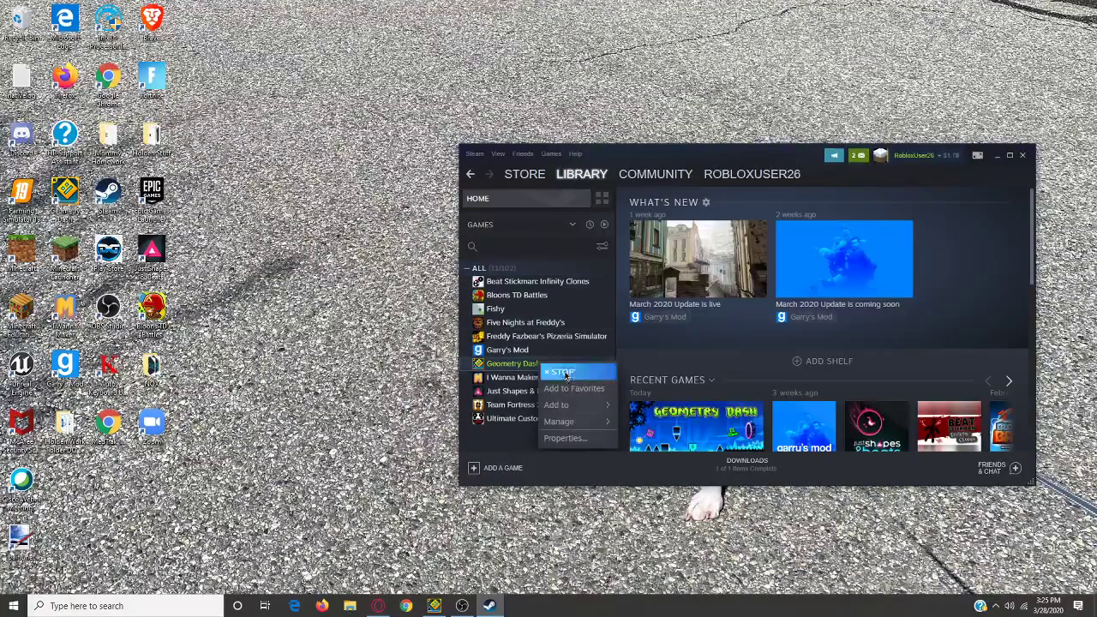
left_click(584, 441)
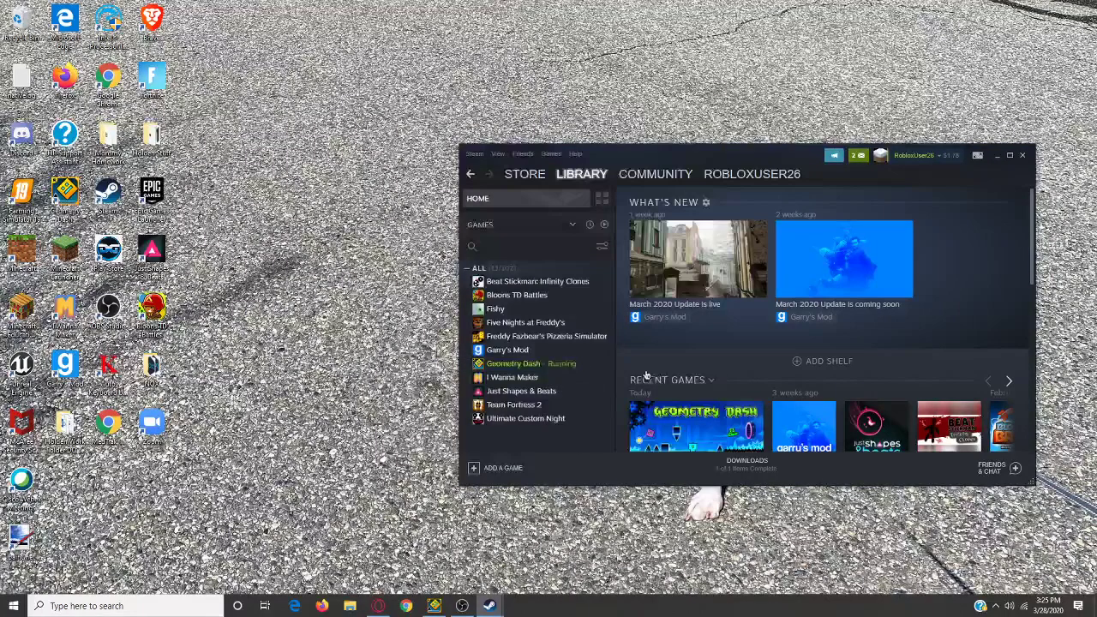
left_click(505, 141)
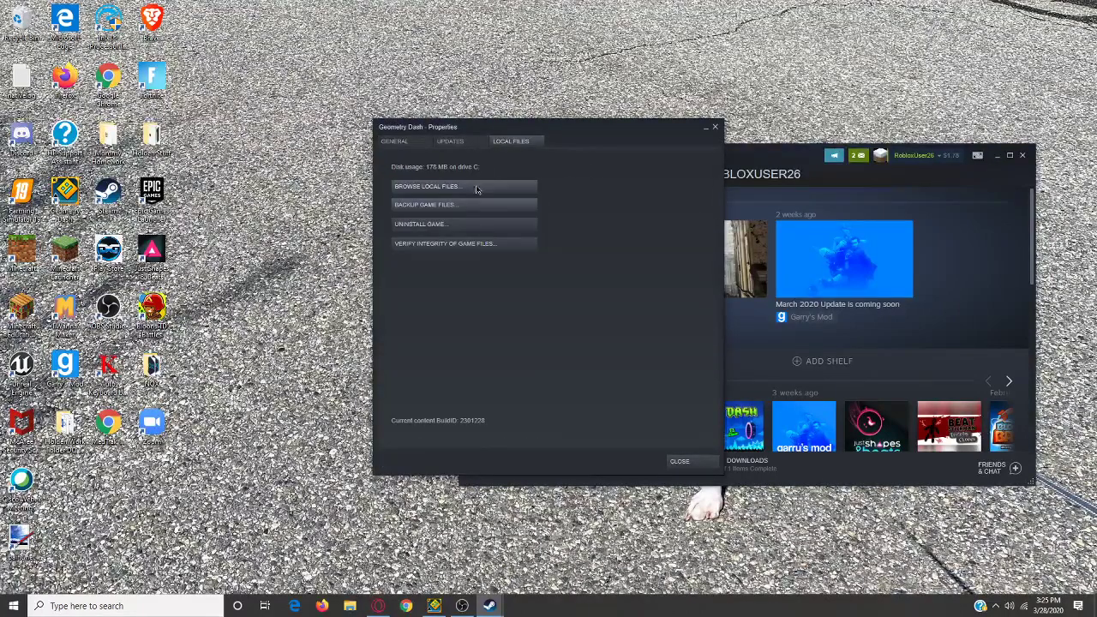
- Browse Geometry Dash's local files and open Resources › GJ_GameSheet02-hd.png with paint.net
left_click(476, 186)
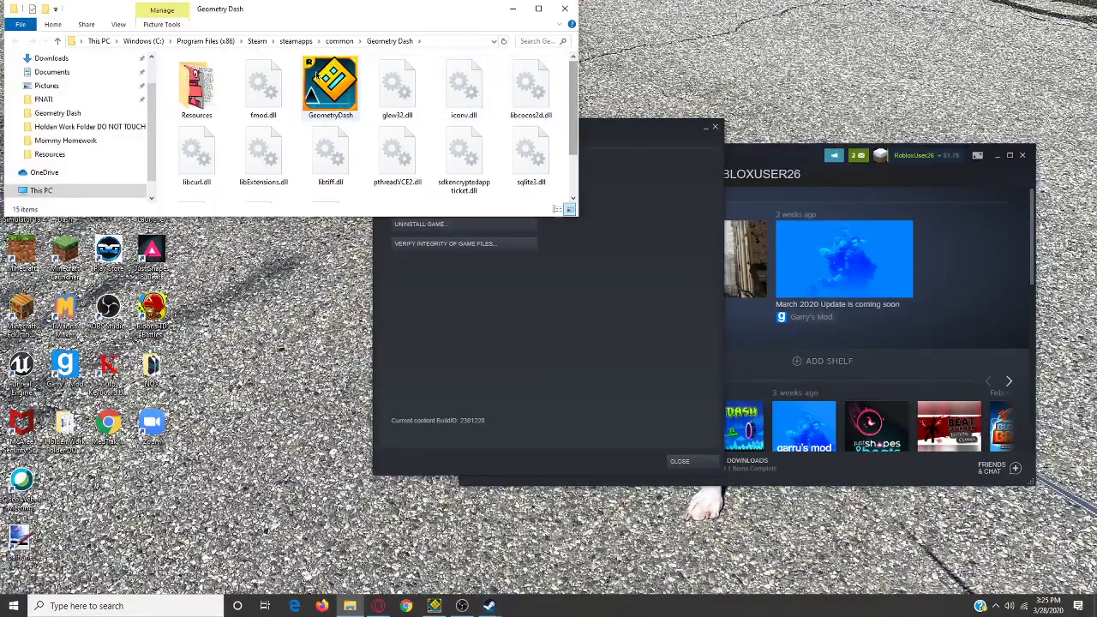
double_click(197, 88)
scroll(287, 115, "down", 2)
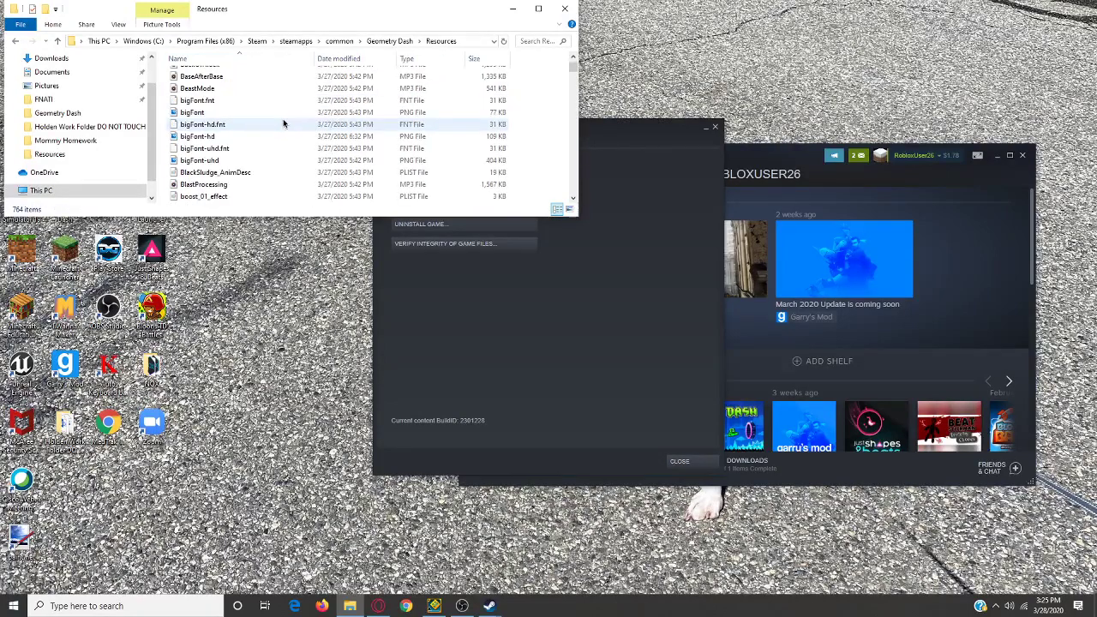
left_click(539, 41)
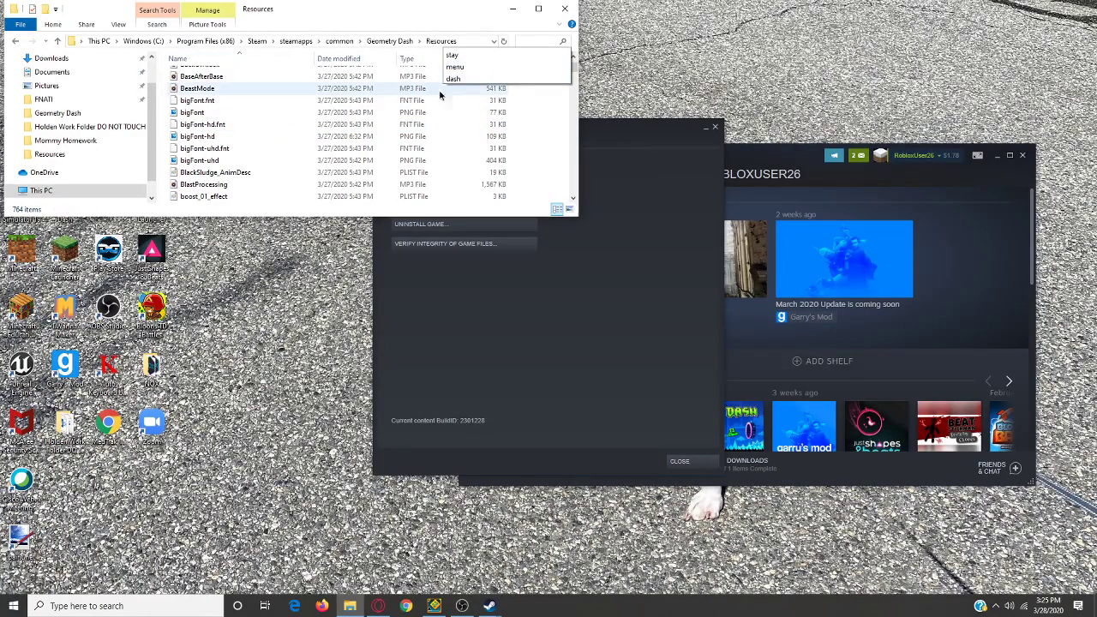
scroll(317, 132, "down", 10)
scroll(317, 131, "down", 20)
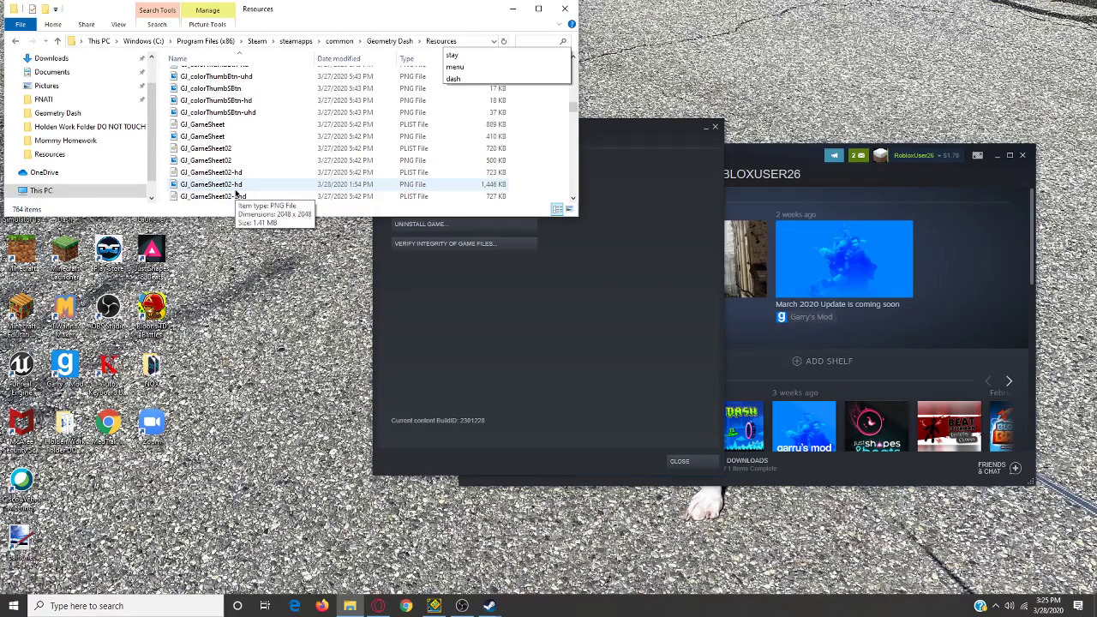
right_click(232, 187)
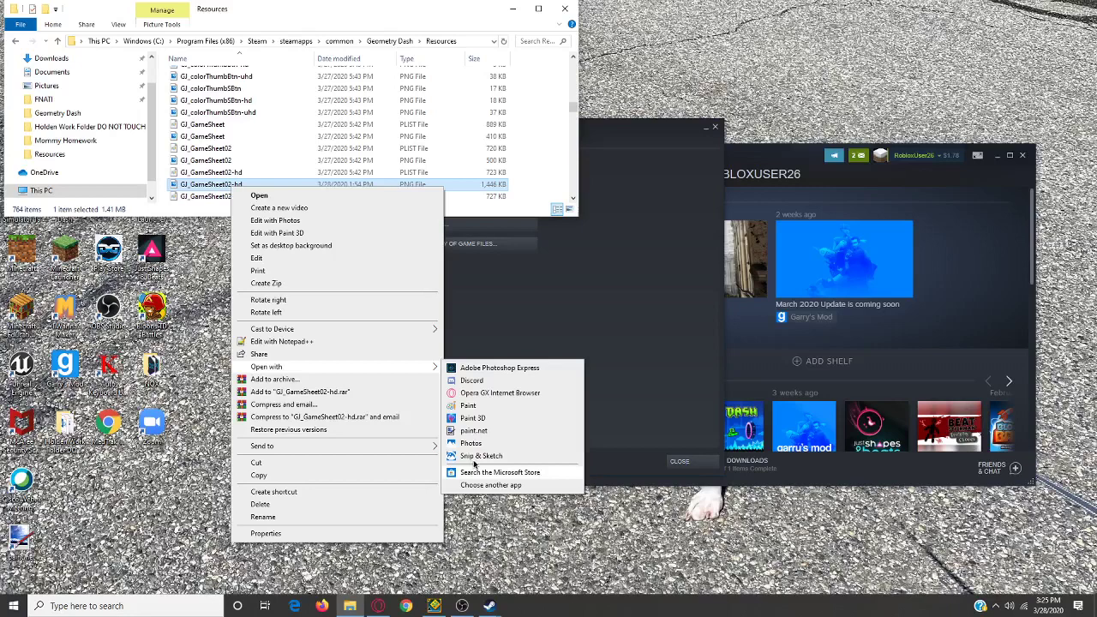
left_click(472, 432)
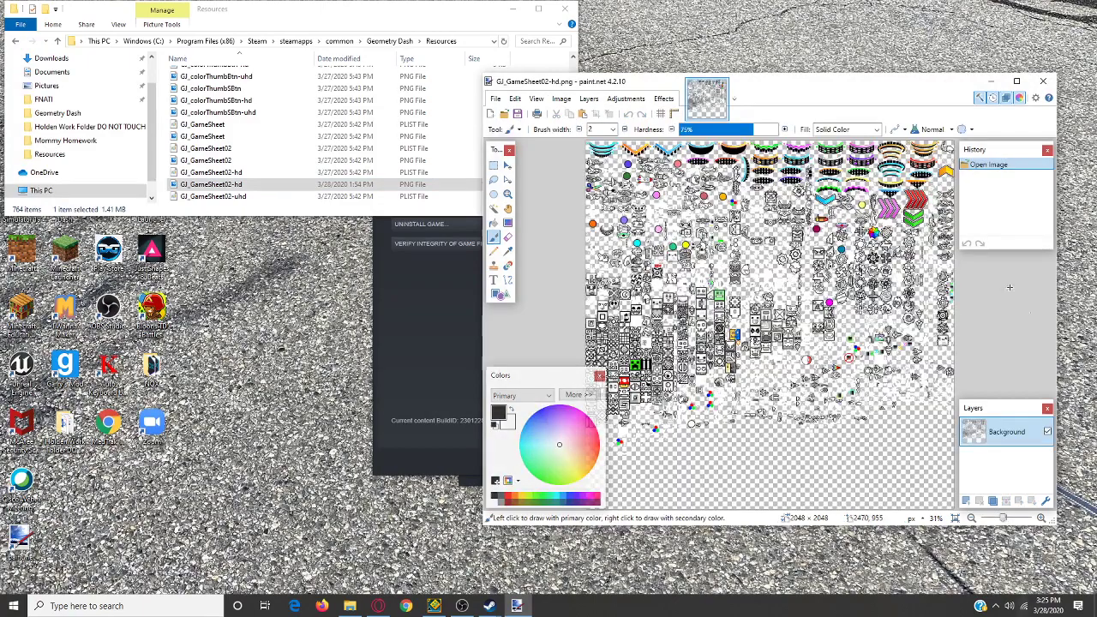
- Maximize paint.net and zoom around the 2048 × 2048 sprite sheet to locate the skull icon
left_click(1016, 81)
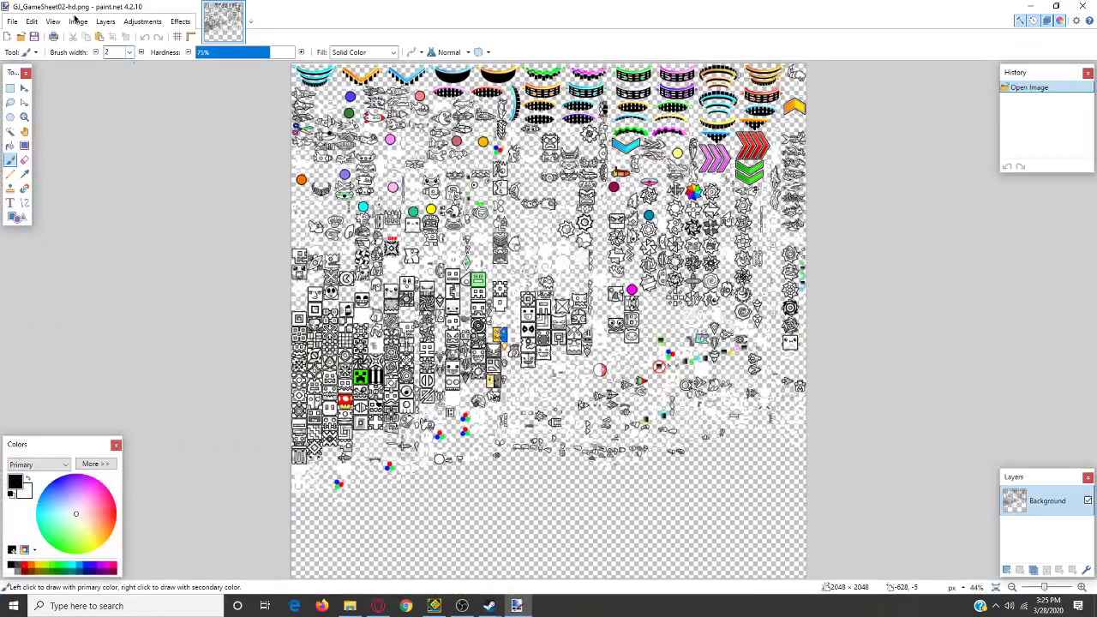
left_click(24, 117)
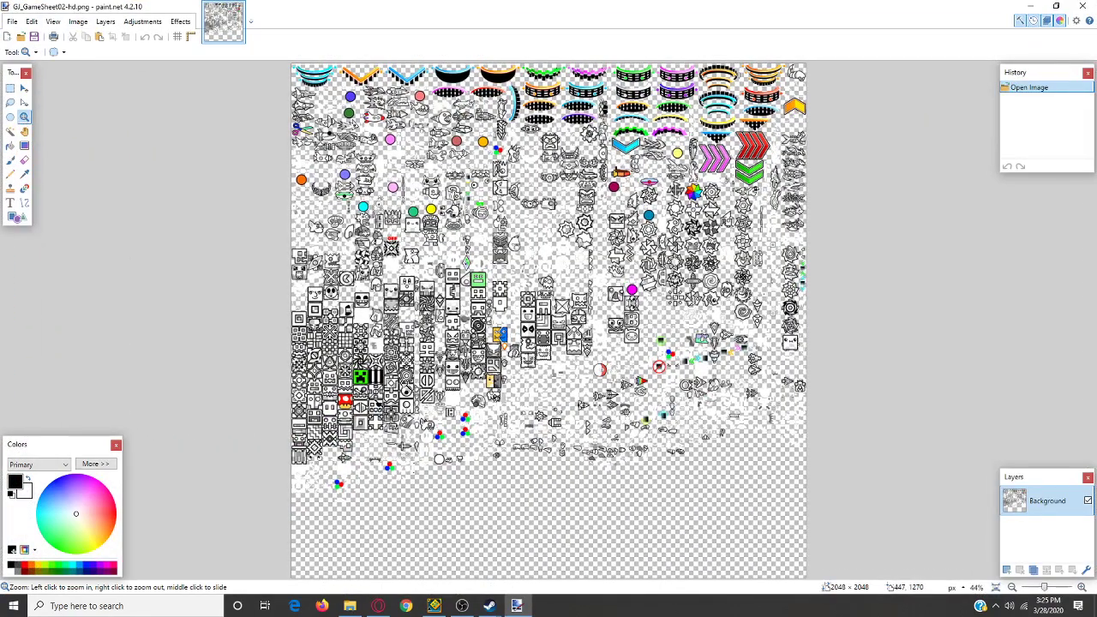
scroll(404, 301, "up", 10)
scroll(404, 301, "up", 2)
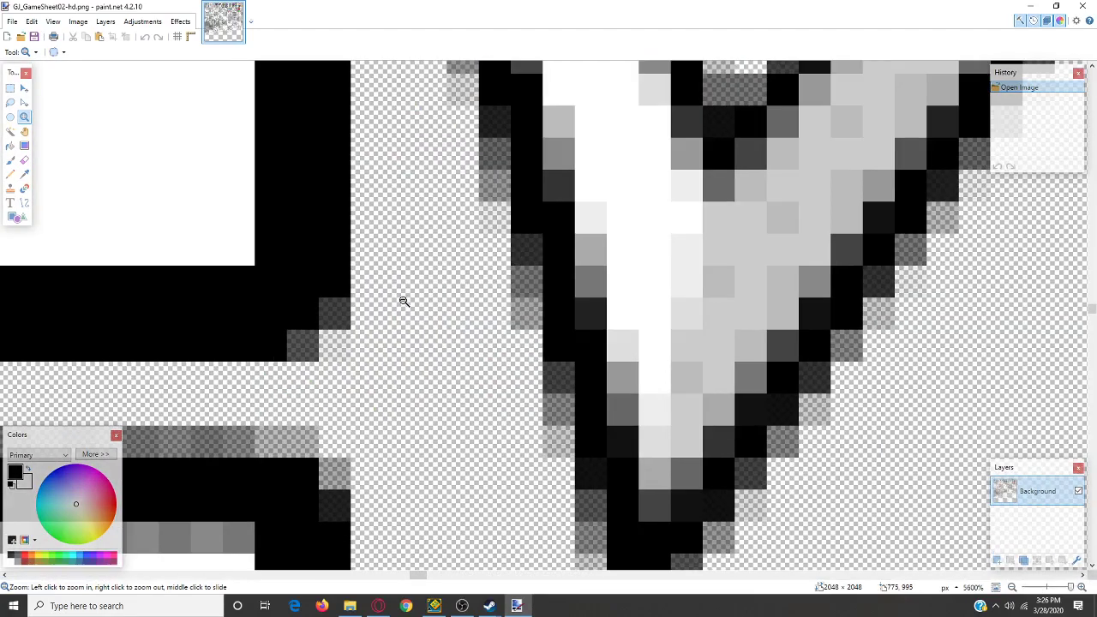
scroll(403, 301, "down", 7)
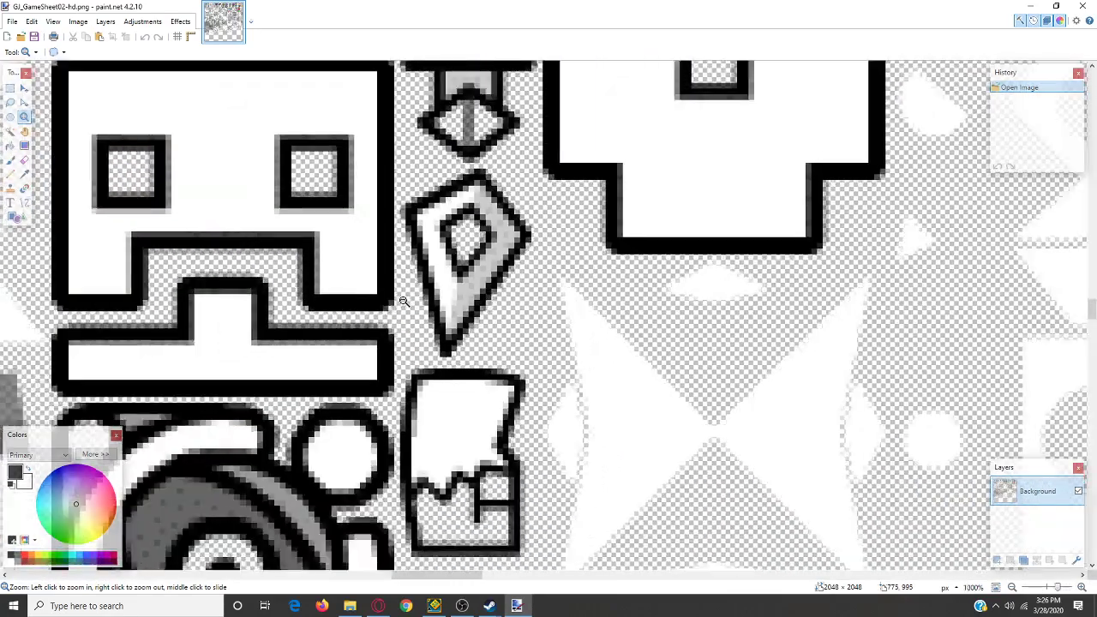
scroll(403, 301, "down", 9)
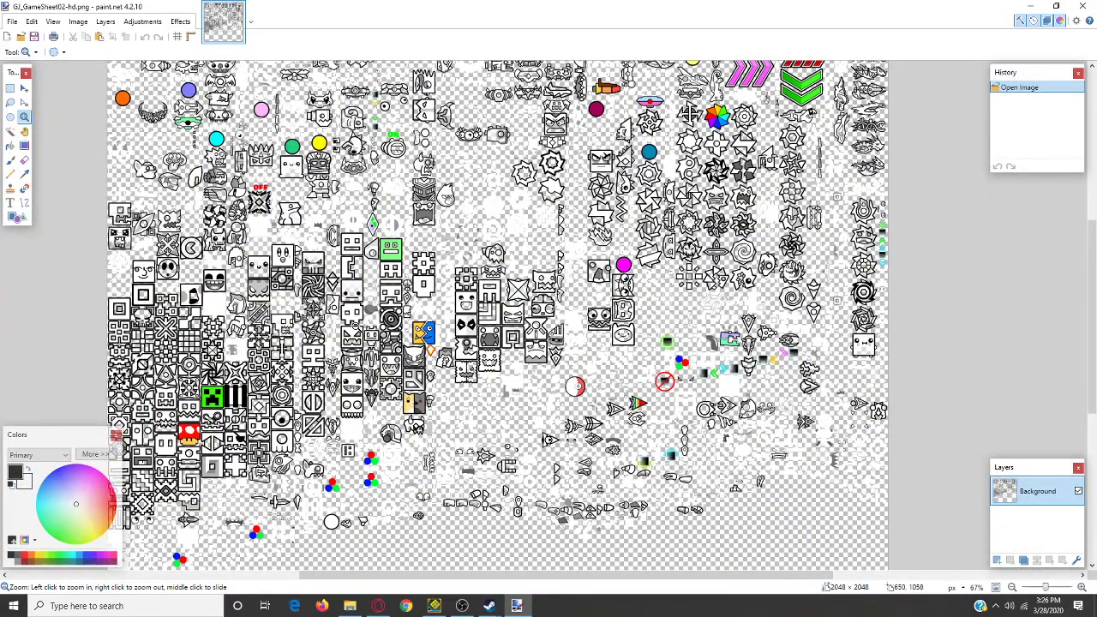
scroll(363, 311, "up", 7)
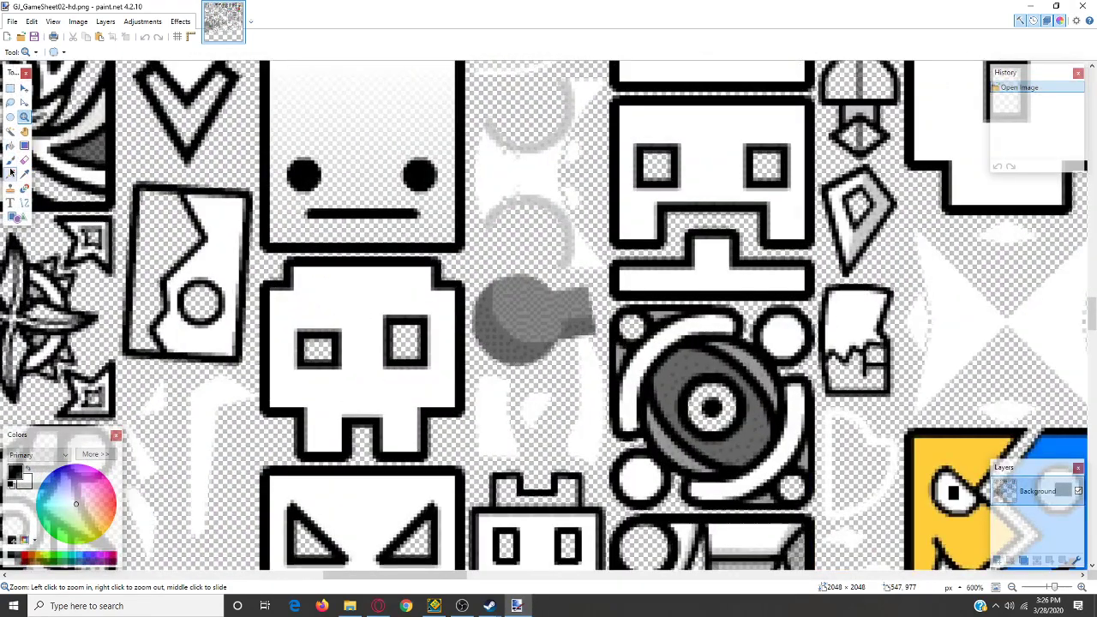
- Zoom in closely on the skull's left eye and select the Pencil tool
left_click(10, 145)
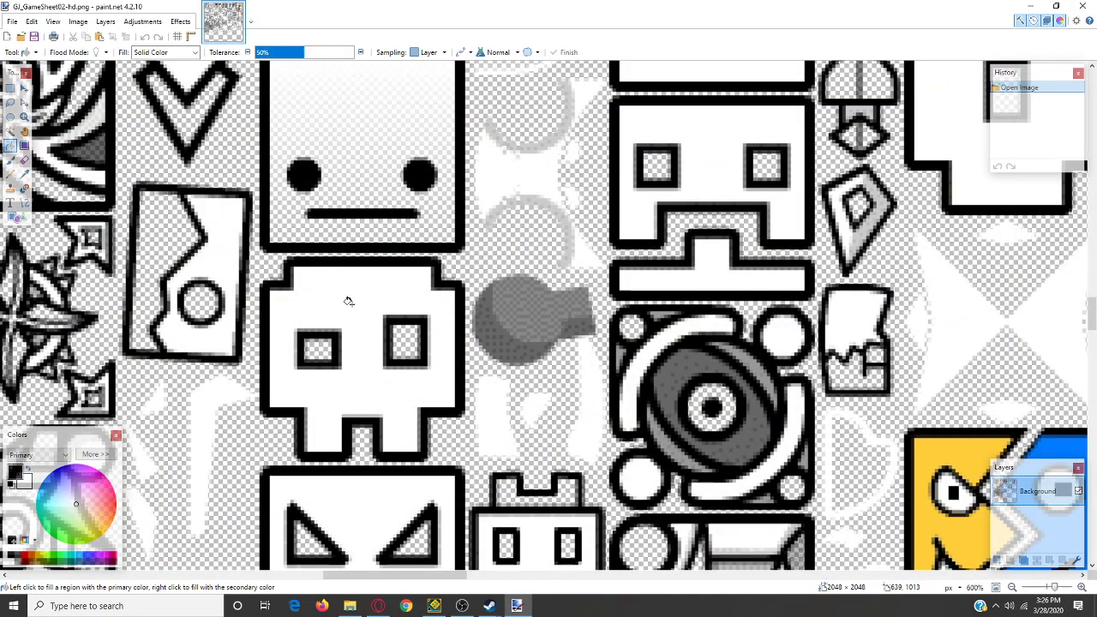
left_click(11, 174)
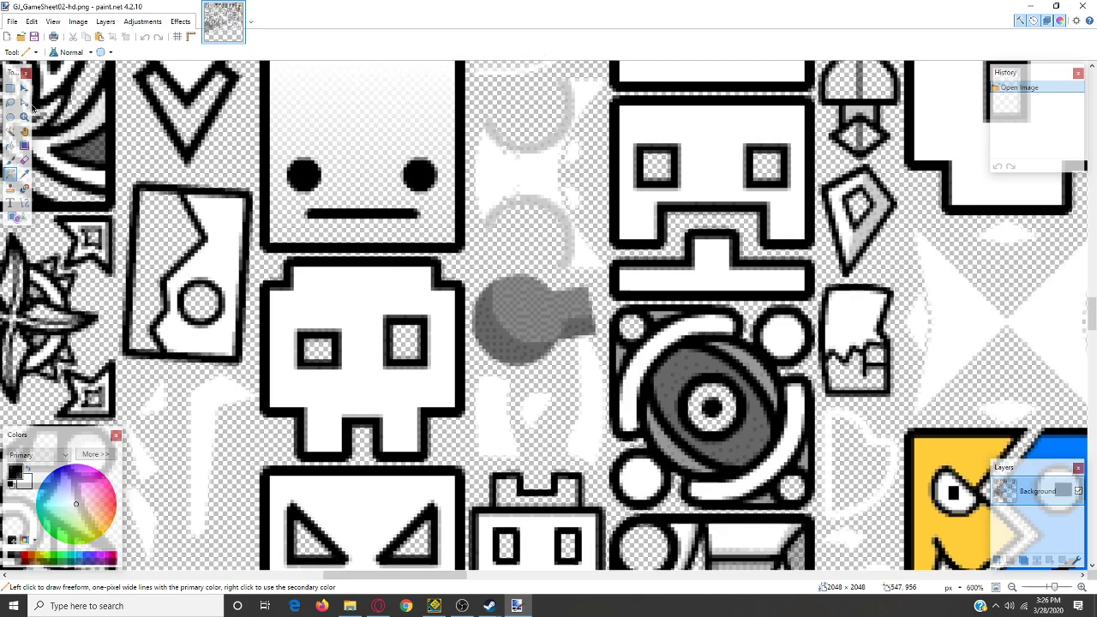
left_click(24, 116)
left_click(326, 349)
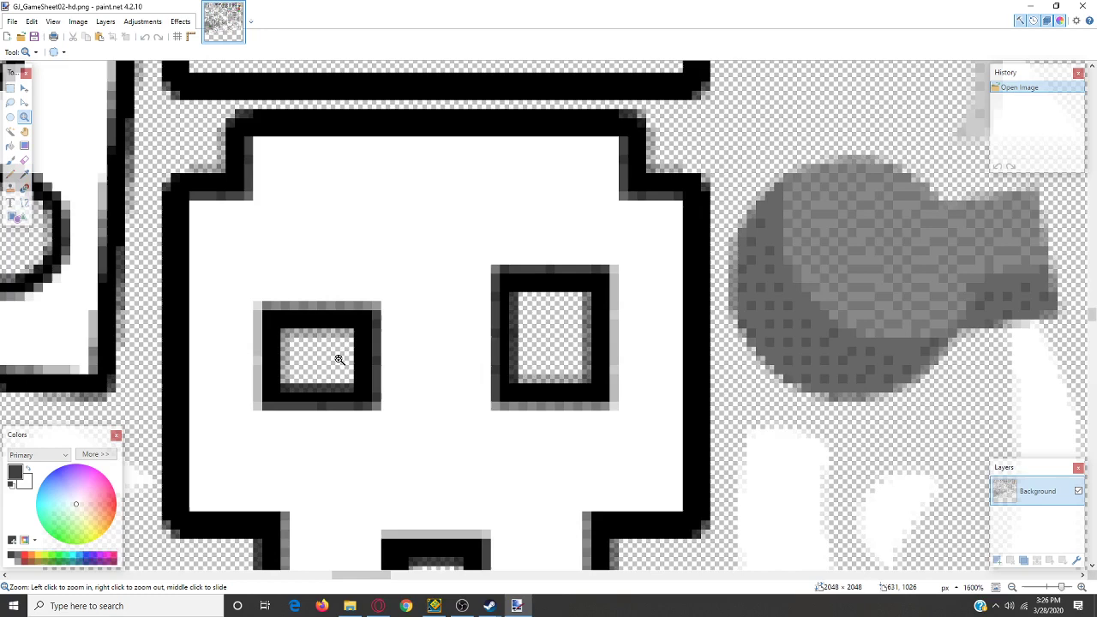
left_click(340, 359)
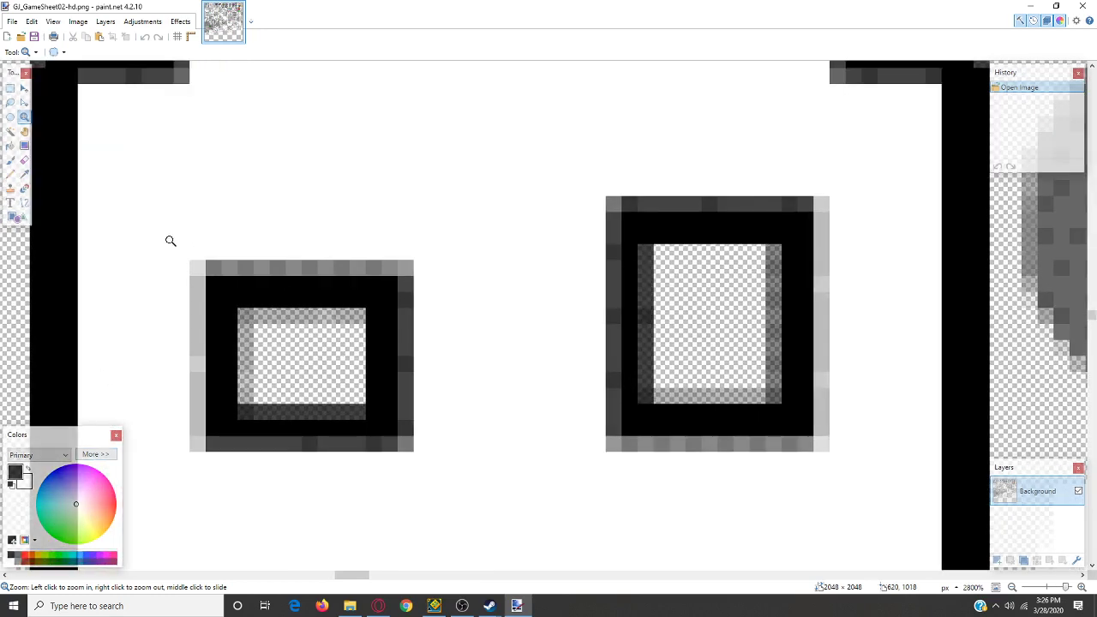
left_click(10, 175)
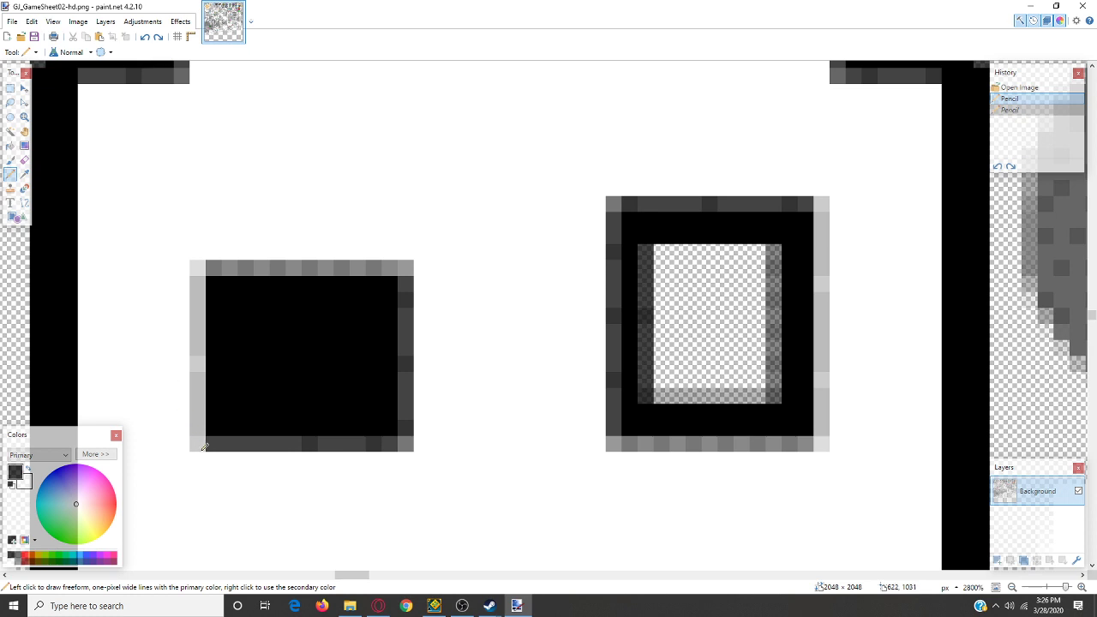
- Pencil both eye squares' interiors and grey edge pixels black, undoing one bad stroke
mouse_move(198, 388)
left_mouse_down()
mouse_move(203, 363)
mouse_move(200, 393)
left_mouse_up()
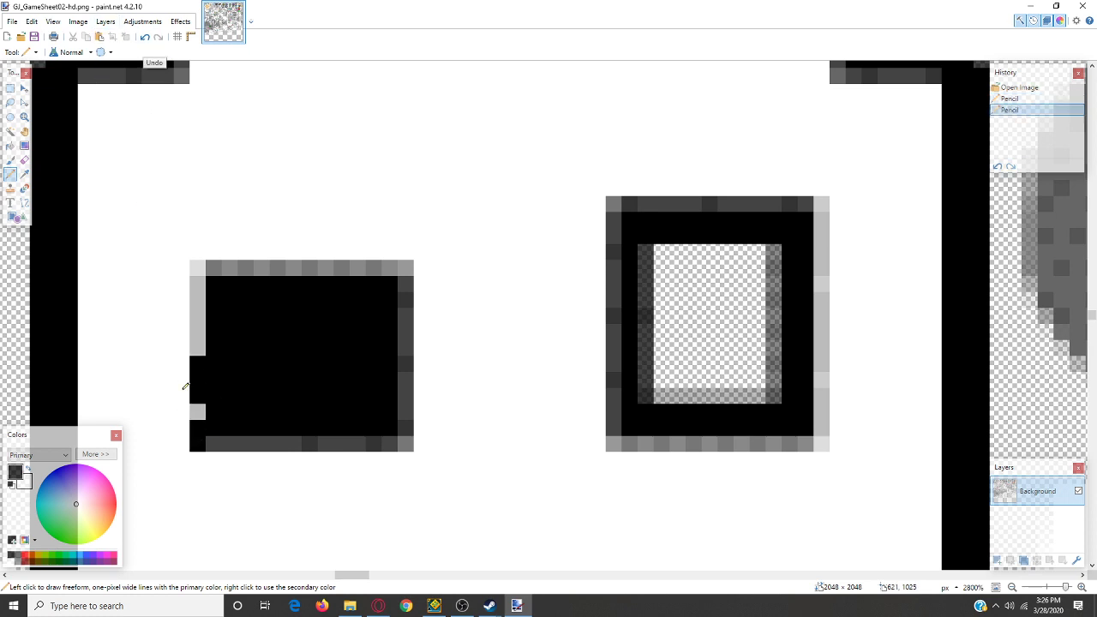
left_click_drag(207, 408, 204, 393)
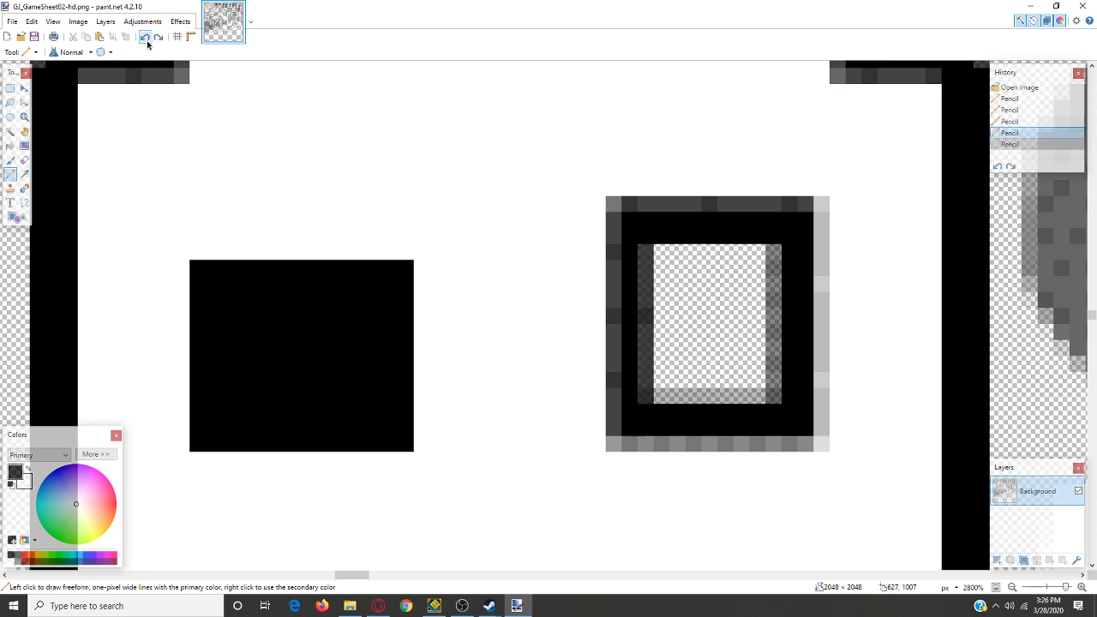
mouse_move(650, 278)
left_mouse_down()
mouse_move(658, 367)
mouse_move(642, 337)
mouse_move(641, 384)
mouse_move(775, 389)
mouse_move(769, 261)
mouse_move(784, 255)
mouse_move(660, 250)
mouse_move(664, 311)
mouse_move(679, 265)
left_mouse_up()
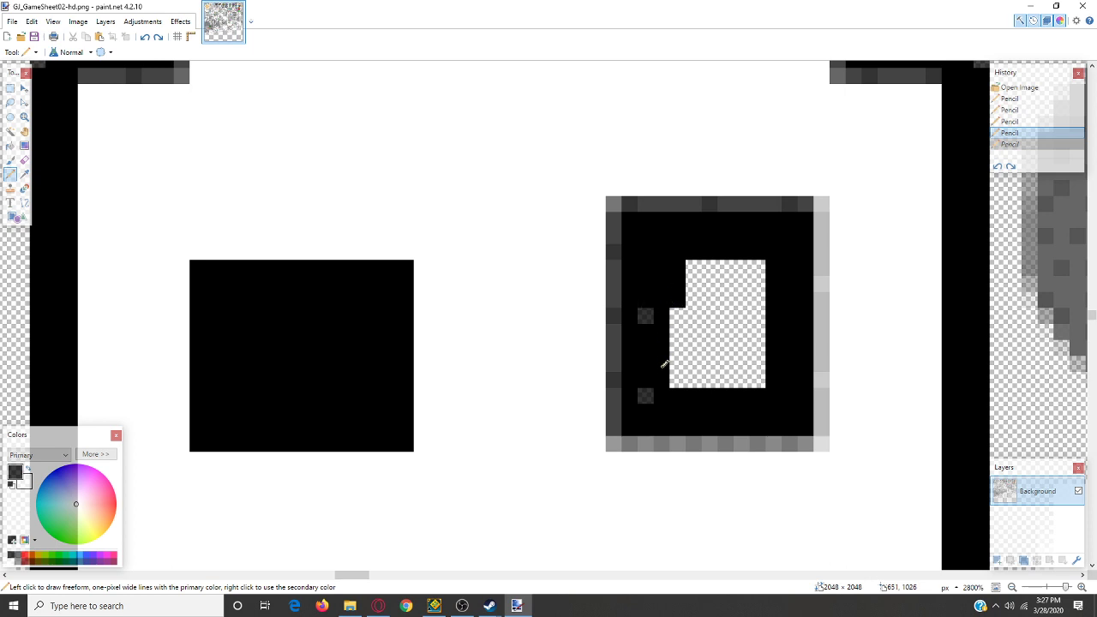
mouse_move(657, 394)
left_mouse_down()
mouse_move(687, 364)
mouse_move(682, 313)
mouse_move(691, 327)
mouse_move(703, 244)
mouse_move(703, 309)
mouse_move(719, 340)
mouse_move(729, 275)
mouse_move(743, 273)
mouse_move(755, 336)
mouse_move(748, 380)
mouse_move(690, 377)
mouse_move(733, 348)
mouse_move(731, 323)
mouse_move(754, 367)
left_mouse_up()
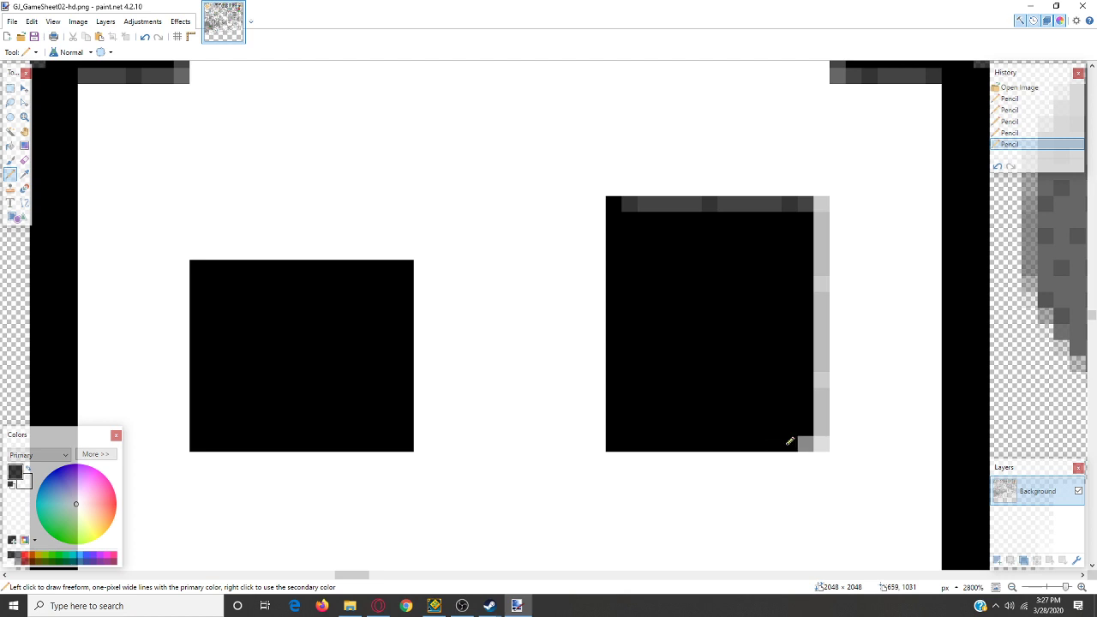
left_click(147, 37)
mouse_move(611, 199)
left_mouse_down()
mouse_move(819, 208)
mouse_move(807, 231)
mouse_move(809, 249)
mouse_move(819, 230)
mouse_move(820, 445)
mouse_move(738, 428)
mouse_move(756, 444)
mouse_move(612, 440)
mouse_move(616, 213)
left_mouse_up()
- Save the sprite sheet as PNG, zoom back out from the eyes, and save again
left_click(34, 37)
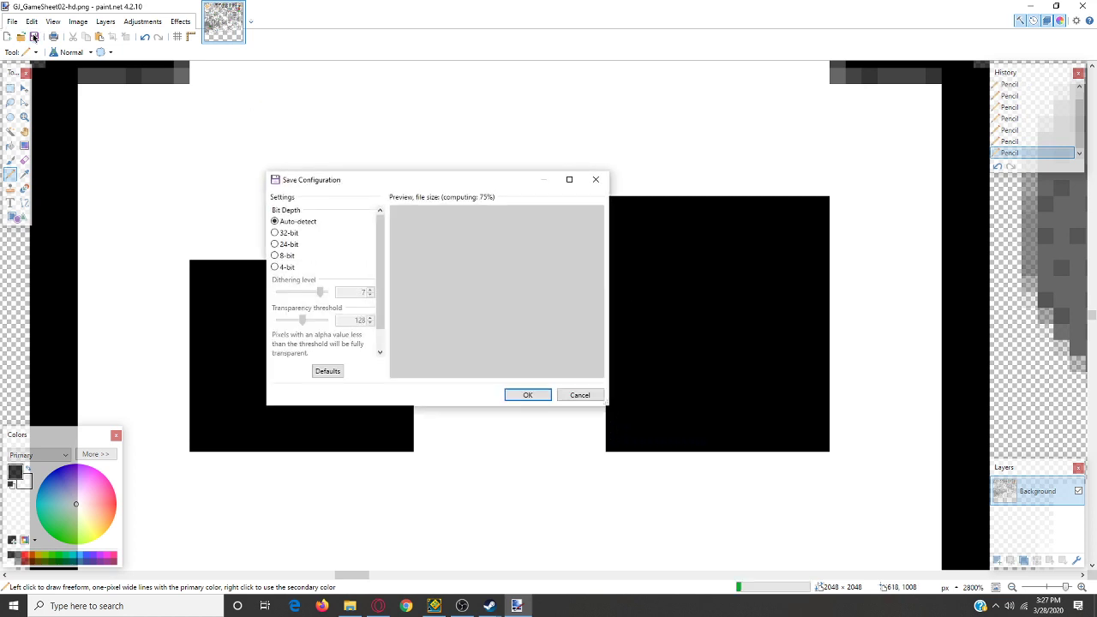
left_click(533, 392)
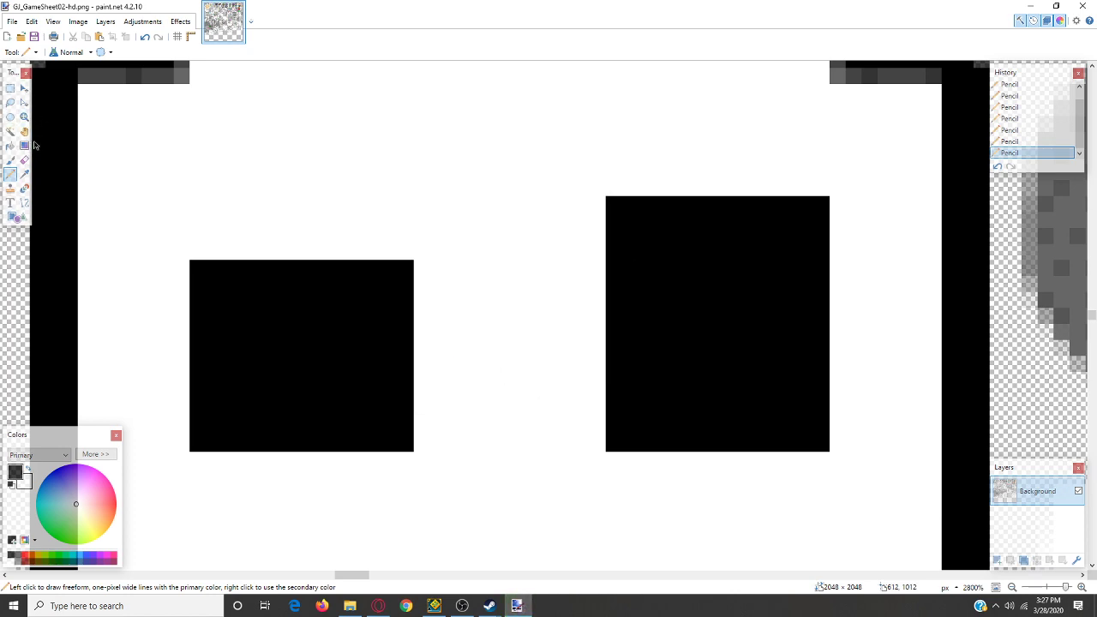
left_click(23, 118)
right_click(463, 316)
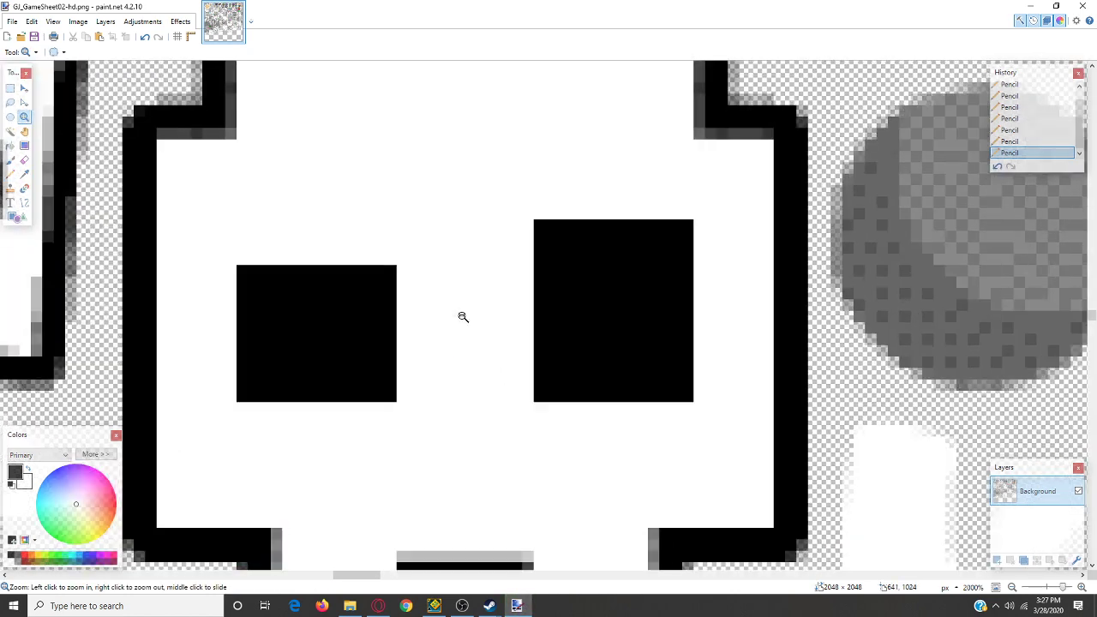
right_click(451, 316)
right_click(454, 316)
right_click(453, 316)
right_click(453, 316)
right_click(453, 316)
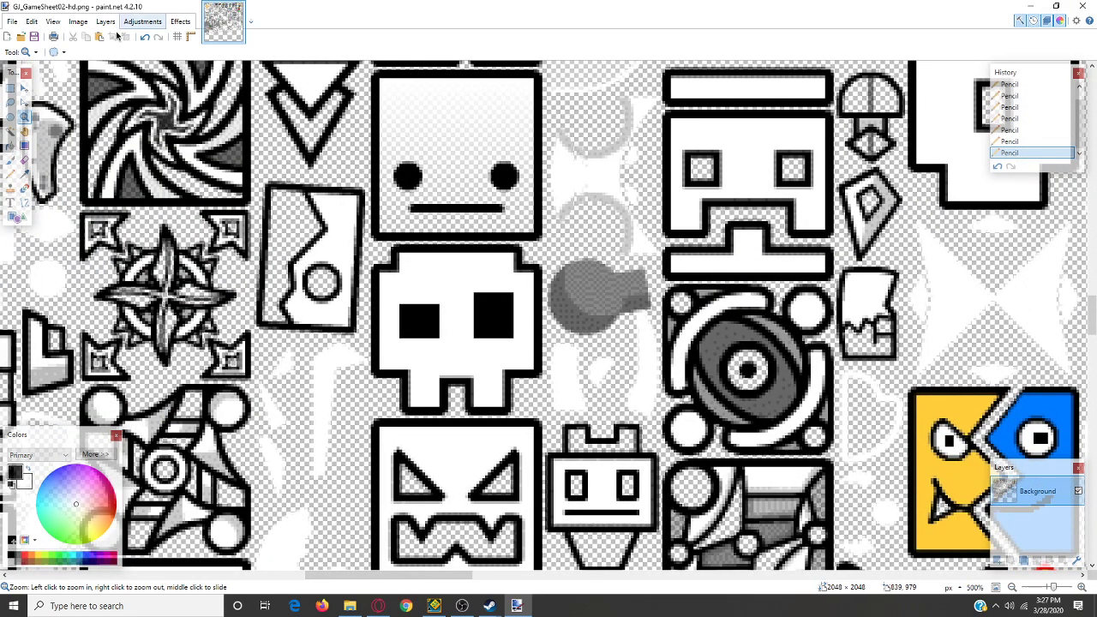
left_click(34, 37)
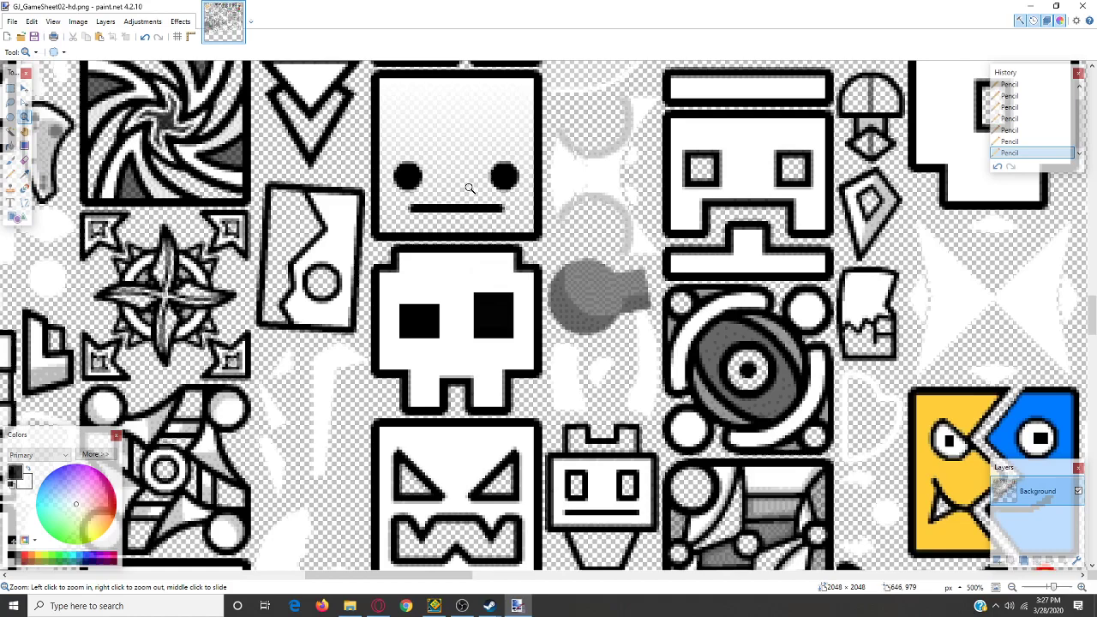
- Close paint.net, minimize the Resources folder, and close Geometry Dash's Properties dialog
left_click(1081, 6)
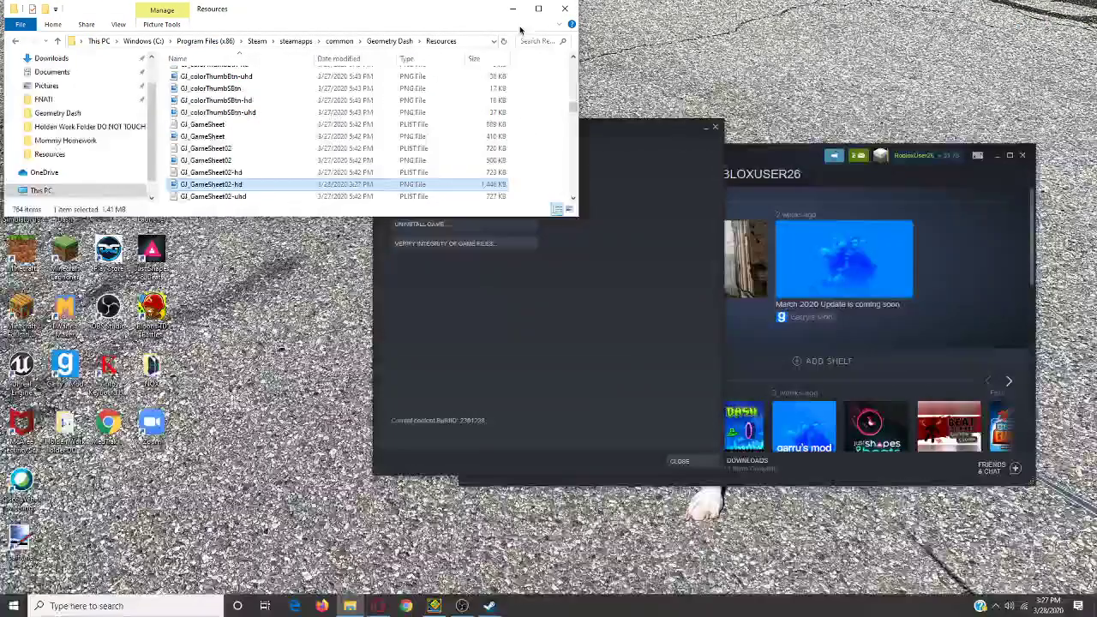
left_click(515, 9)
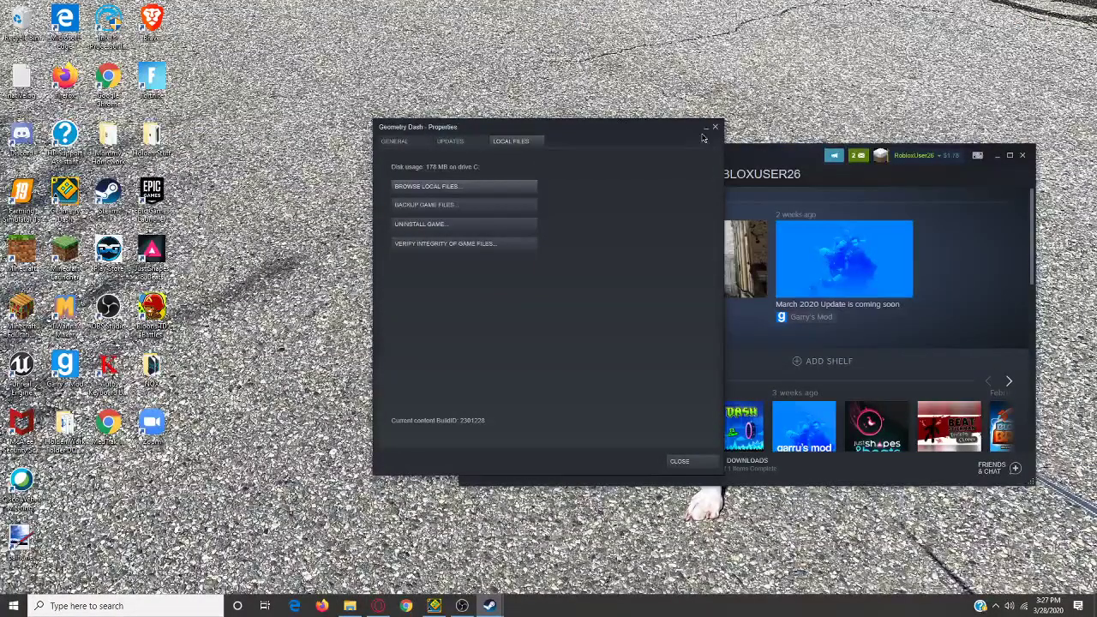
left_click(716, 129)
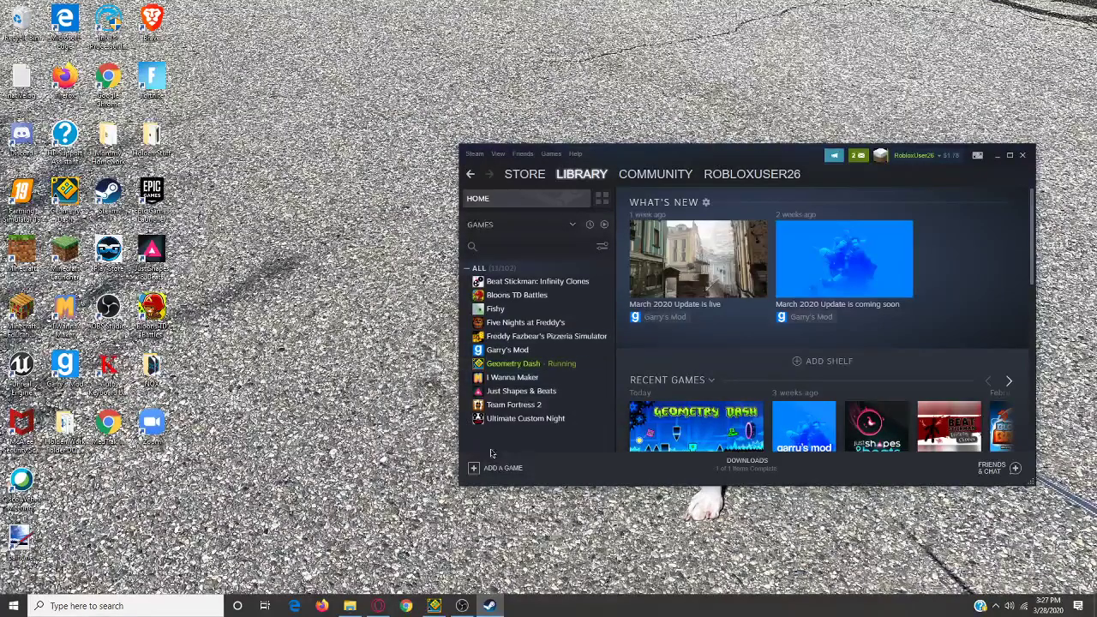
- Quit the running Geometry Dash and relaunch it with PLAY from Steam
key("alt+Tab")
key("Escape")
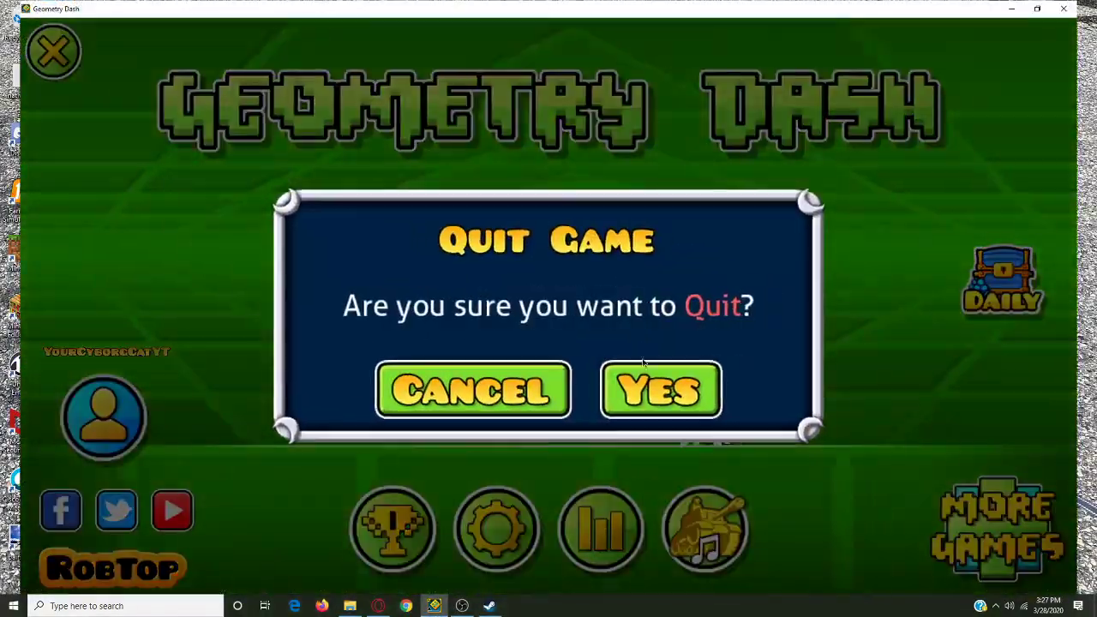
left_click_drag(643, 362, 546, 358)
left_click(666, 390)
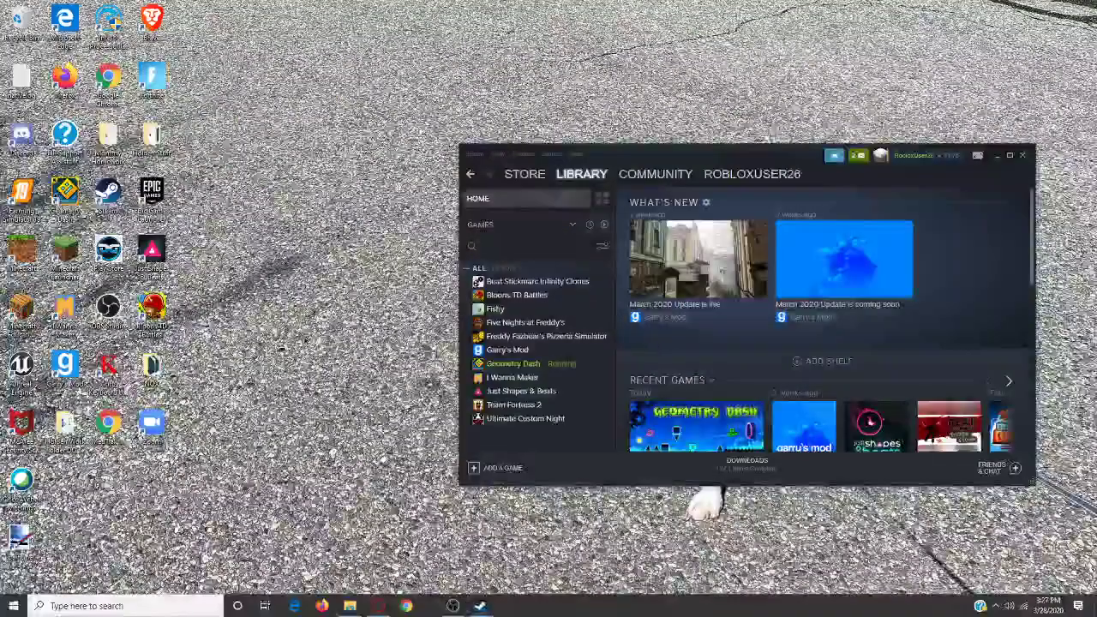
left_click(613, 362)
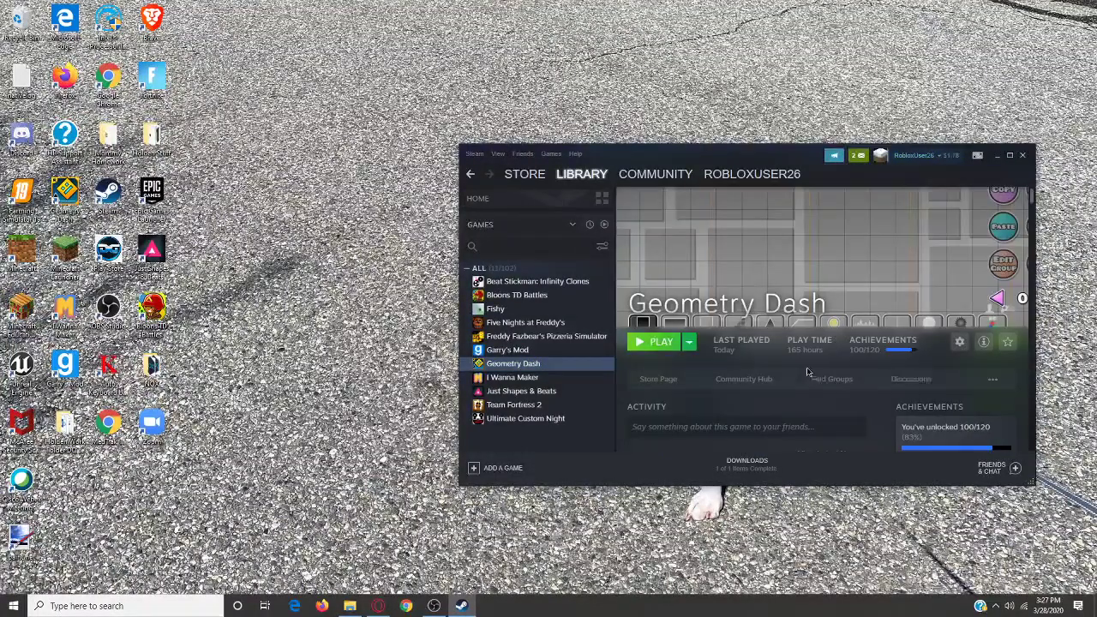
left_click(646, 347)
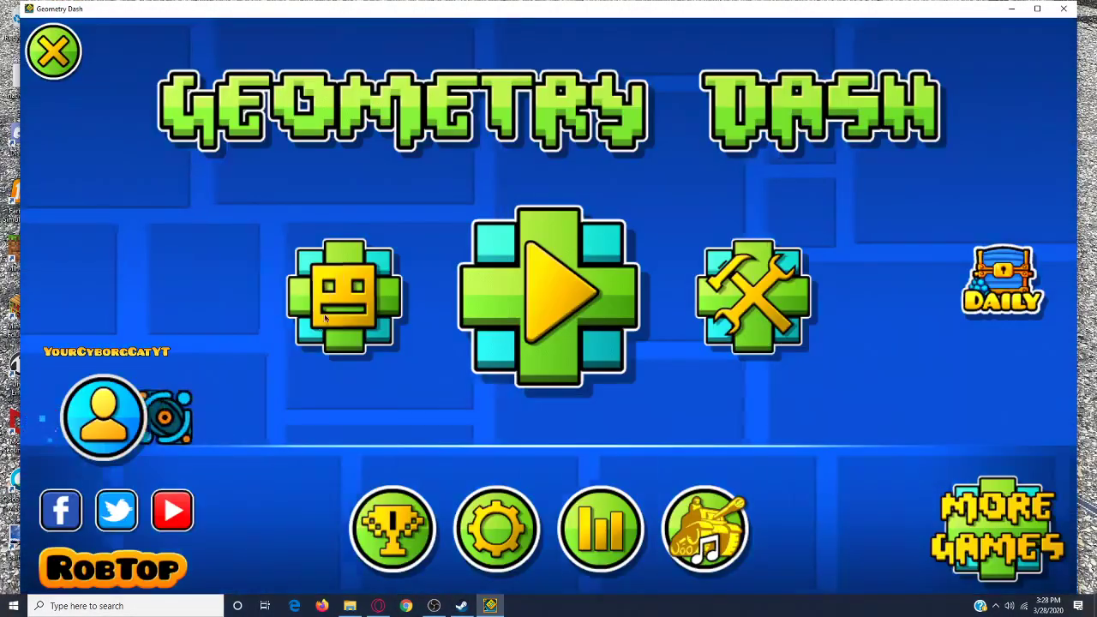
- Open the icon kit and select the skull cube to view its solid black eyes
left_click(357, 264)
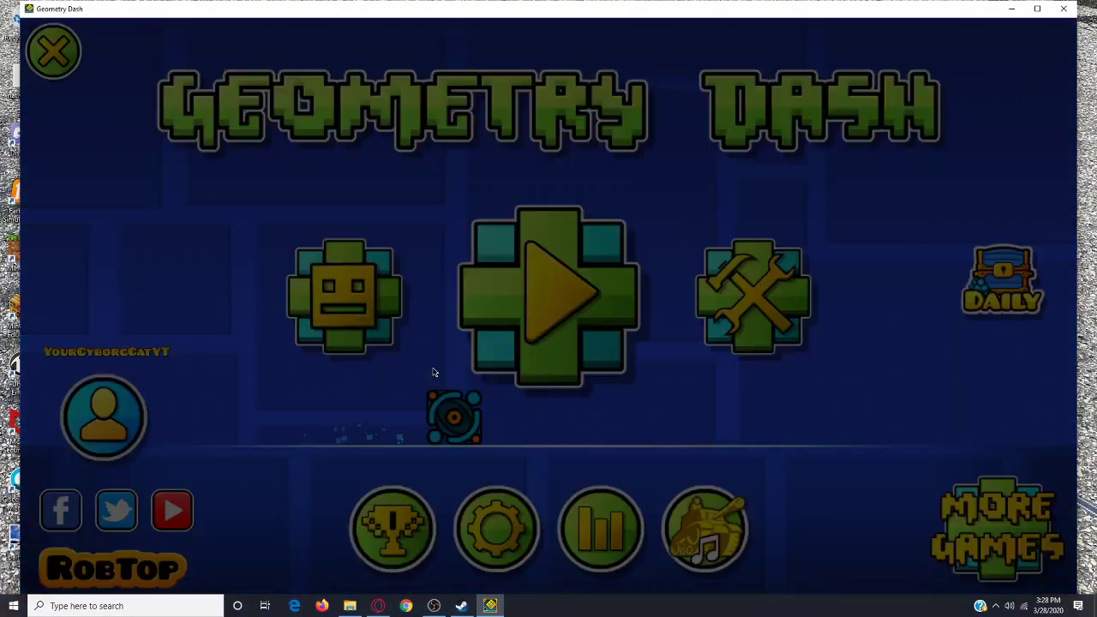
key("Right")
key("Right")
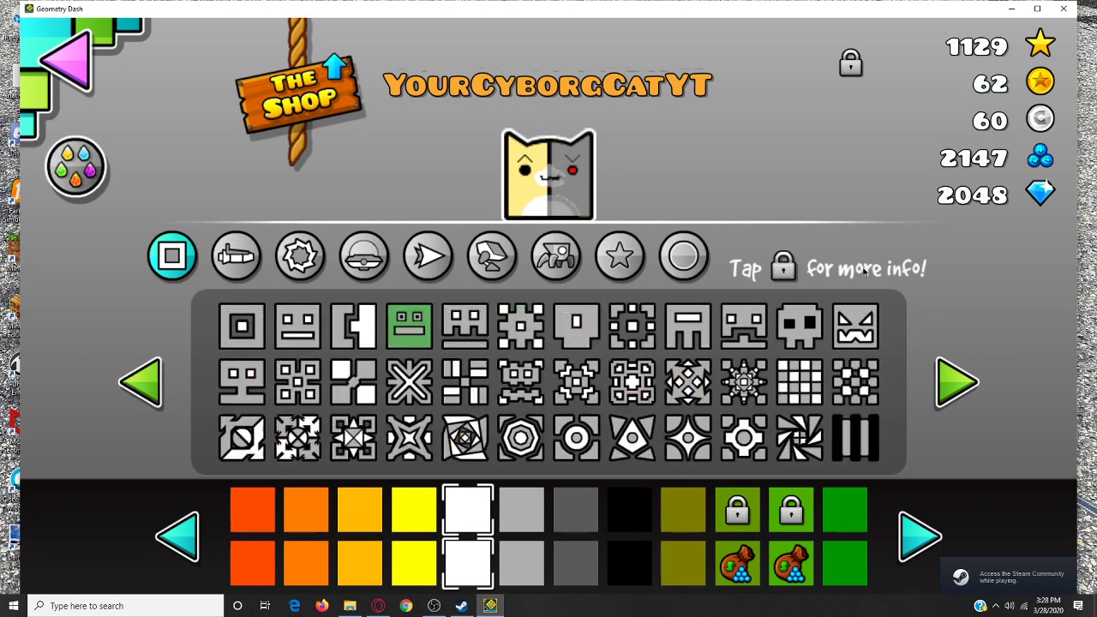
left_click(801, 326)
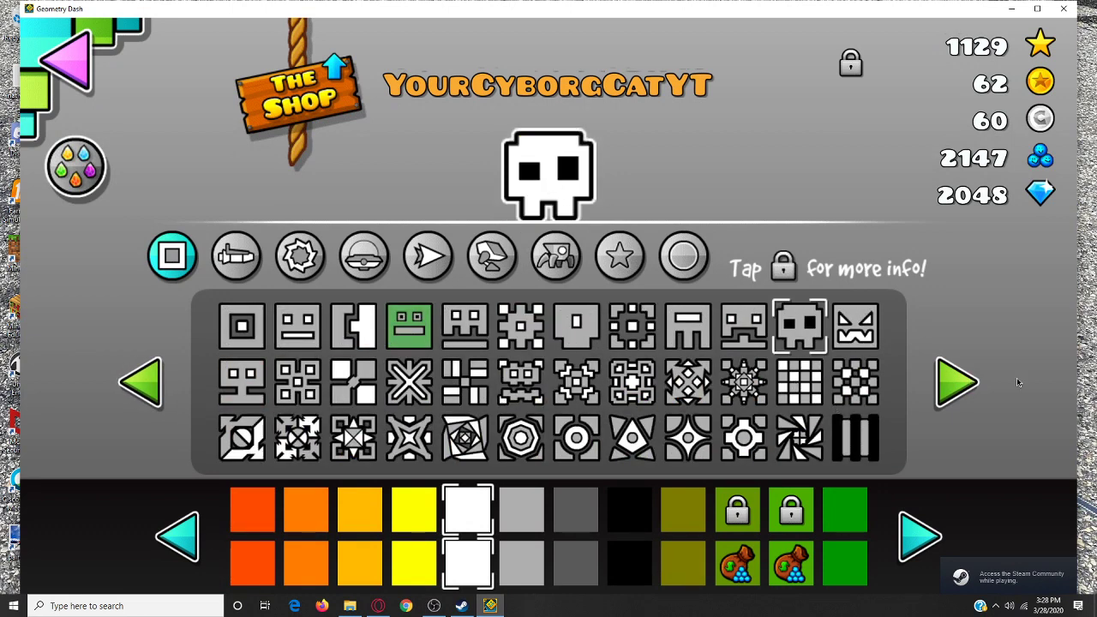
- Page through the icons, check two locked icons' requirements, and reselect the cat-face cube
left_click(958, 382)
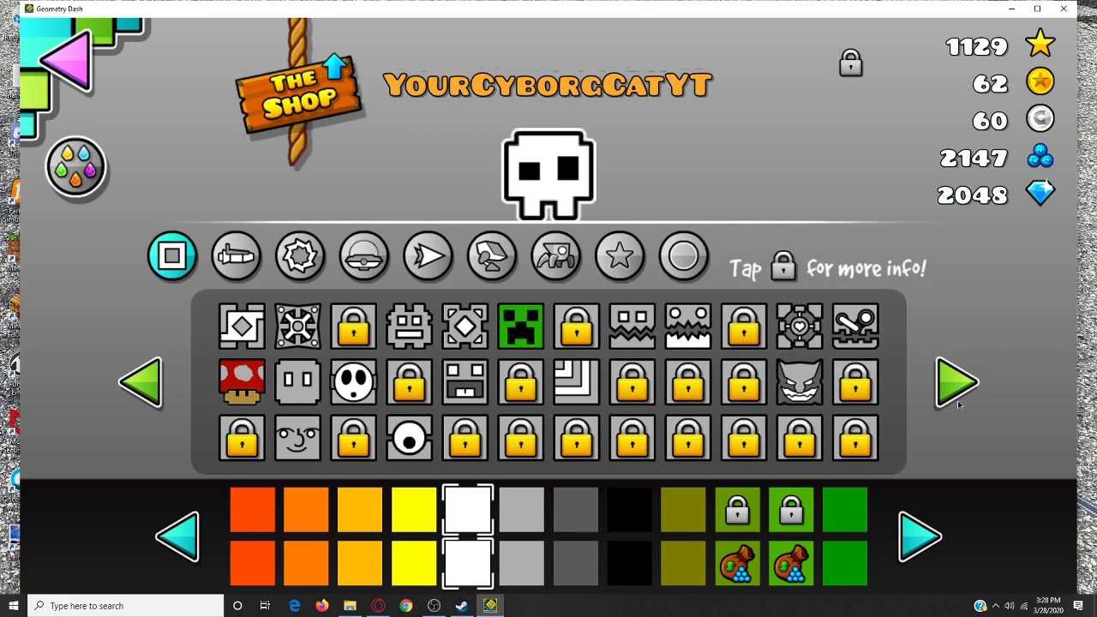
left_click(961, 394)
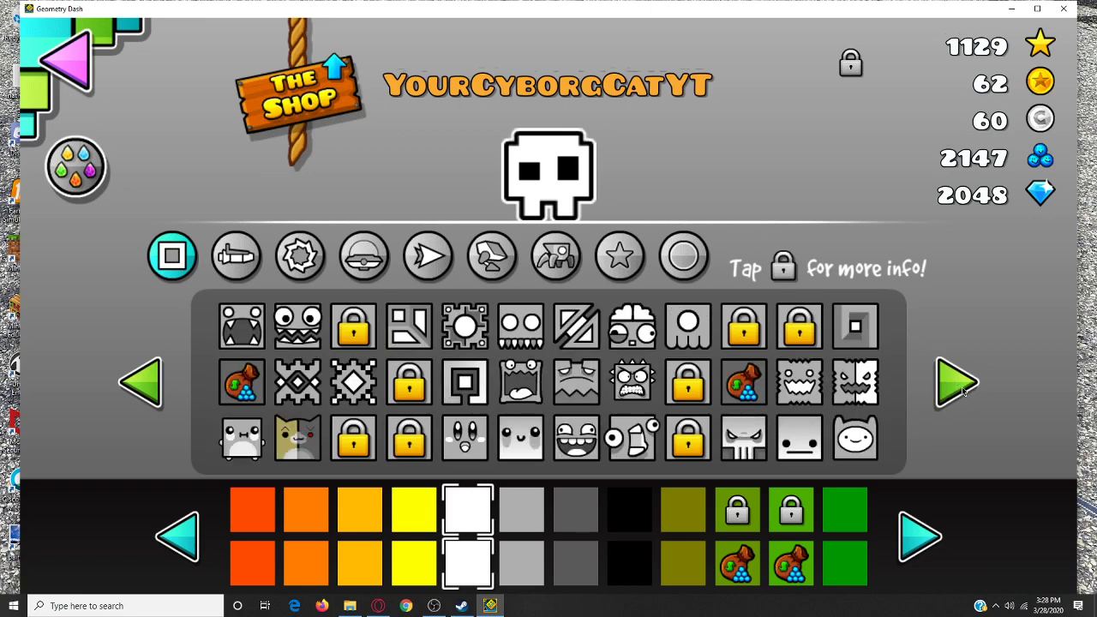
left_click(776, 330)
left_click(549, 390)
left_click(797, 327)
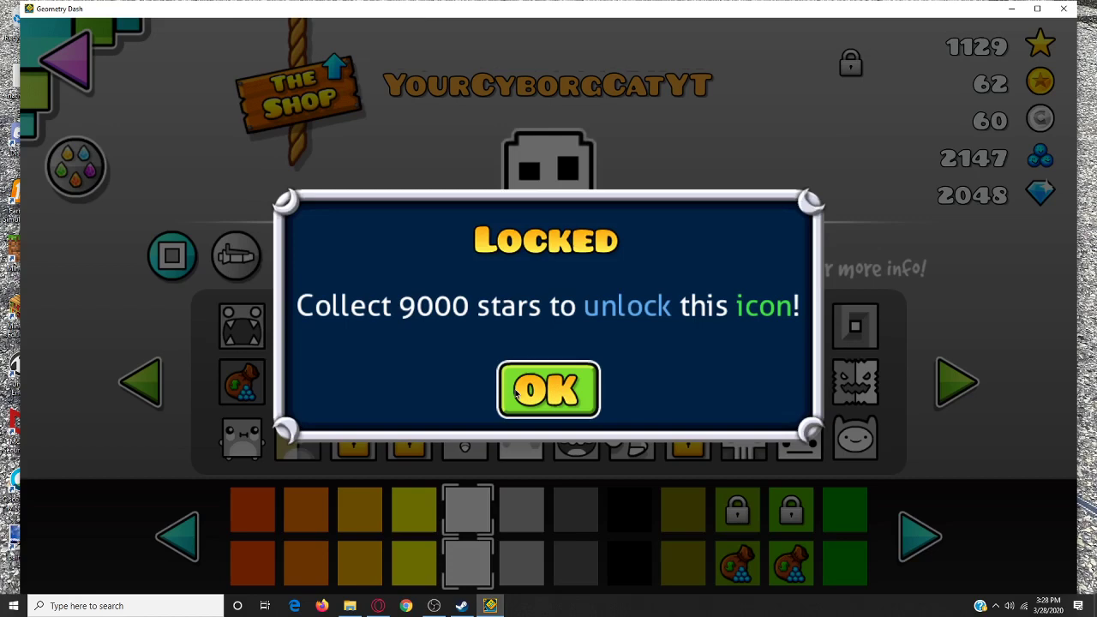
left_click(517, 392)
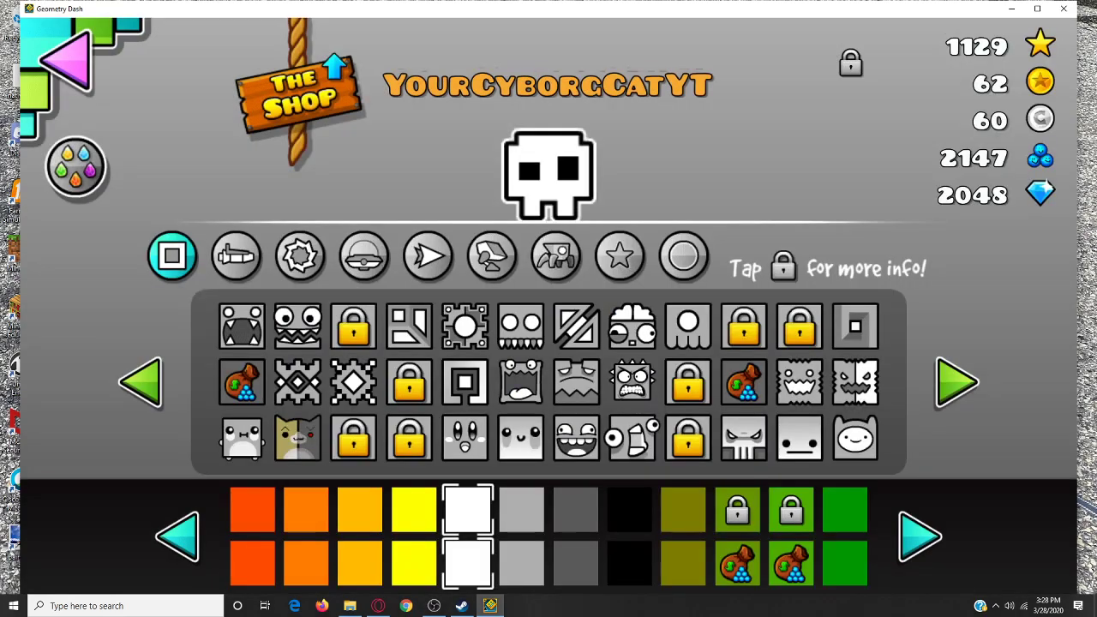
left_click(957, 388)
left_click(155, 395)
left_click(292, 437)
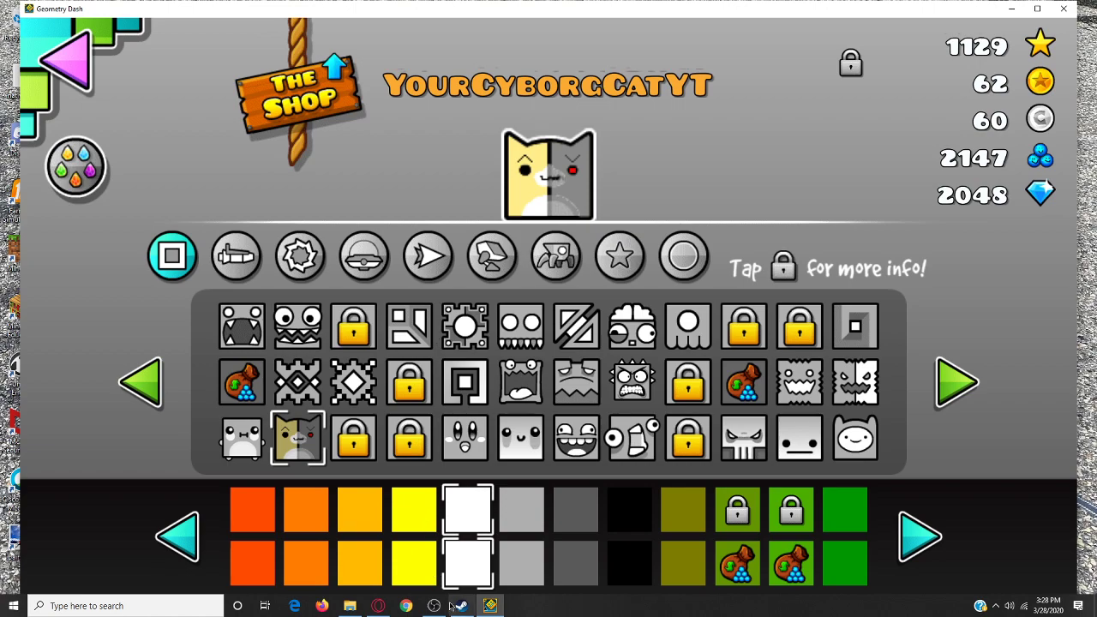
- Back out to the main menu and quit Geometry Dash
key("Escape")
key("Escape")
key("Escape")
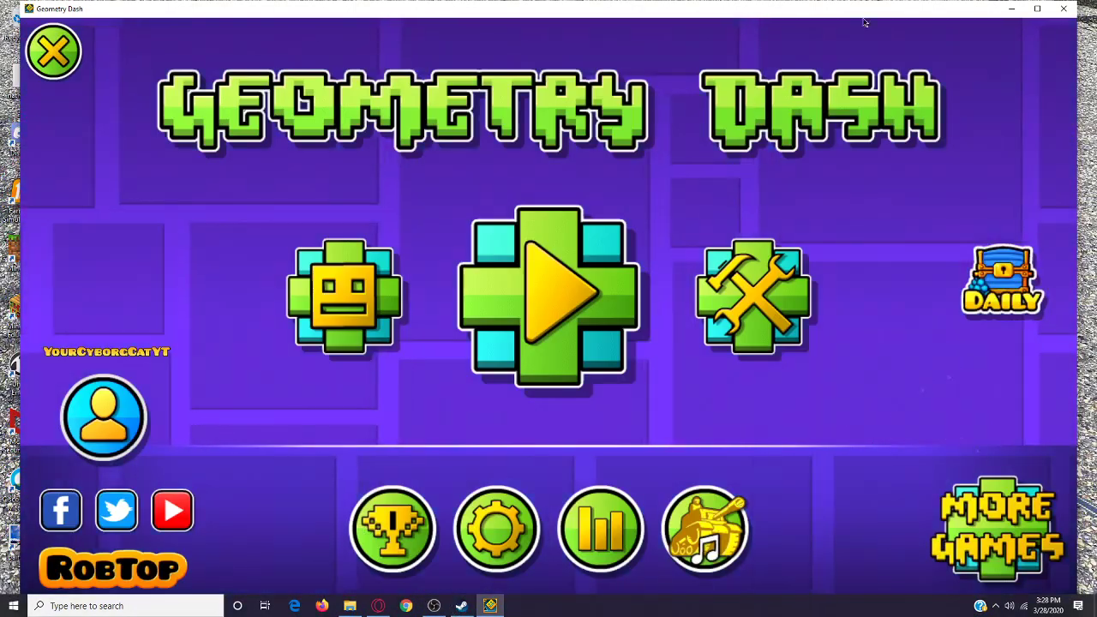
key("Escape")
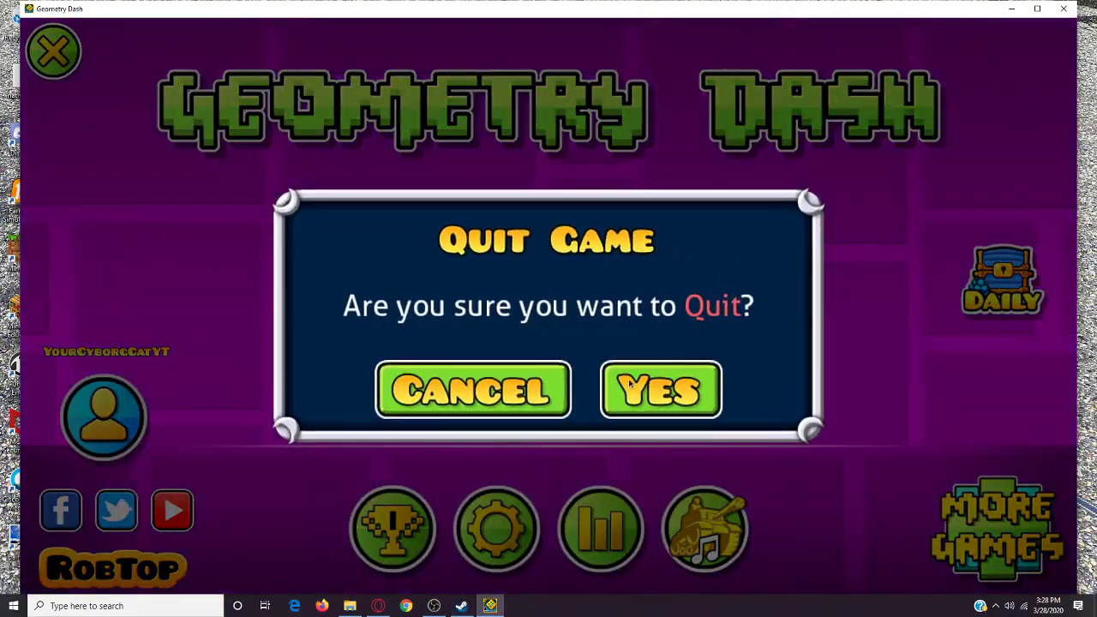
key("alt+F4")
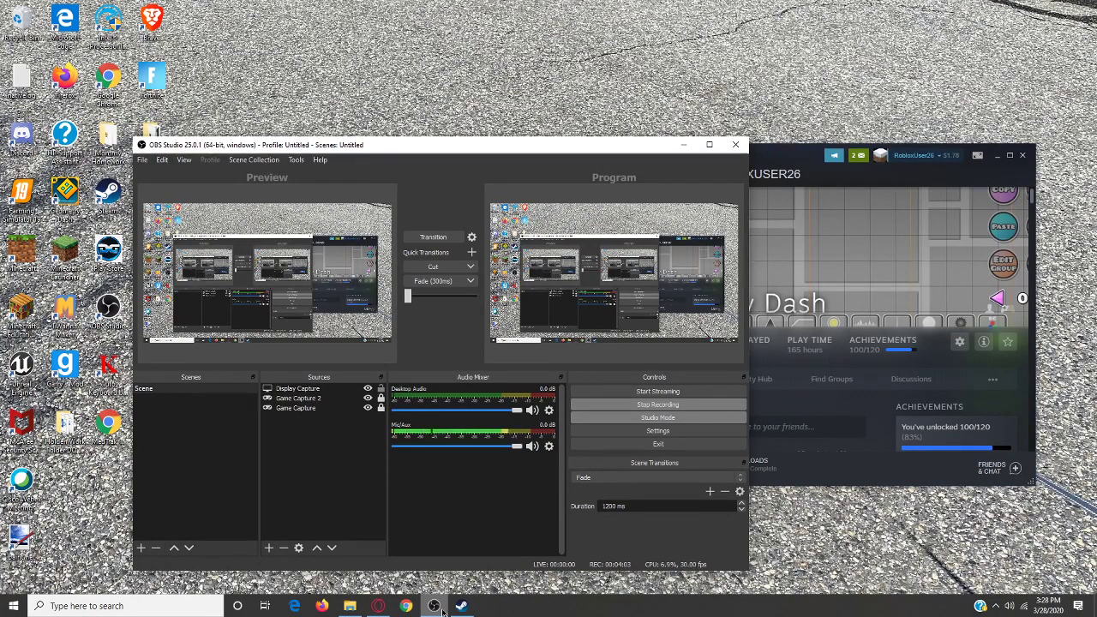
- Minimize OBS and open Geometry Dash's Properties from the Steam Library at Local Files
left_click(440, 609)
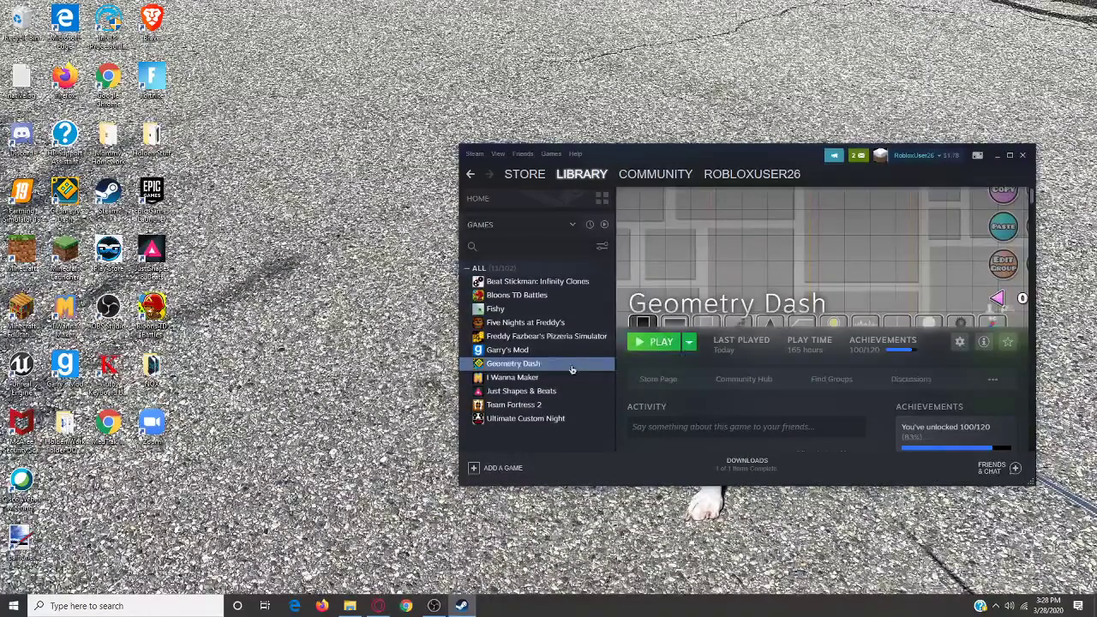
right_click(572, 363)
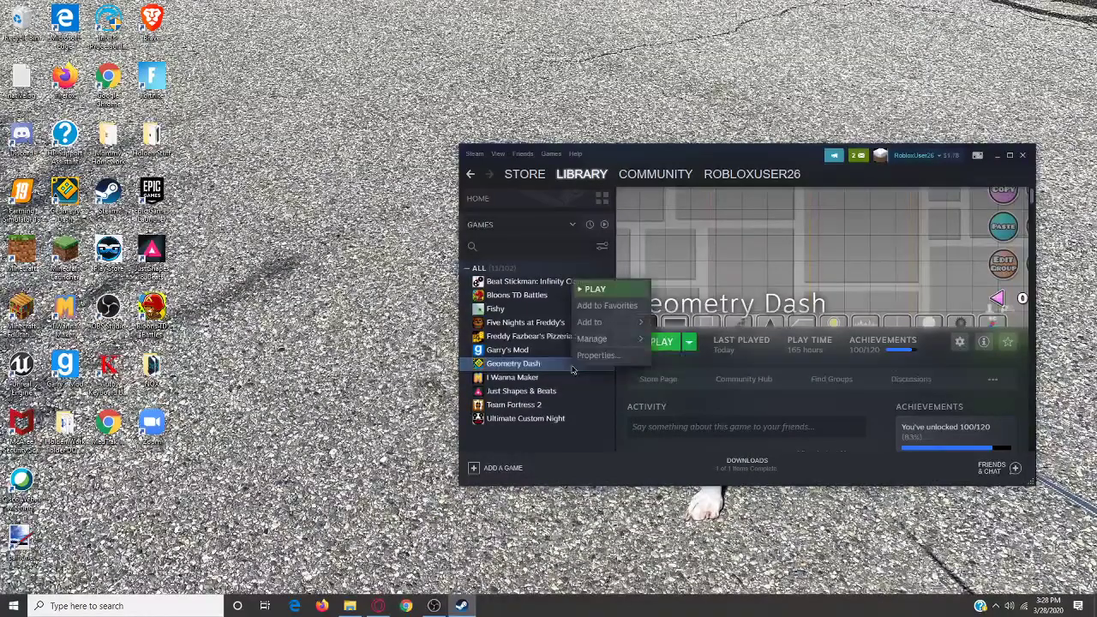
left_click(633, 357)
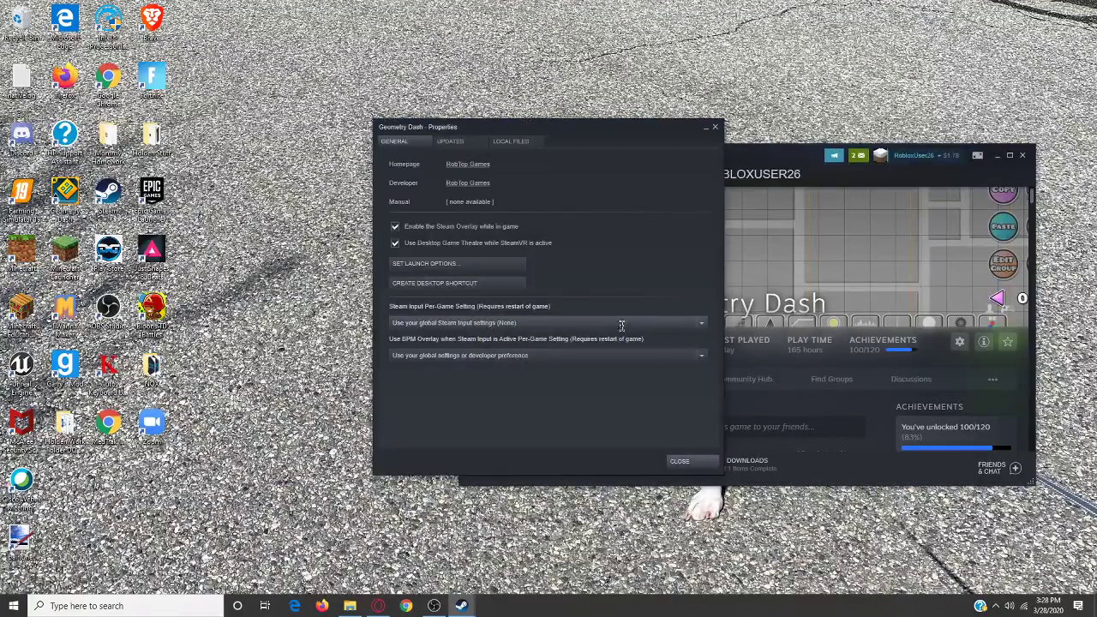
left_click(507, 141)
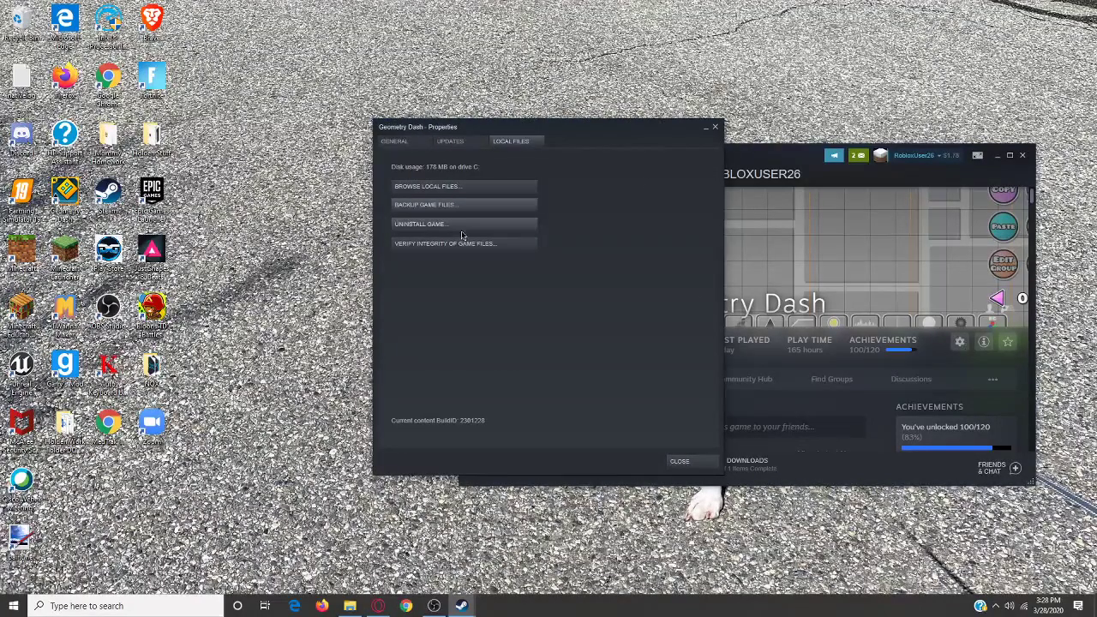
- Browse Geometry Dash's local files and open the Resources folder
left_click(448, 186)
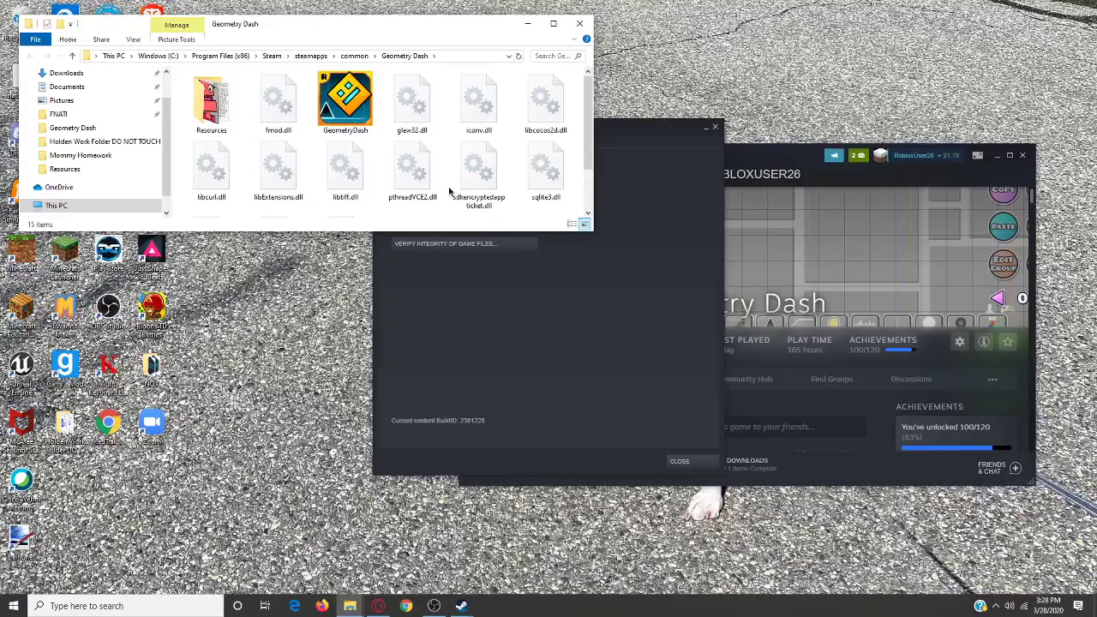
double_click(215, 101)
scroll(257, 129, "down", 10)
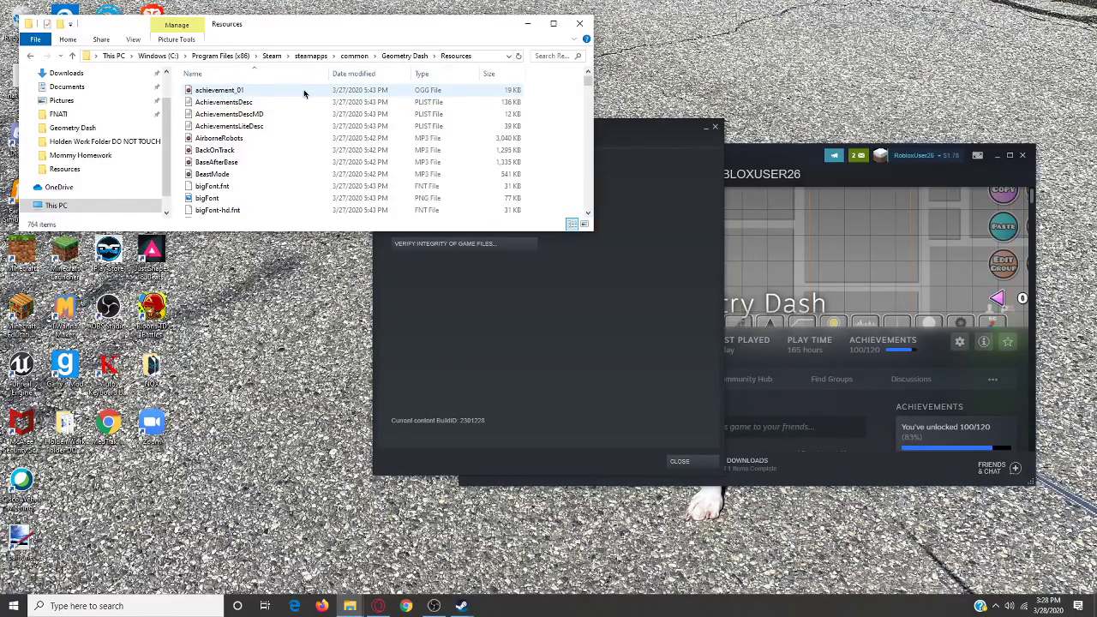
scroll(323, 106, "up", 10)
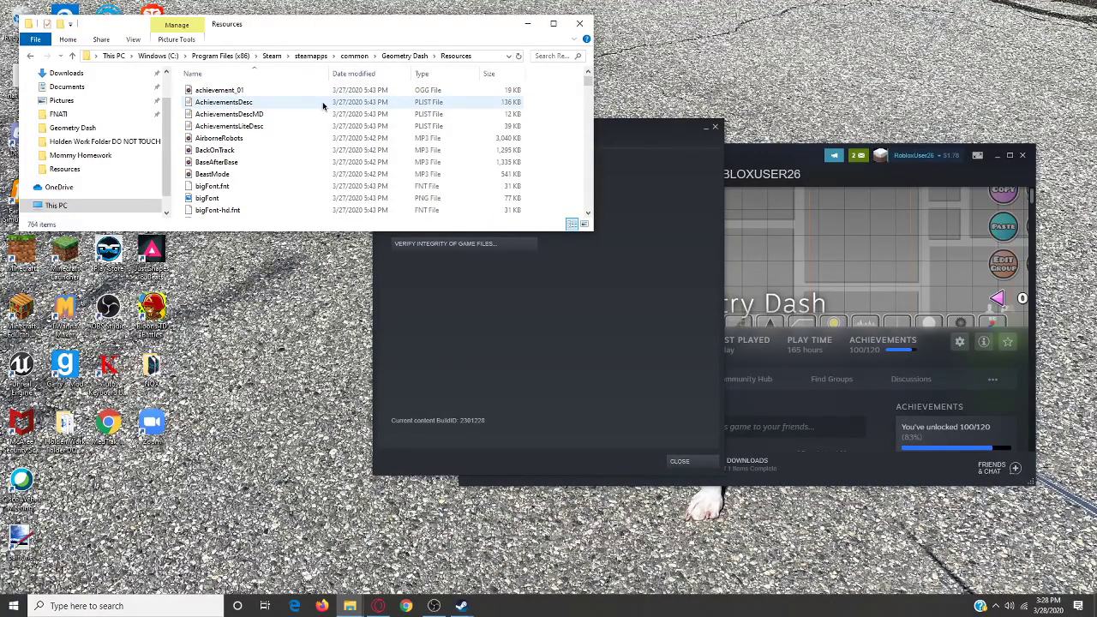
scroll(322, 120, "down", 20)
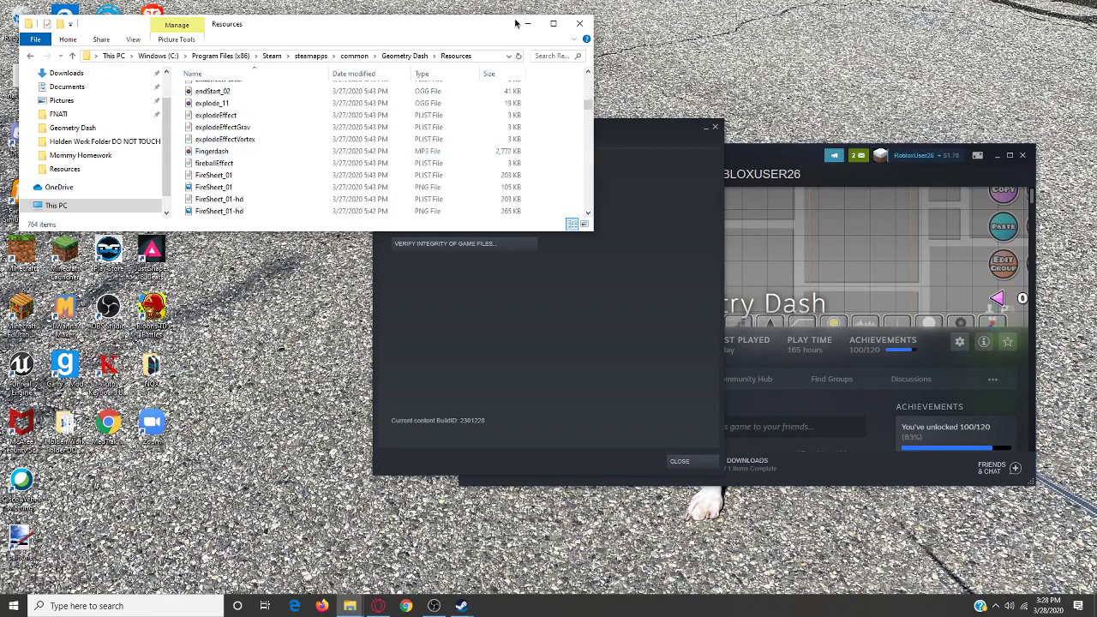
scroll(502, 122, "down", 15)
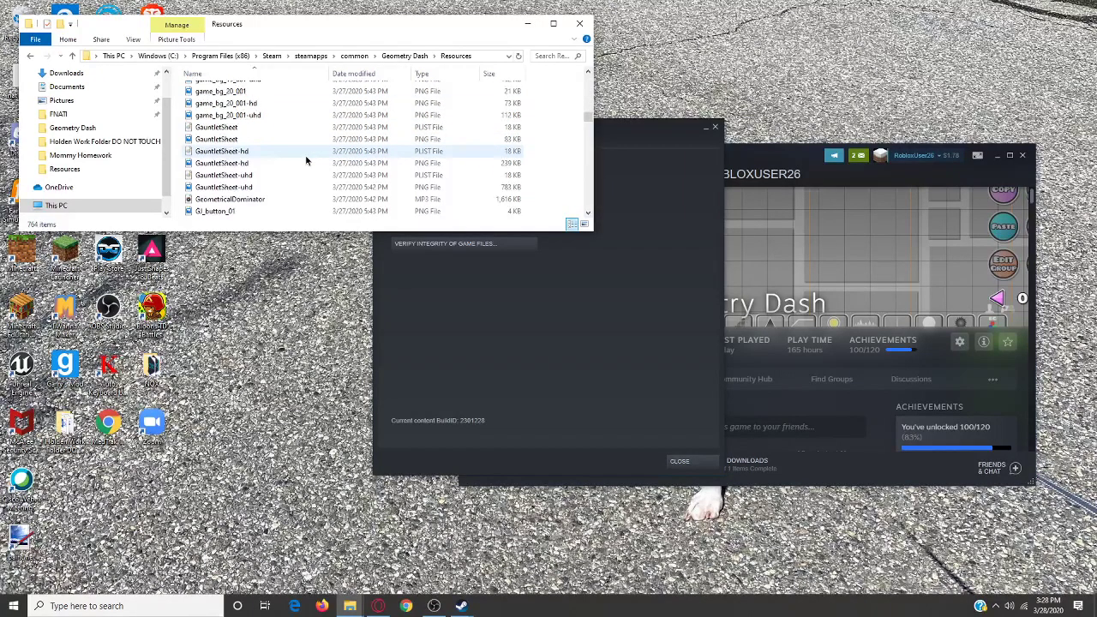
scroll(292, 146, "up", 20)
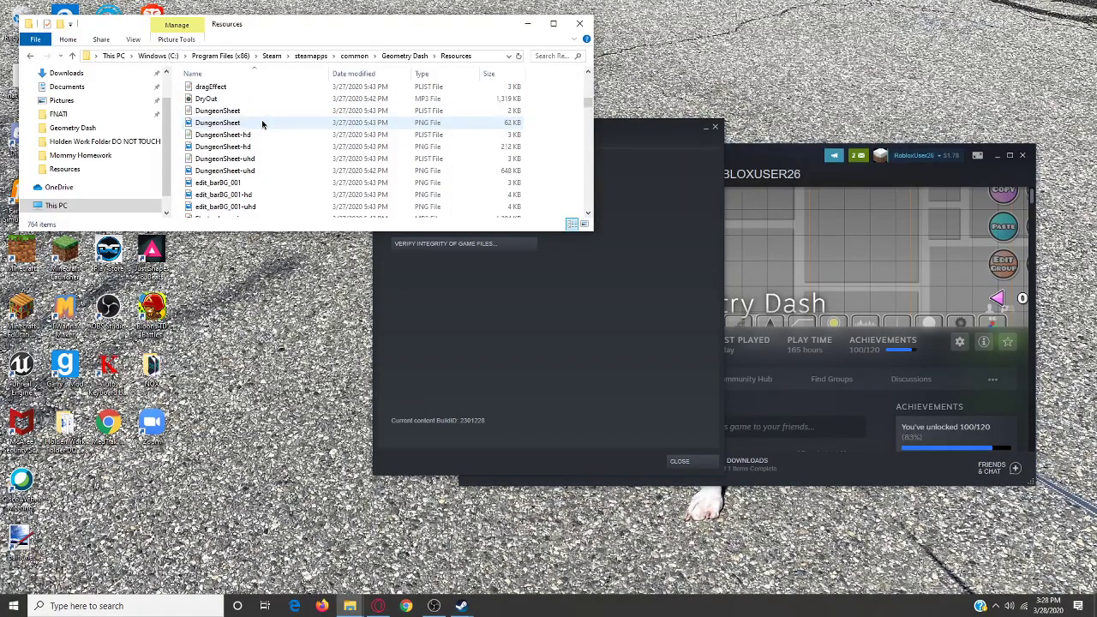
scroll(263, 124, "up", 20)
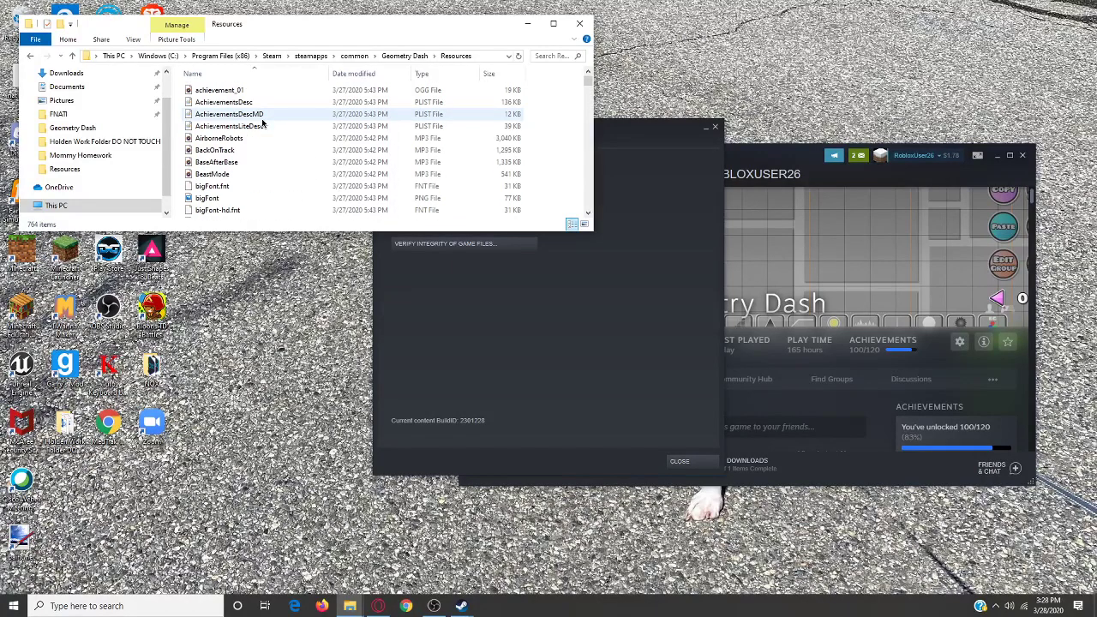
- Search Resources for 'GJ_Game' and bring up options for GJ_GameSheet03-hd
left_click(560, 55)
type("G")
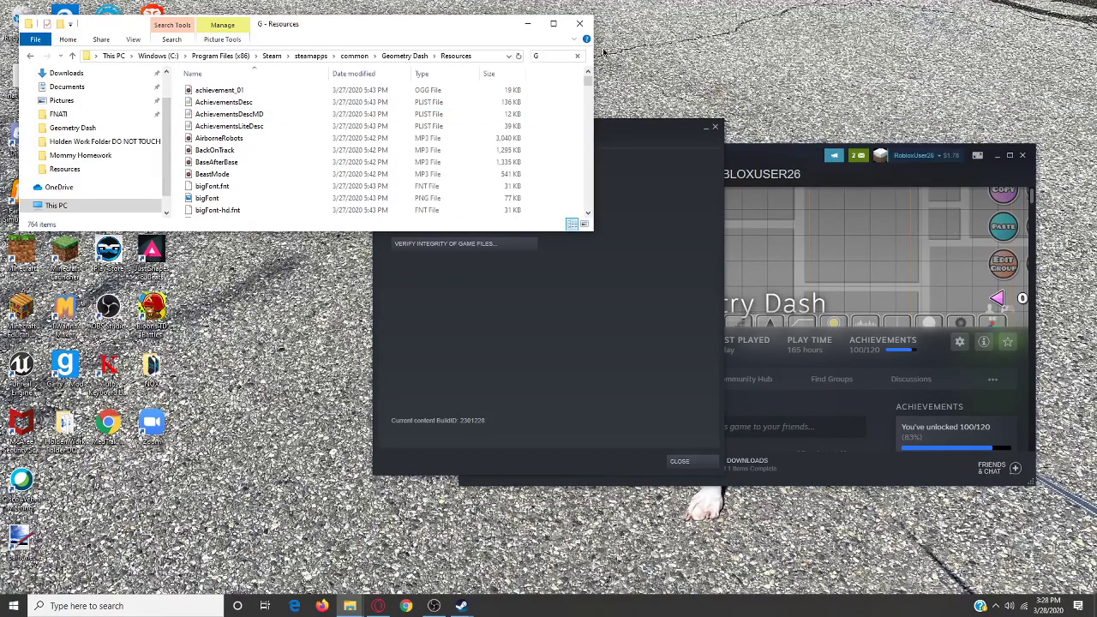
type("J_")
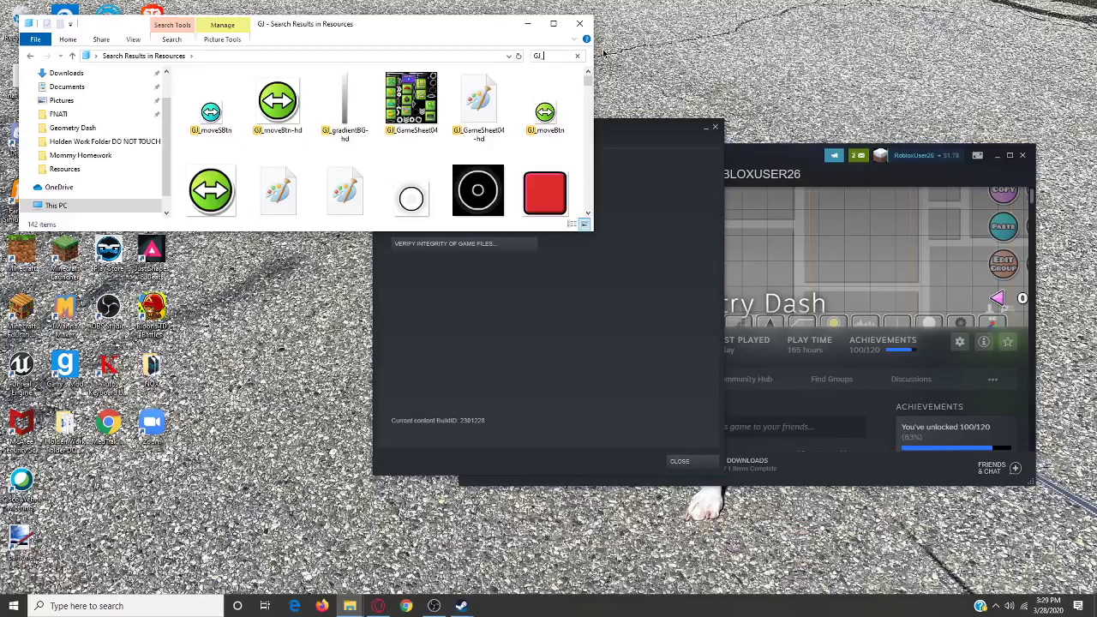
type("Game")
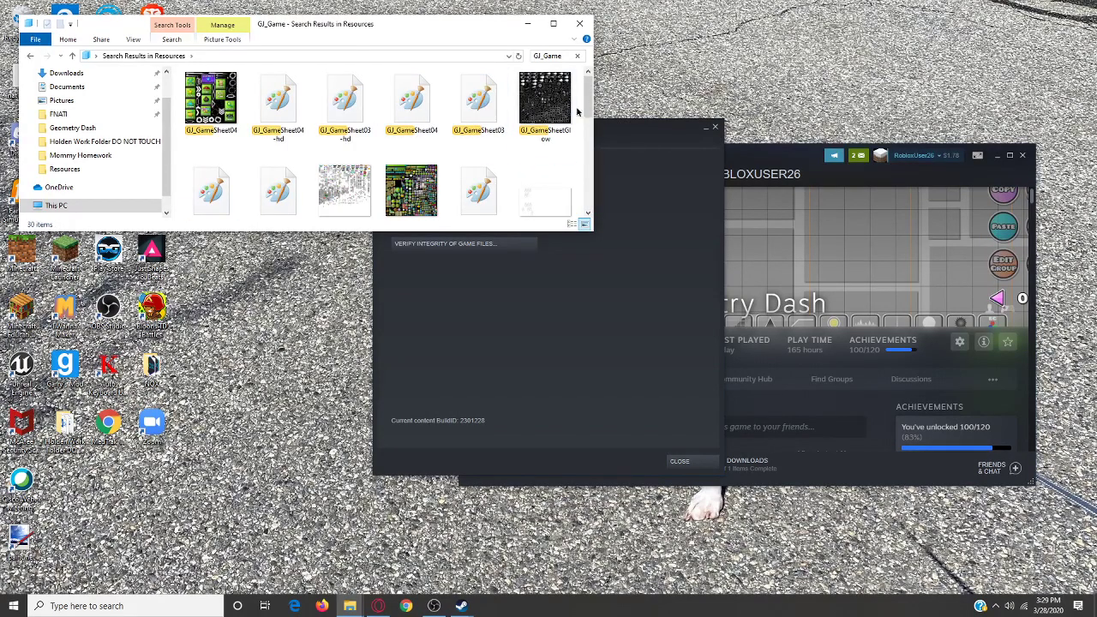
scroll(490, 146, "down", 1)
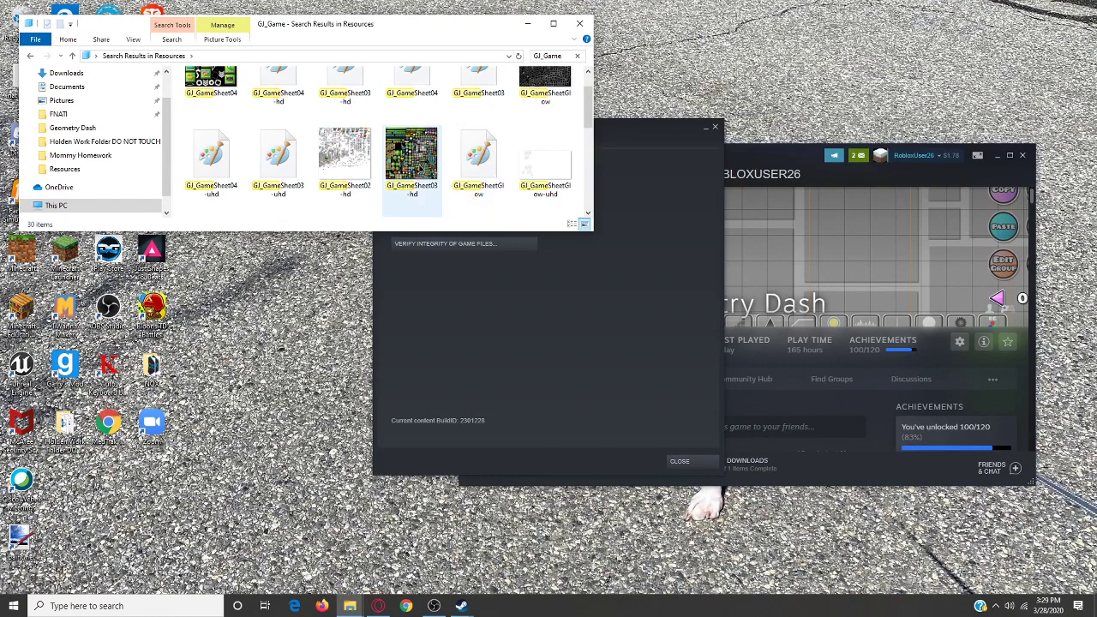
right_click(419, 167)
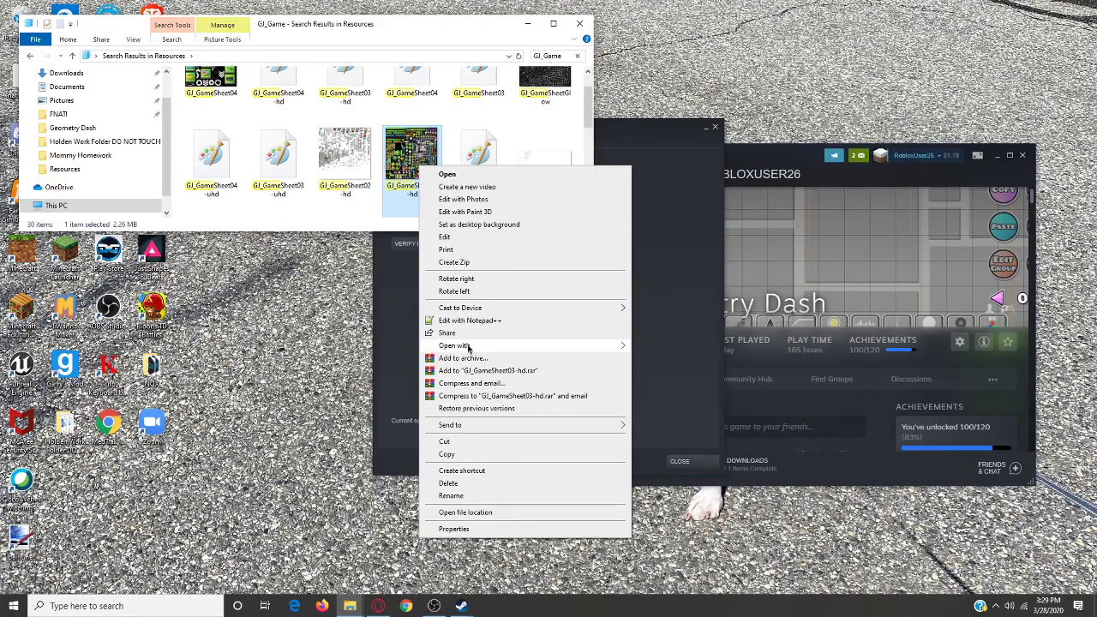
- Open GJ_GameSheet03-hd in paint.net and zoom in on the sheet
mouse_move(468, 348)
left_click(671, 405)
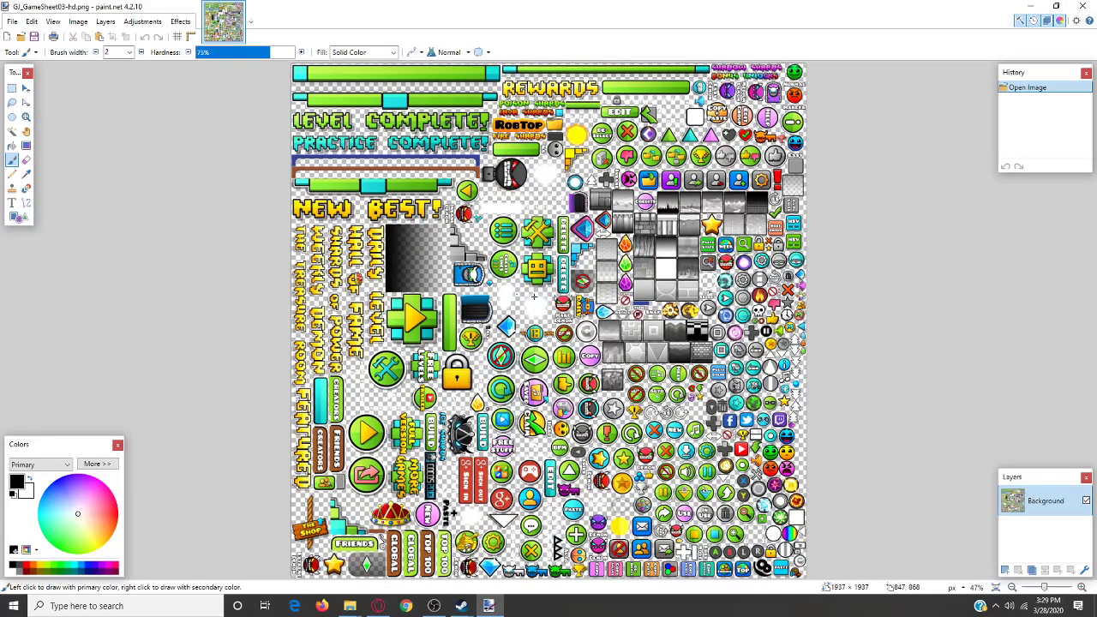
left_click(26, 117)
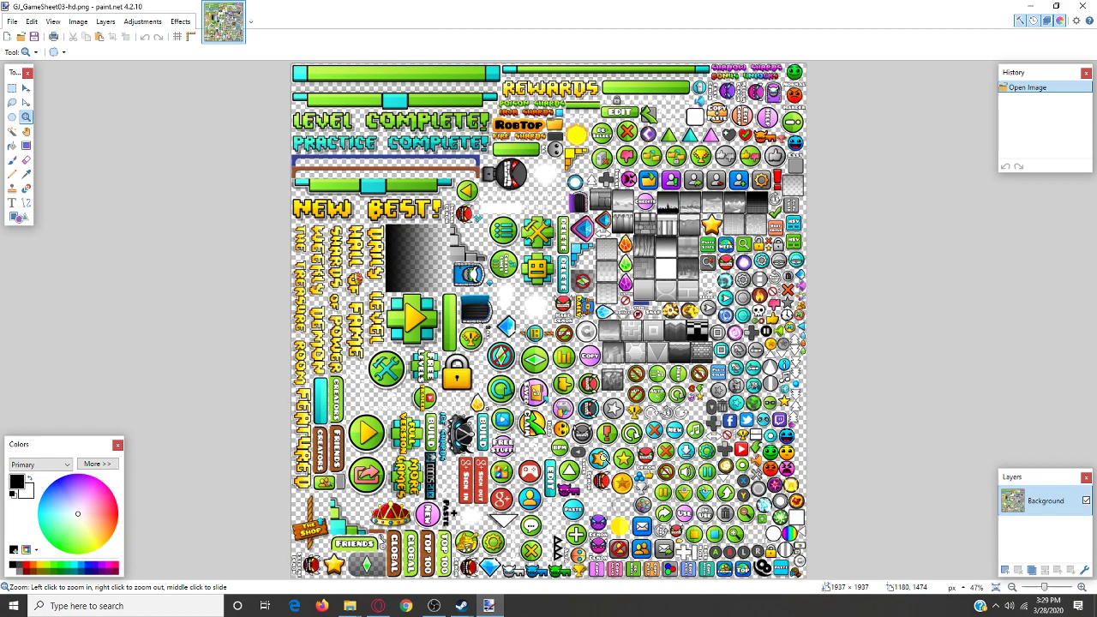
left_click(636, 477)
scroll(664, 475, "down", 10)
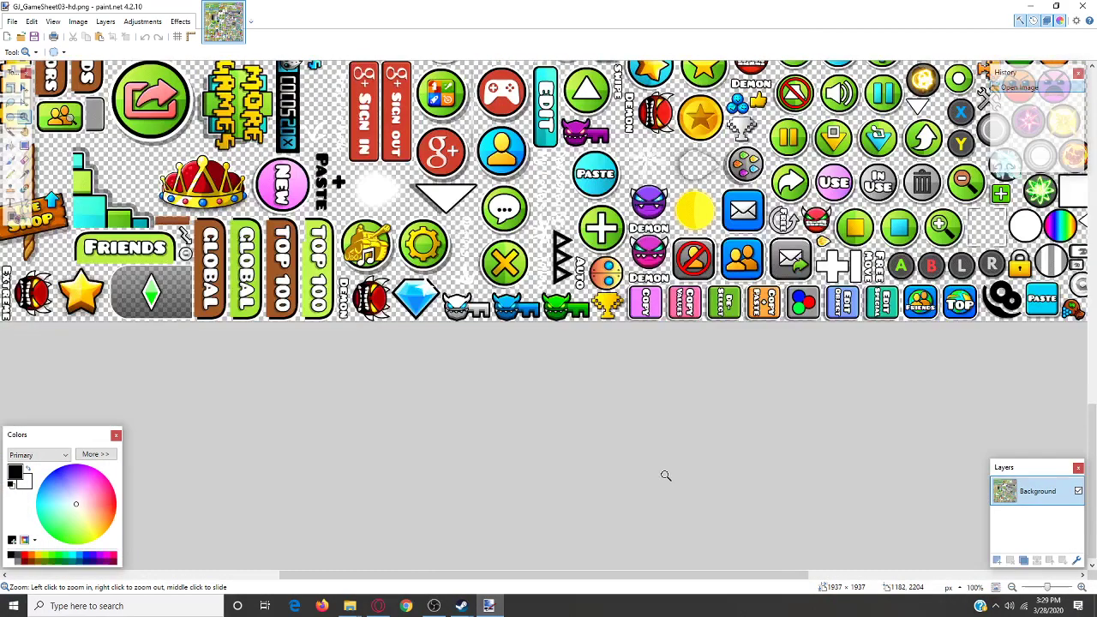
scroll(664, 475, "up", 5)
- Zoom in on the blue smiley icons, then zoom out to fit the whole sheet
left_click(737, 307)
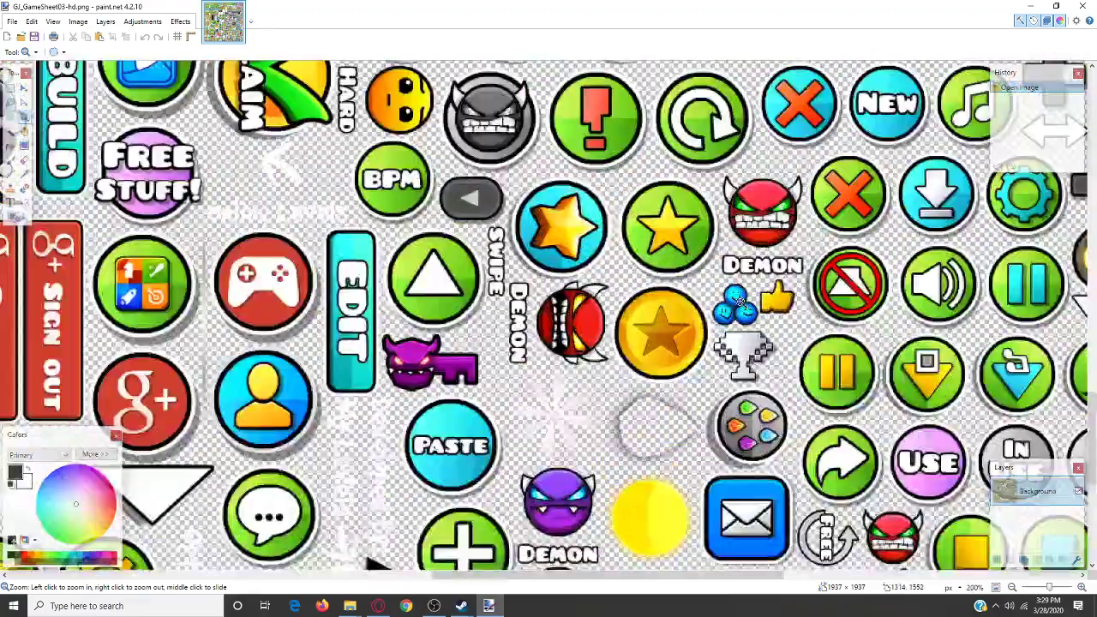
left_click(737, 307)
left_click(737, 307)
right_click(737, 306)
right_click(737, 307)
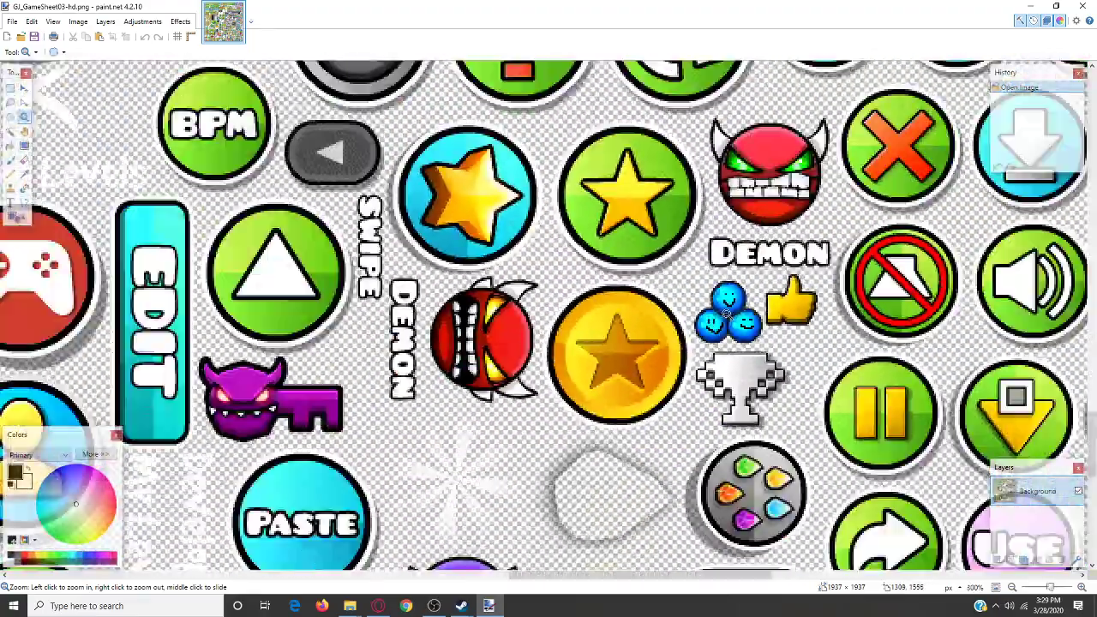
right_click(737, 307)
left_click(733, 378)
right_click(706, 322)
right_click(706, 322)
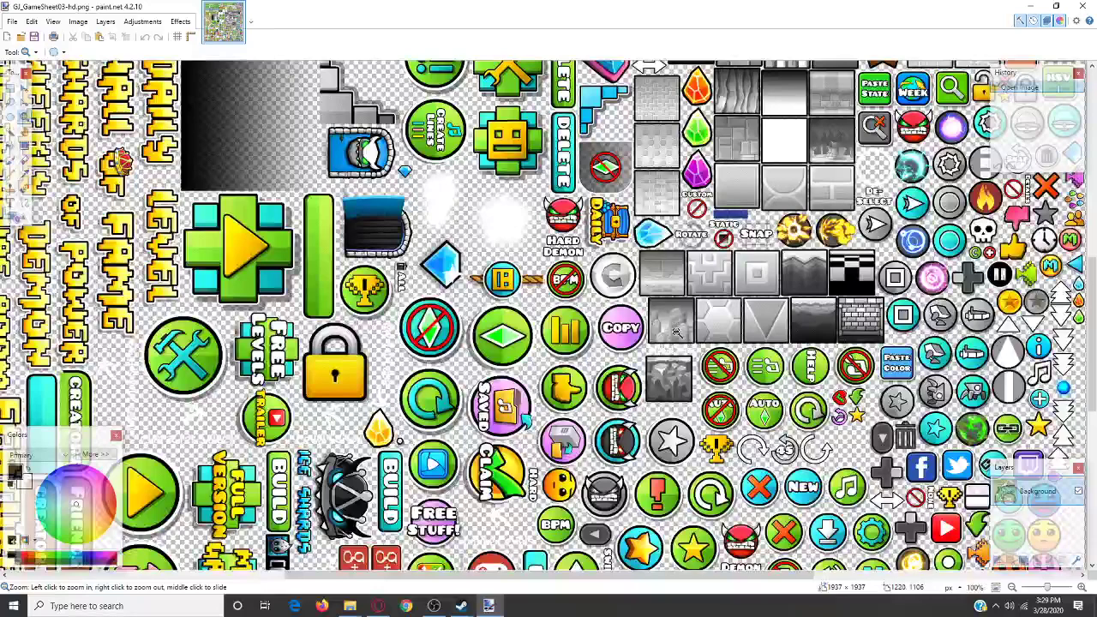
right_click(706, 322)
right_click(706, 322)
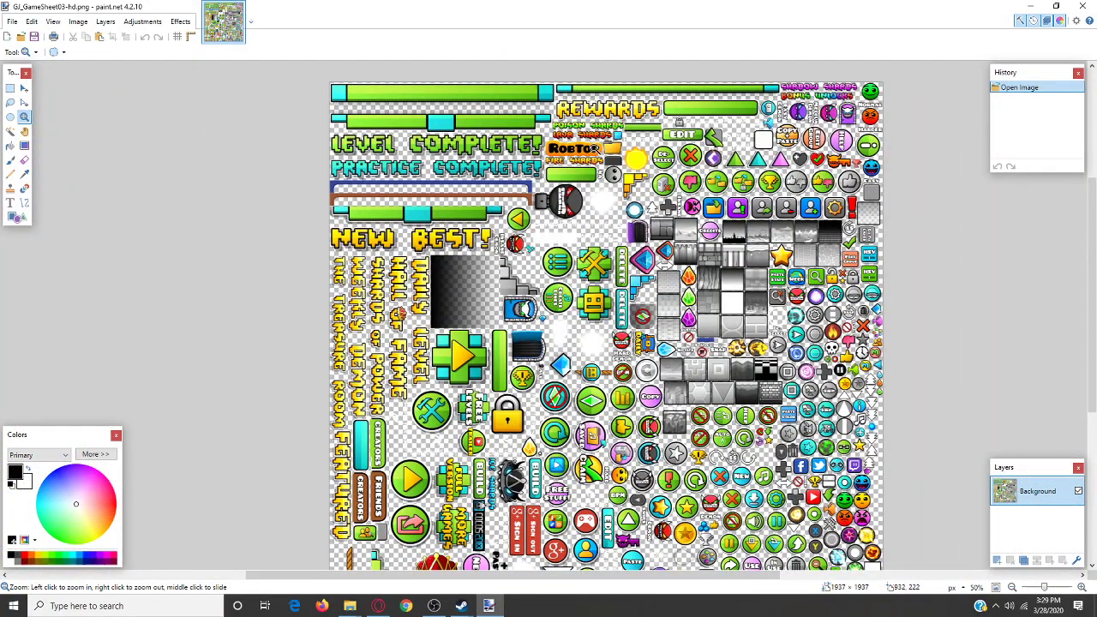
scroll(721, 281, "down", 4)
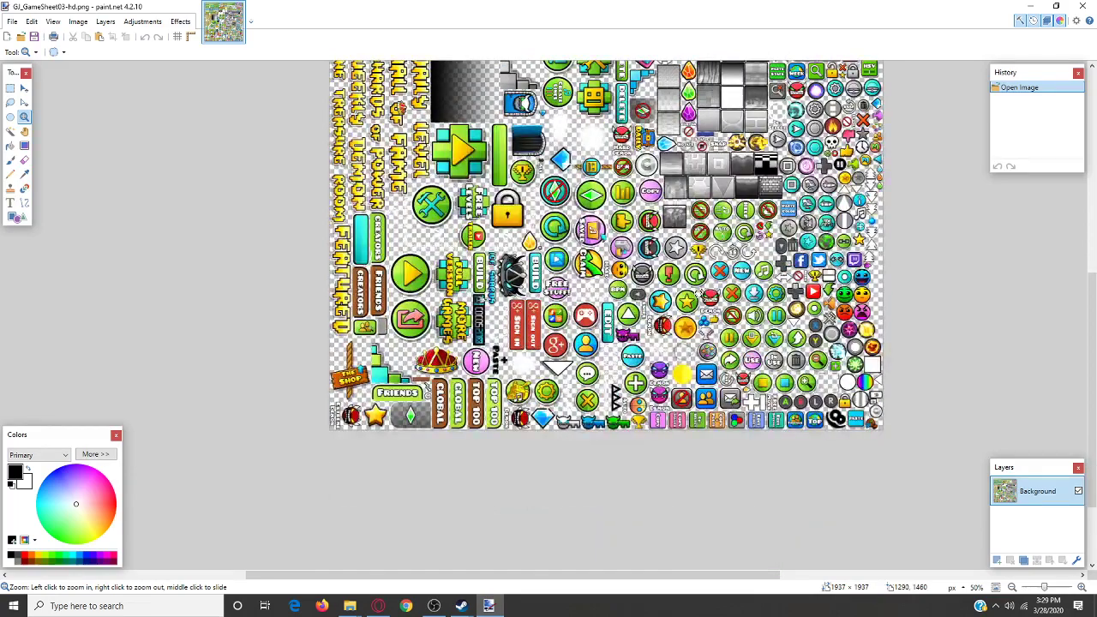
scroll(710, 287, "up", 3)
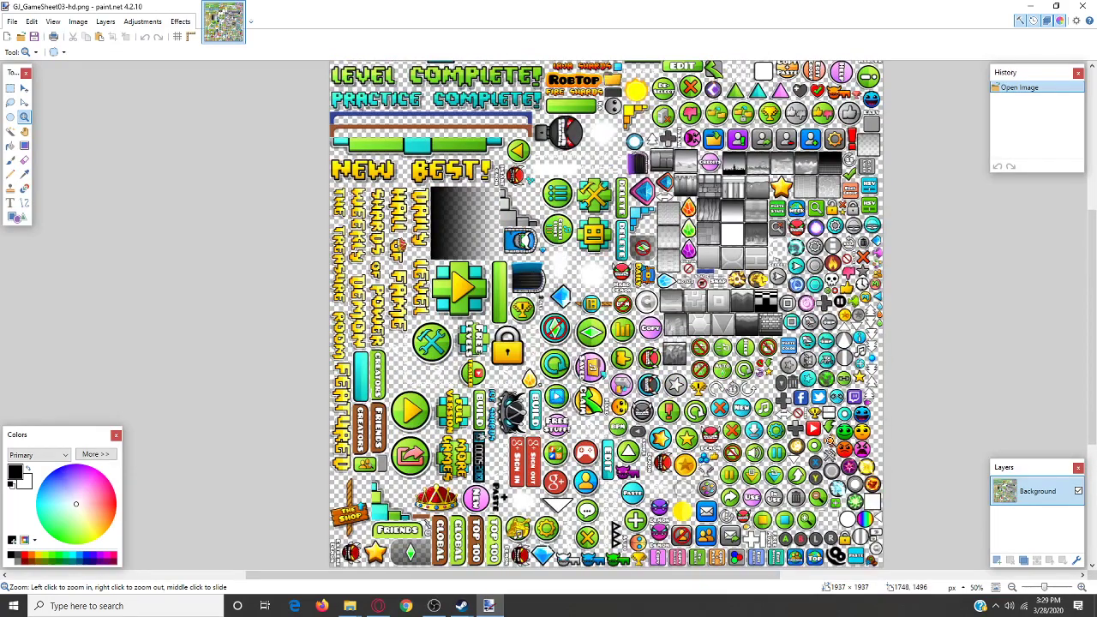
- Zoom to the pink face's pixels and back, then pick a light blue-violet primary colour
left_click(852, 449)
left_click(852, 450)
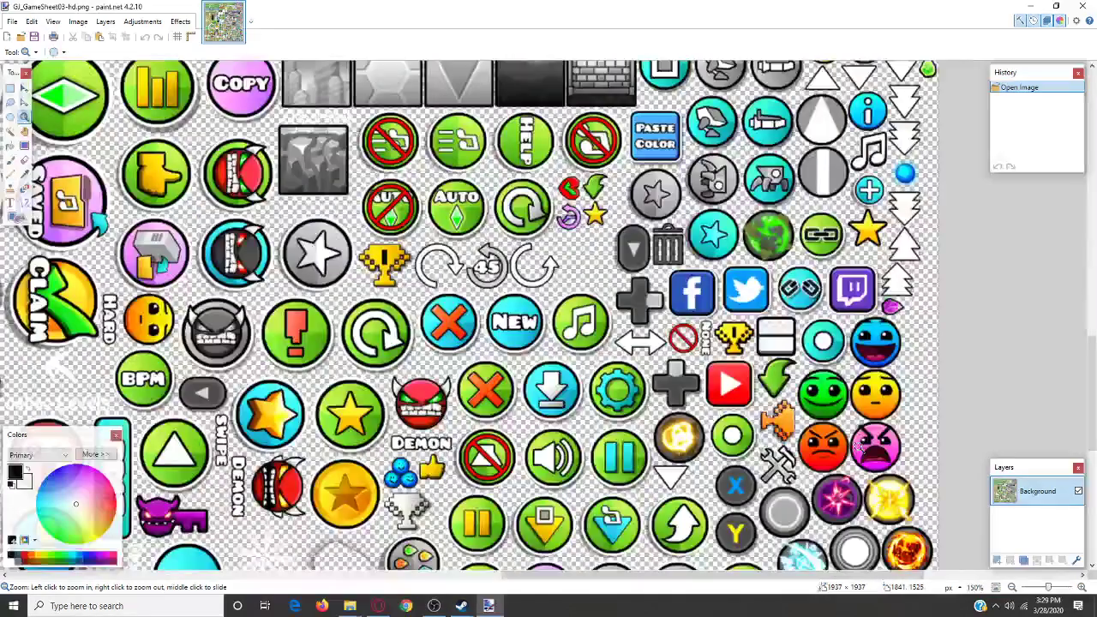
left_click(899, 367)
left_click(765, 364)
right_click(765, 364)
right_click(765, 364)
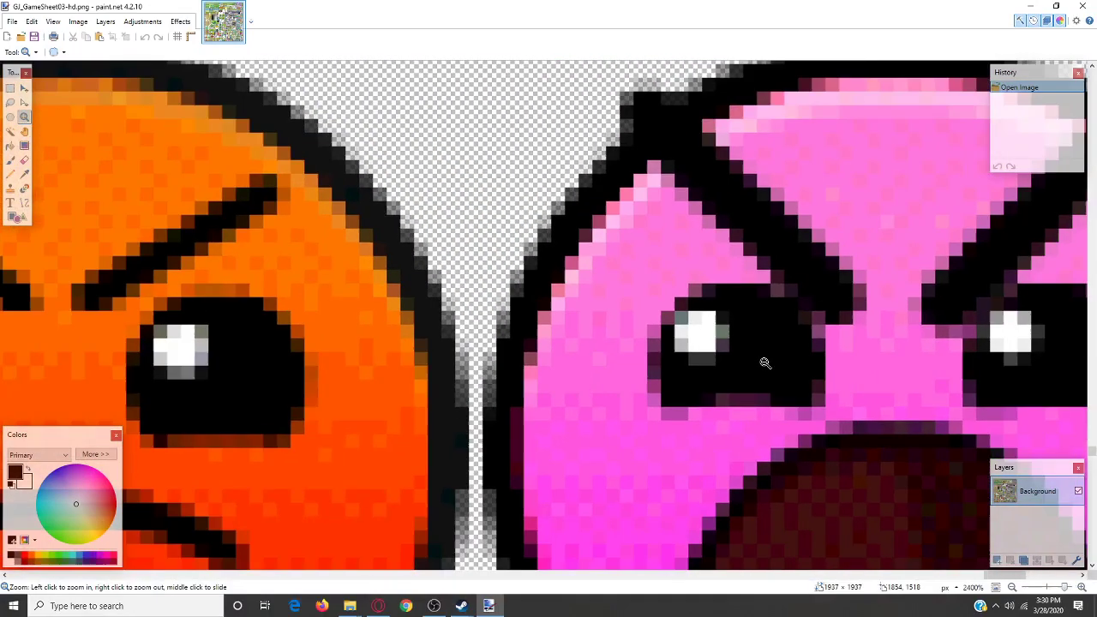
right_click(764, 363)
right_click(765, 364)
scroll(764, 363, "up", 6)
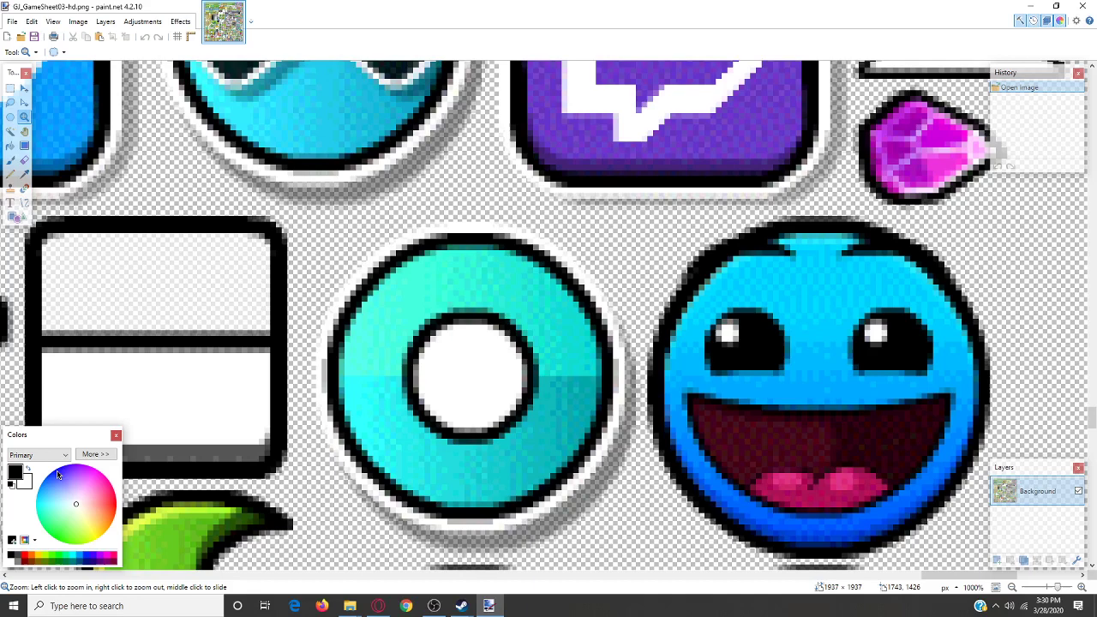
left_click(62, 482)
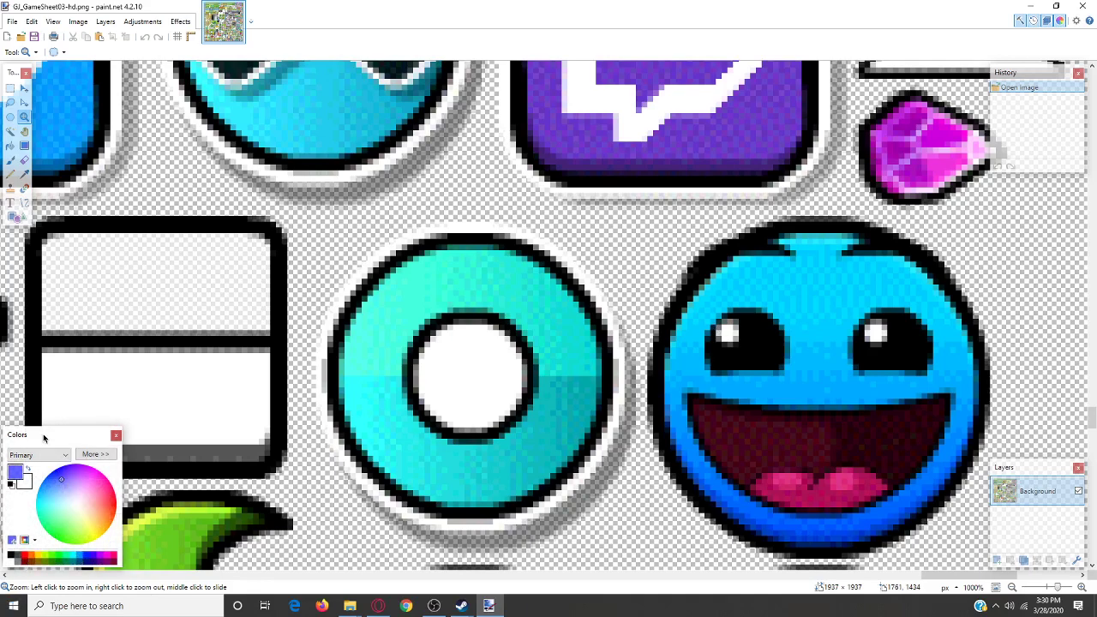
- Draw purple pencil pixels and a squiggle on the smiley's mouth
left_click(10, 174)
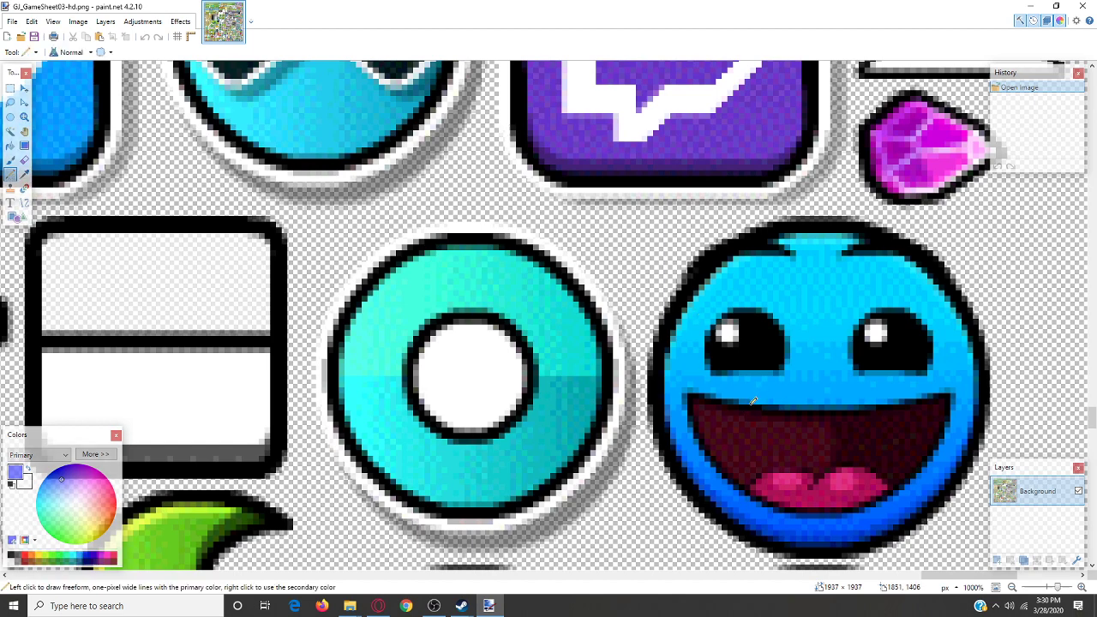
left_click(750, 404)
left_click(764, 406)
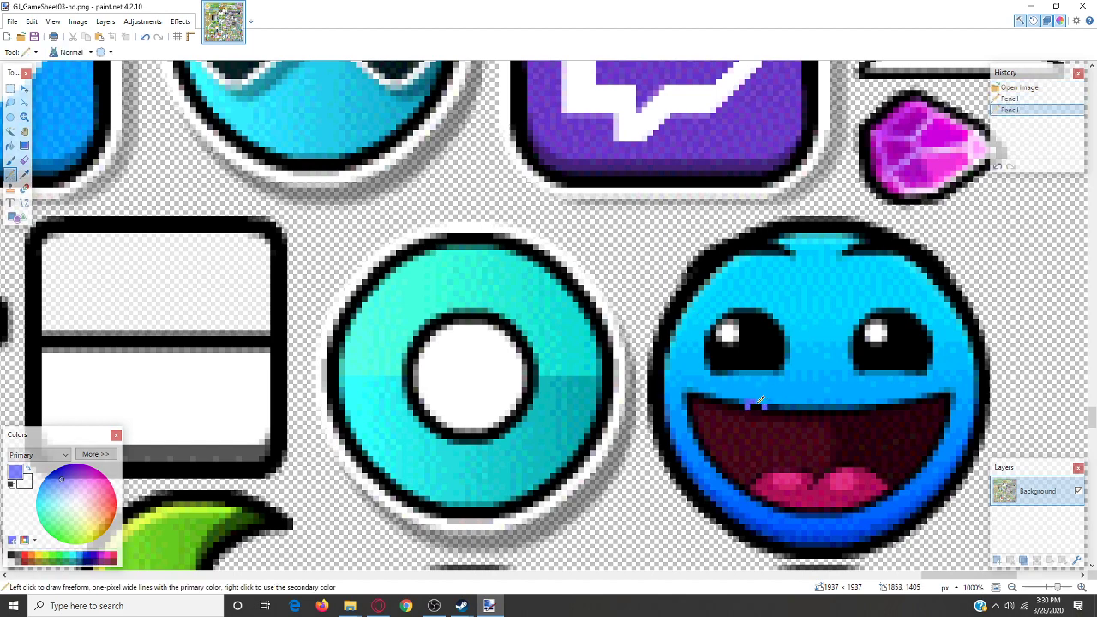
left_click(761, 406)
mouse_move(803, 454)
left_mouse_down()
mouse_move(869, 442)
mouse_move(785, 420)
left_mouse_up()
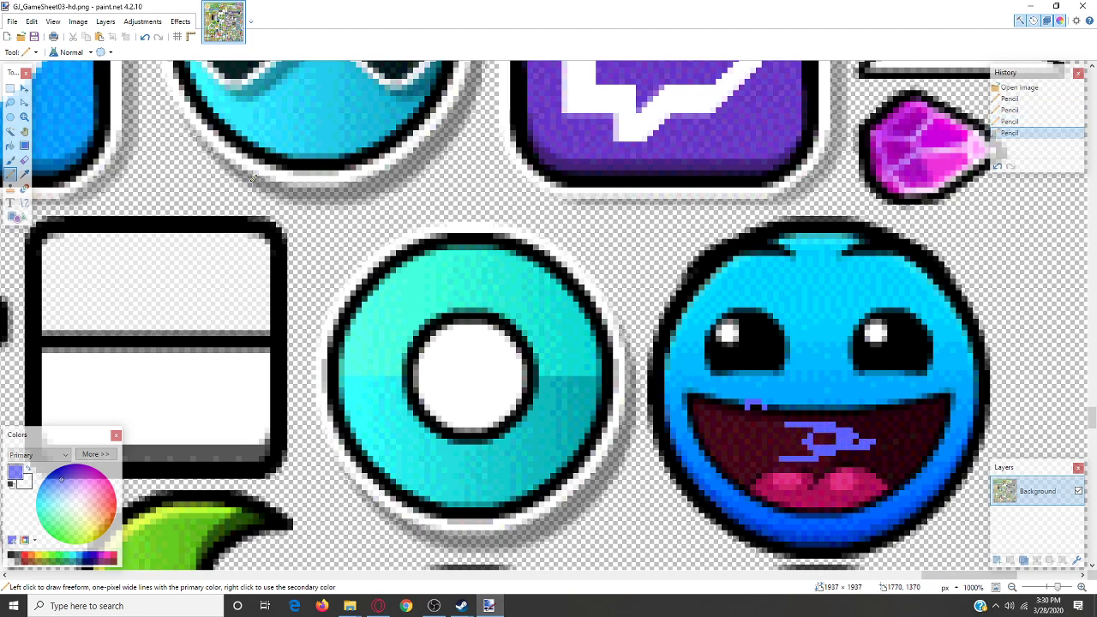
- Undo the pencil strokes back to the originally opened image
left_click(145, 37)
left_click(146, 38)
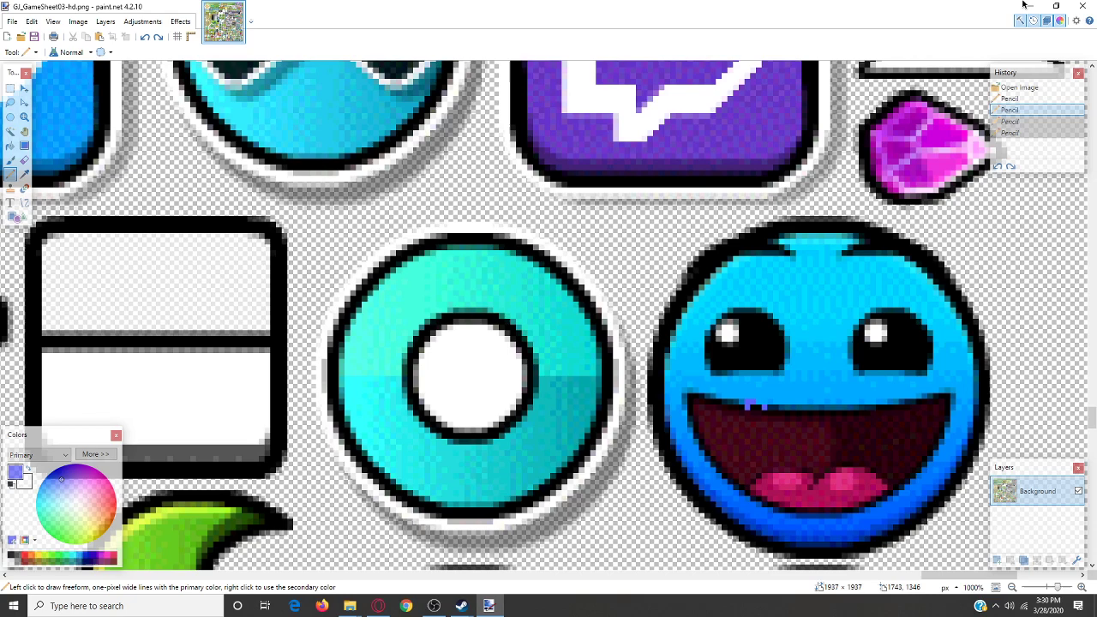
left_click(150, 41)
left_click(150, 41)
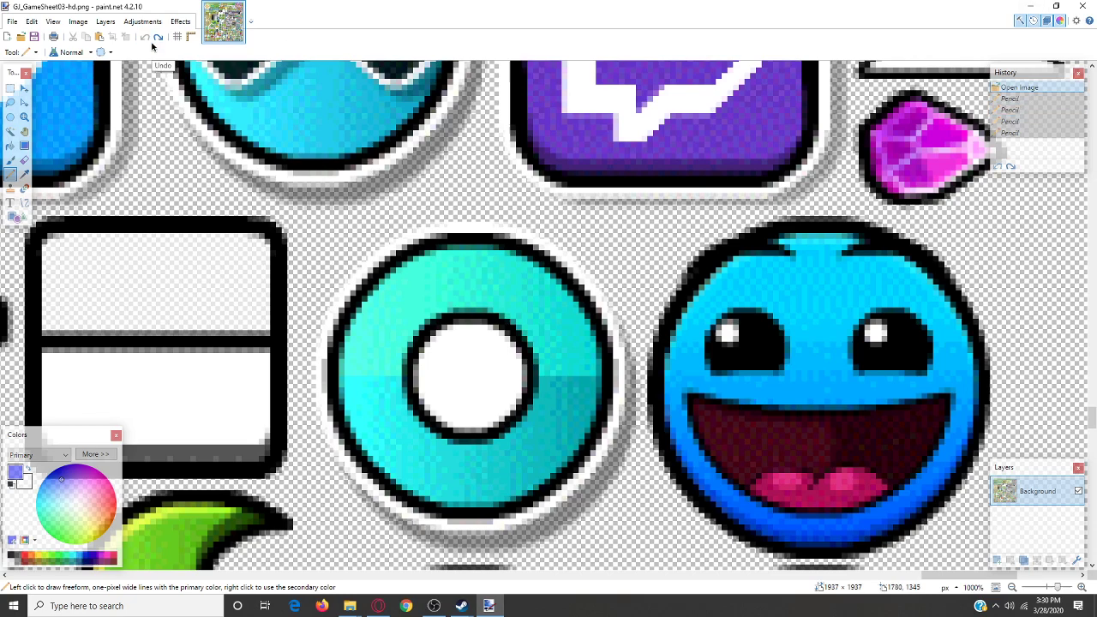
- Save GJ_GameSheet03-hd, close paint.net, and close the search and properties windows
left_click(35, 38)
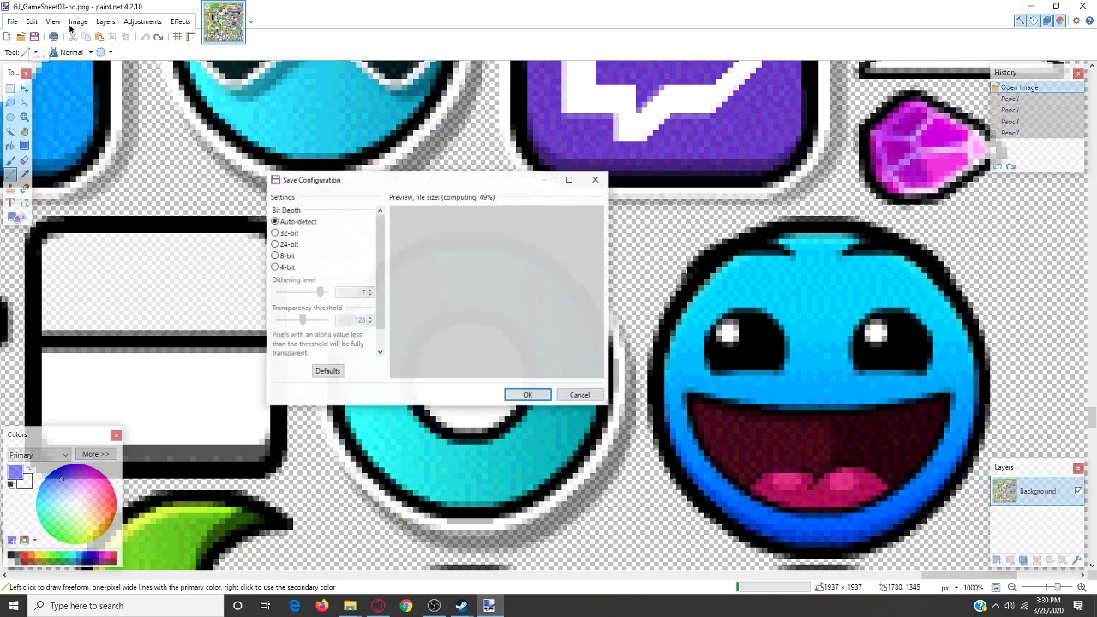
left_click(526, 396)
key("alt+F4")
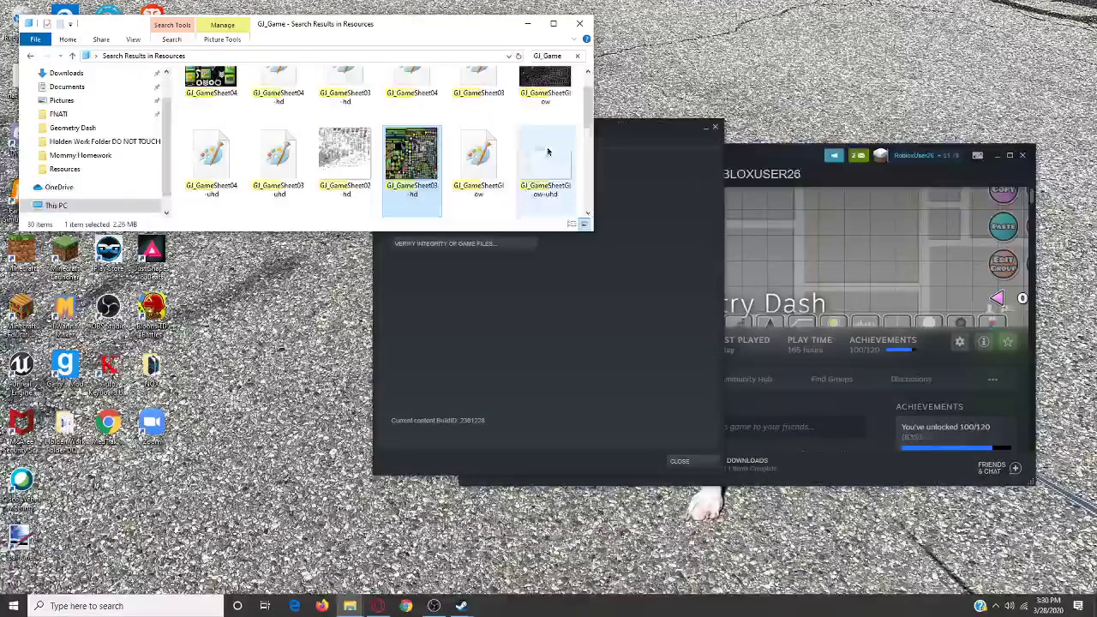
left_click(579, 23)
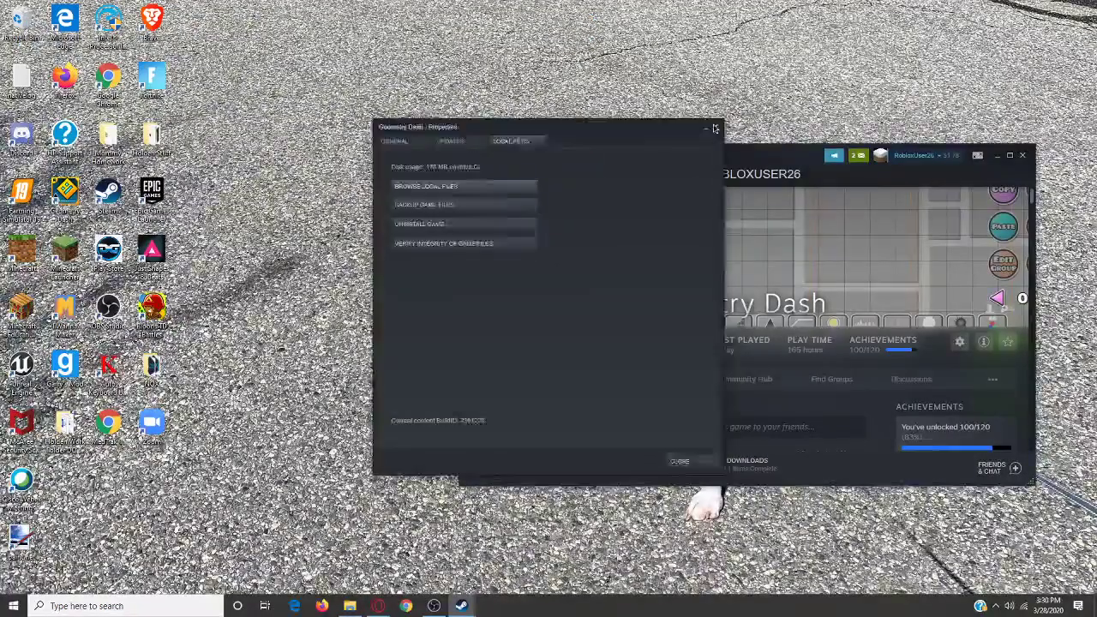
left_click(716, 128)
- Launch Geometry Dash, browse the cube and ship icons in the icon kit, then quit
left_click(656, 342)
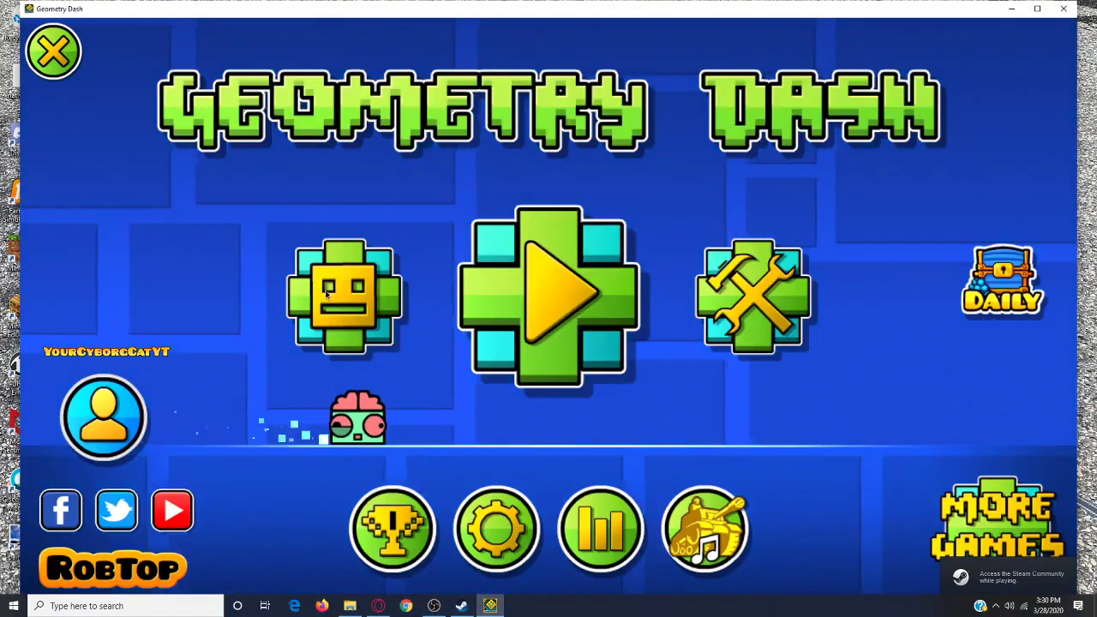
left_click(330, 288)
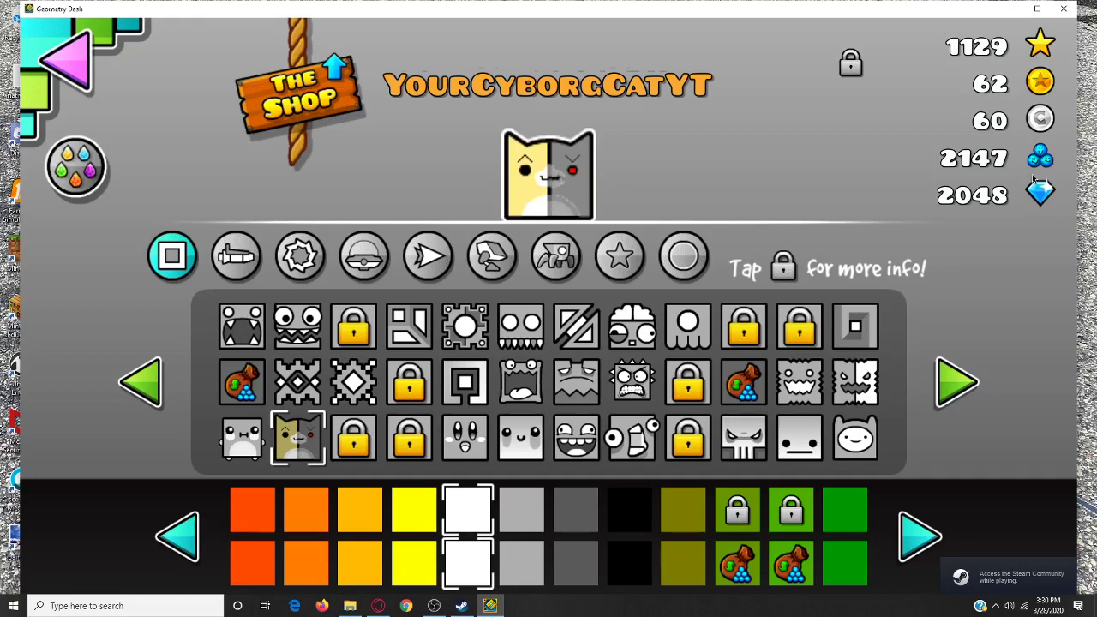
left_click(141, 382)
left_click(141, 381)
left_click(236, 255)
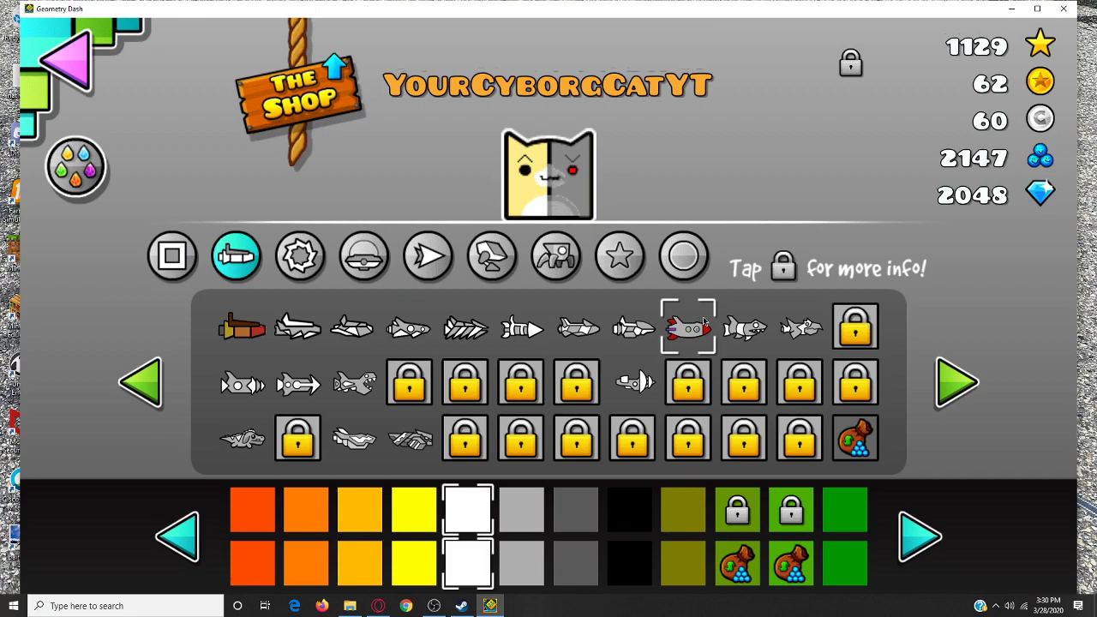
key("Escape")
key("alt+F4")
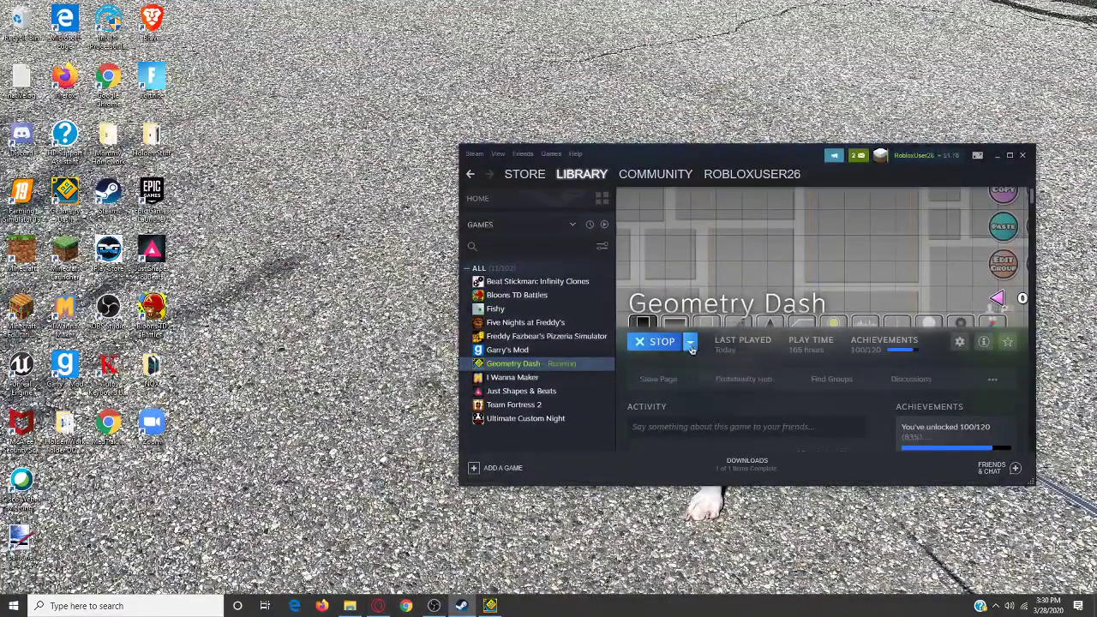
- Browse Geometry Dash's local files from its Steam properties
right_click(599, 364)
left_click(619, 359)
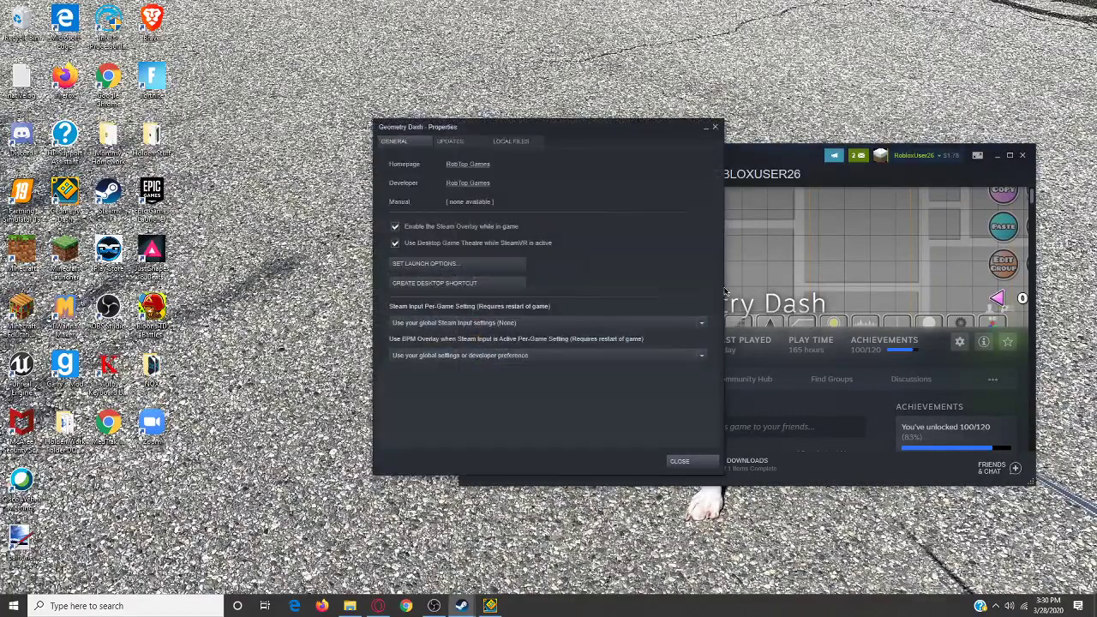
left_click(511, 142)
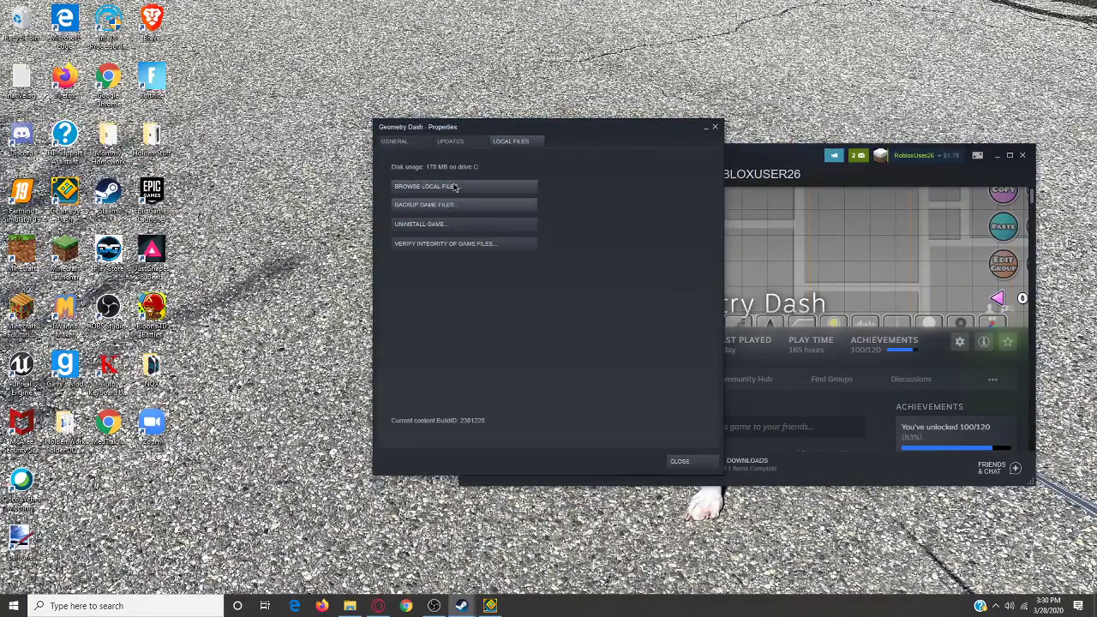
left_click(457, 188)
- Open Resources and search for 'GJ_GameSheet02' to list those sprite sheets
double_click(233, 124)
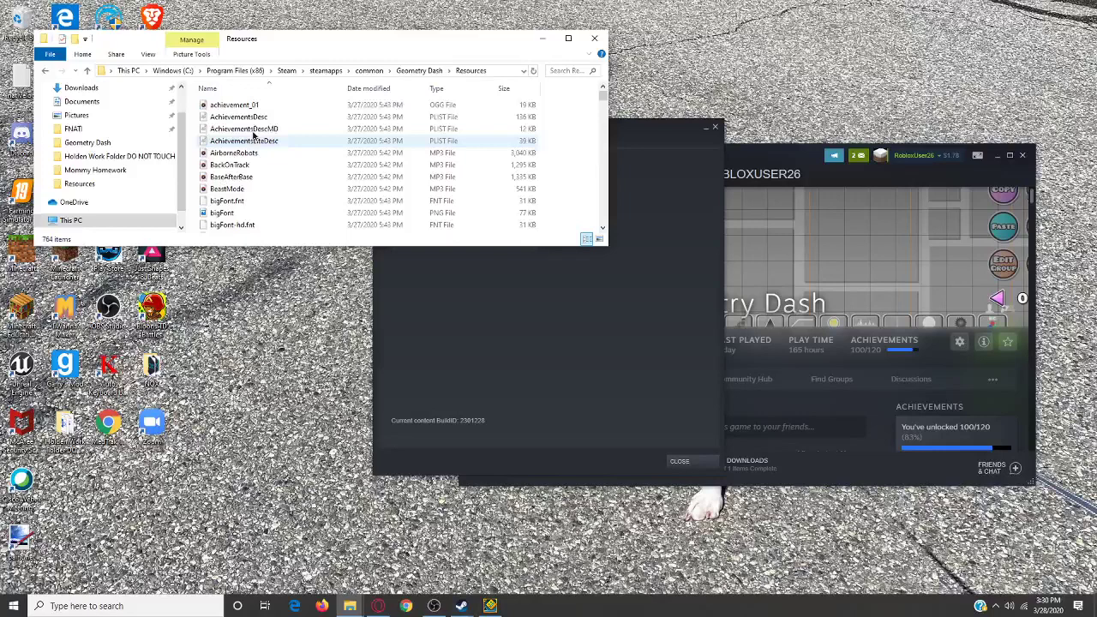
scroll(300, 166, "down", 3)
scroll(300, 166, "down", 15)
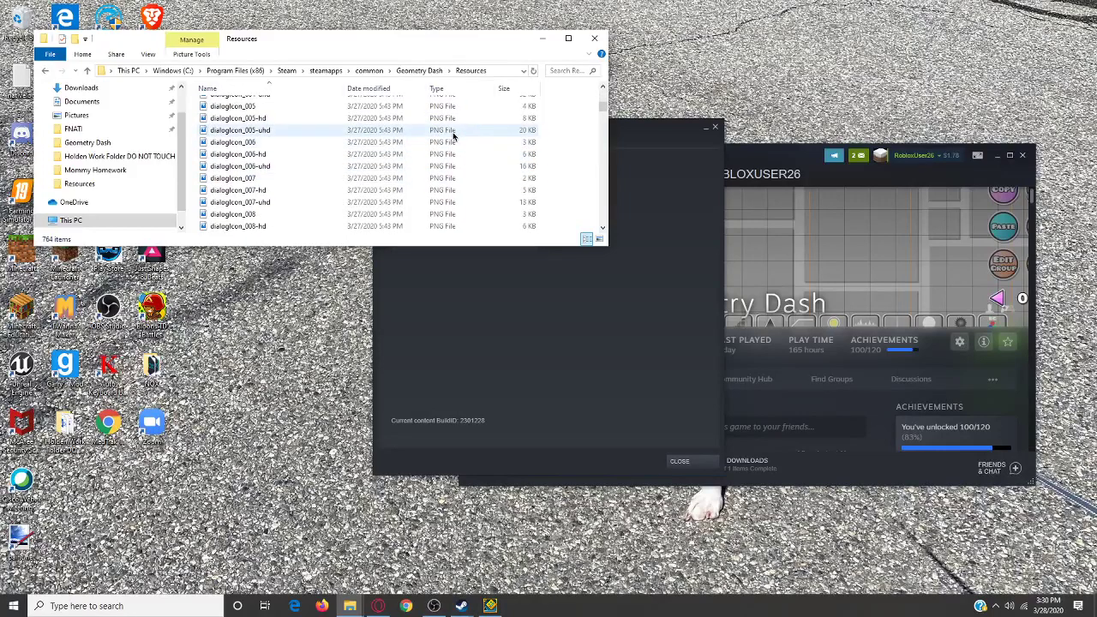
left_click(557, 70)
type("GJ")
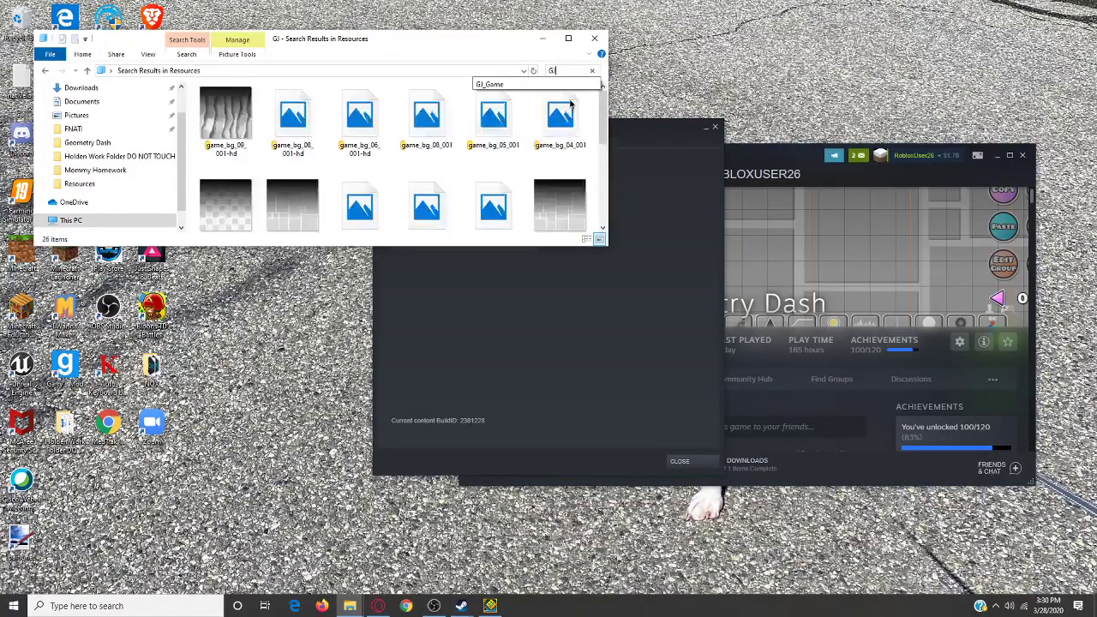
type("_")
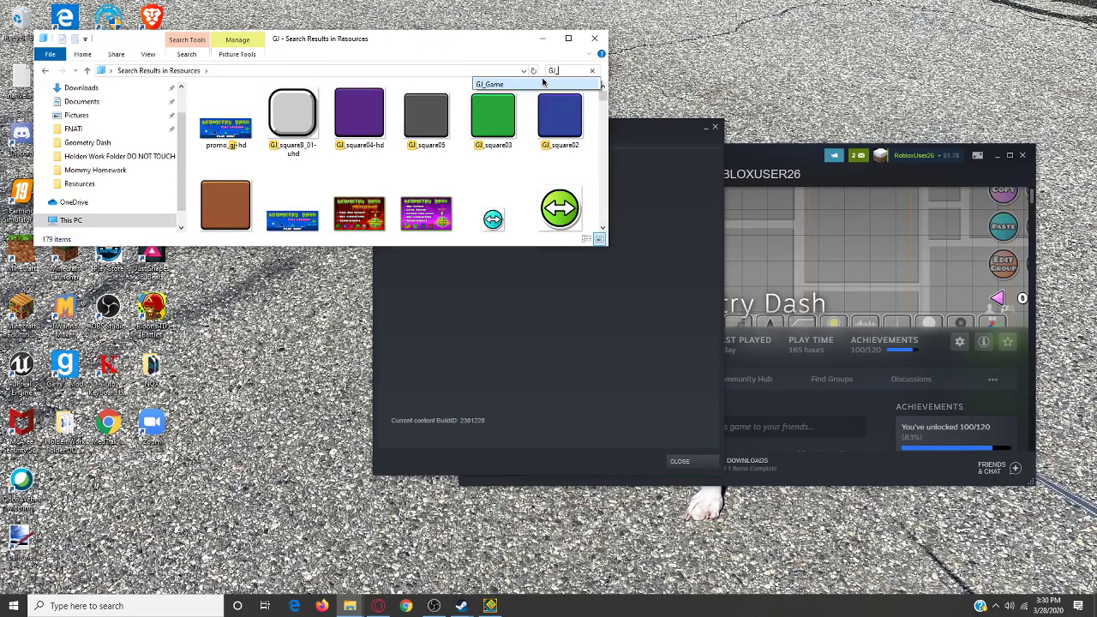
type("game")
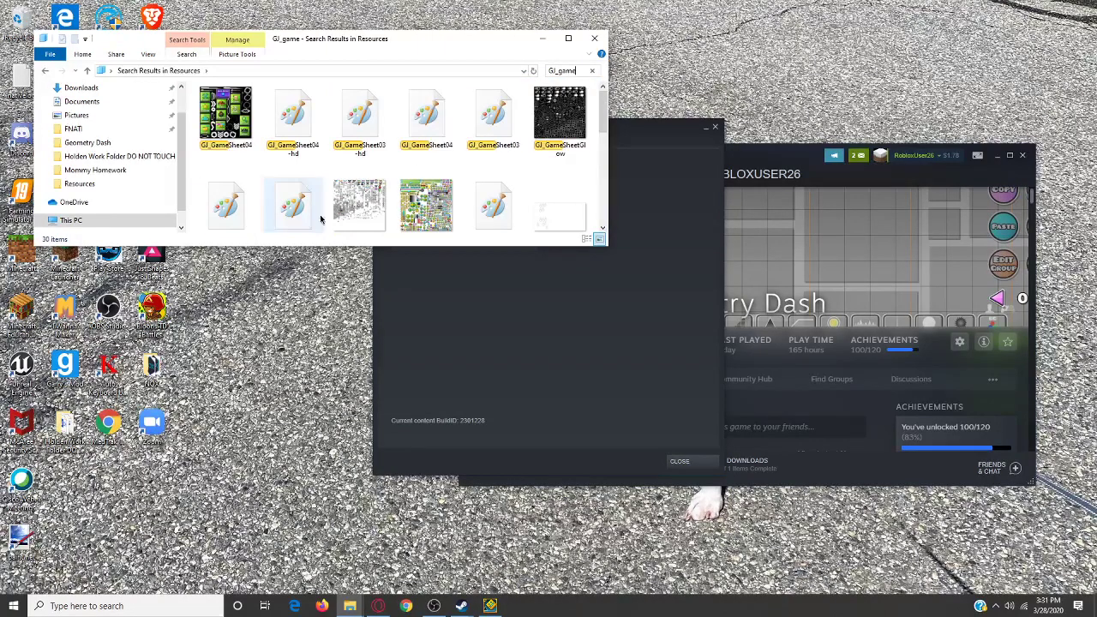
scroll(546, 143, "down", 1)
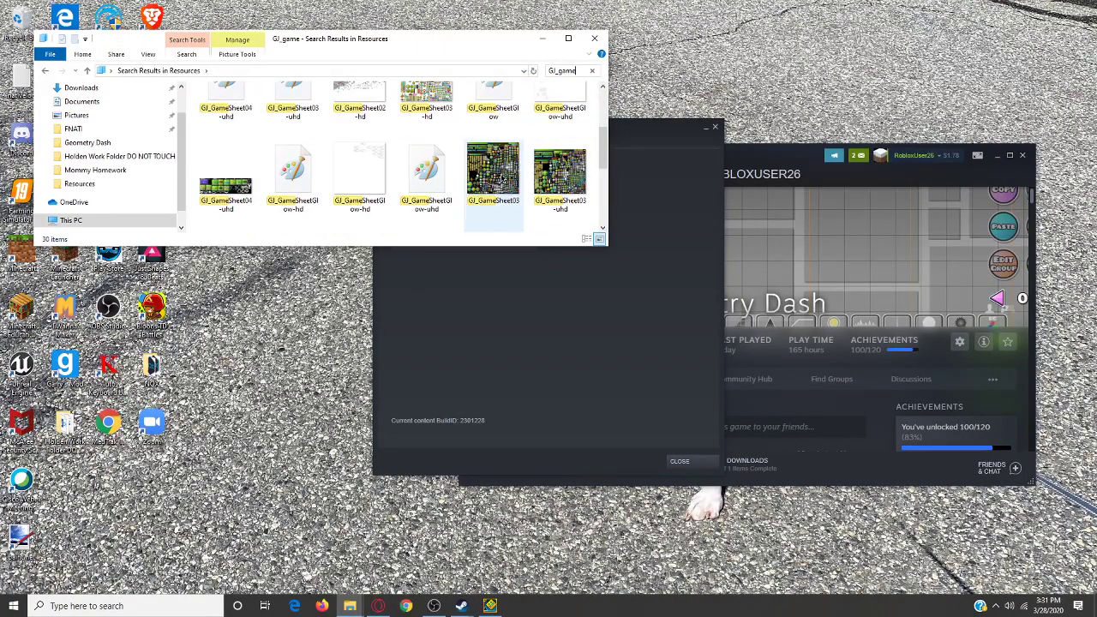
scroll(462, 192, "down", 1)
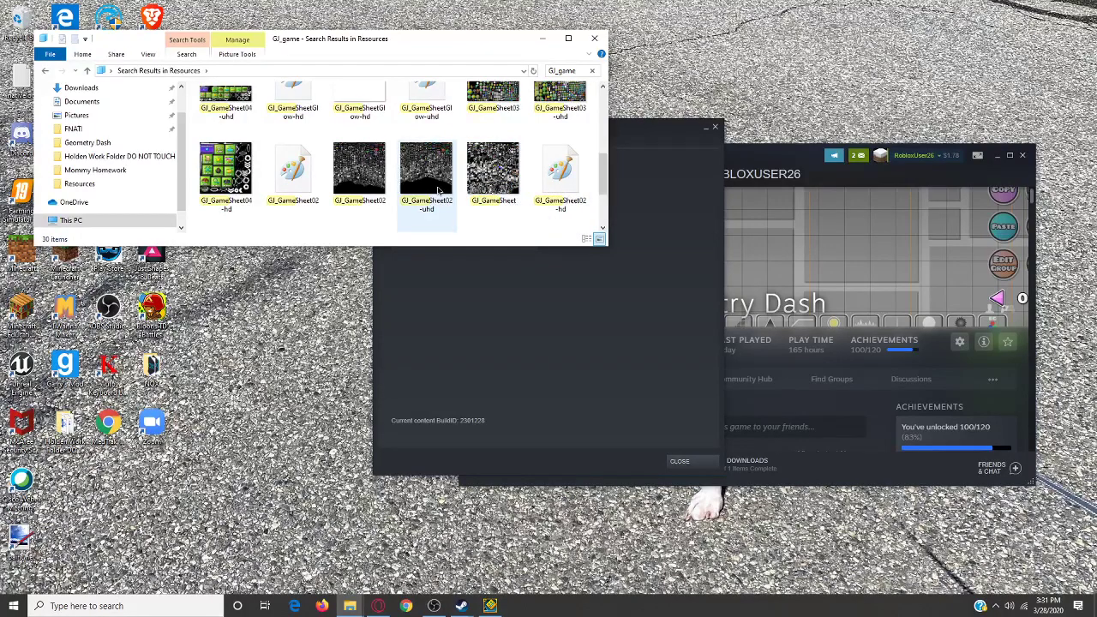
scroll(491, 182, "down", 1)
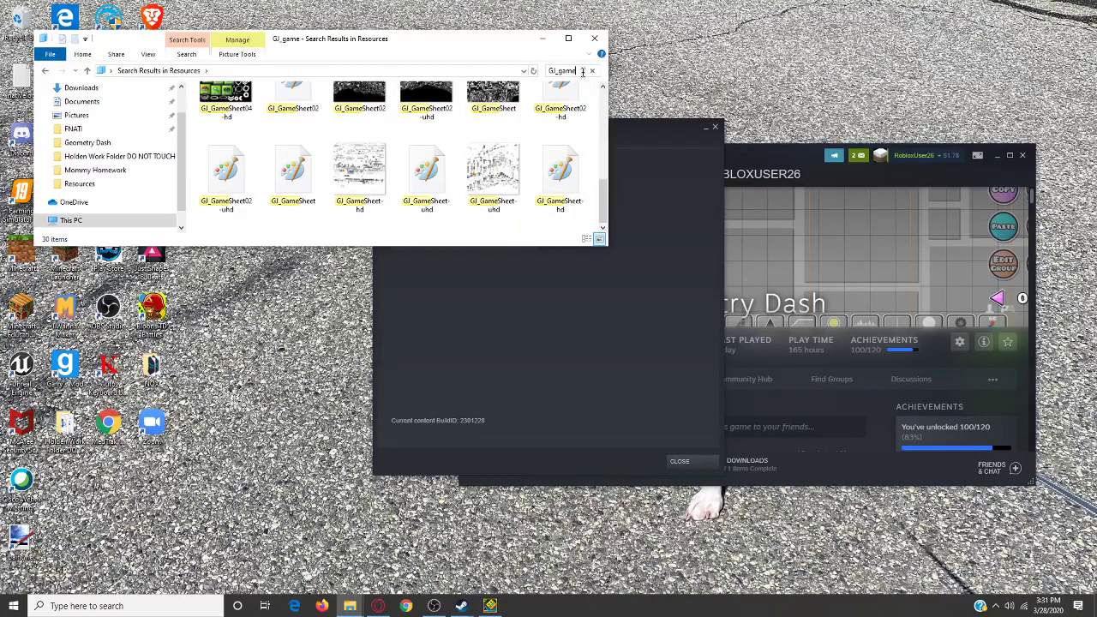
type("s")
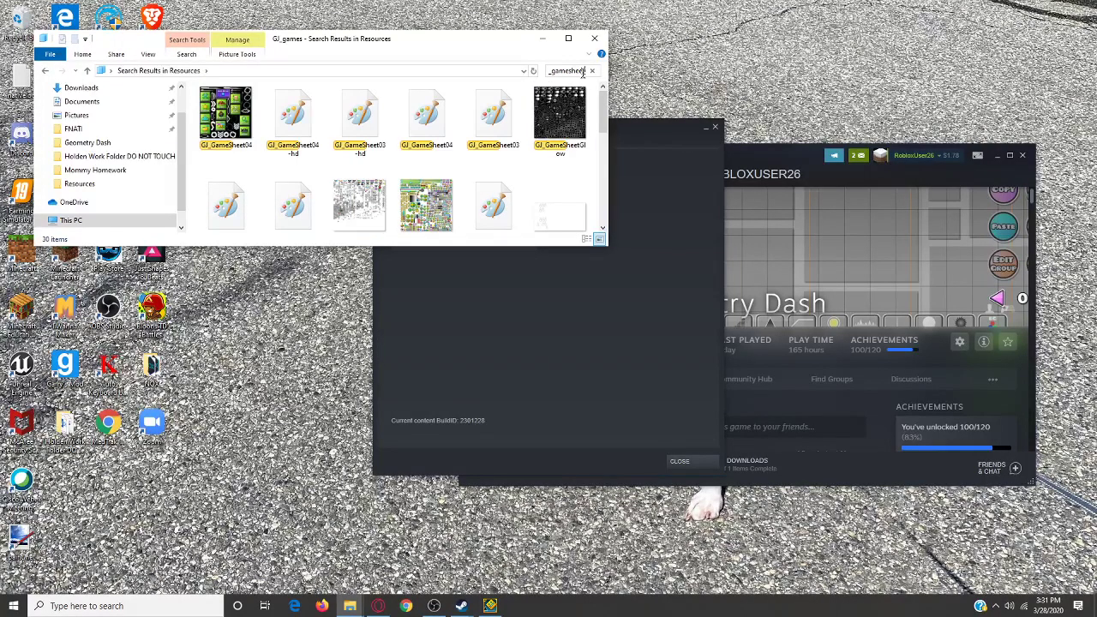
type("heet")
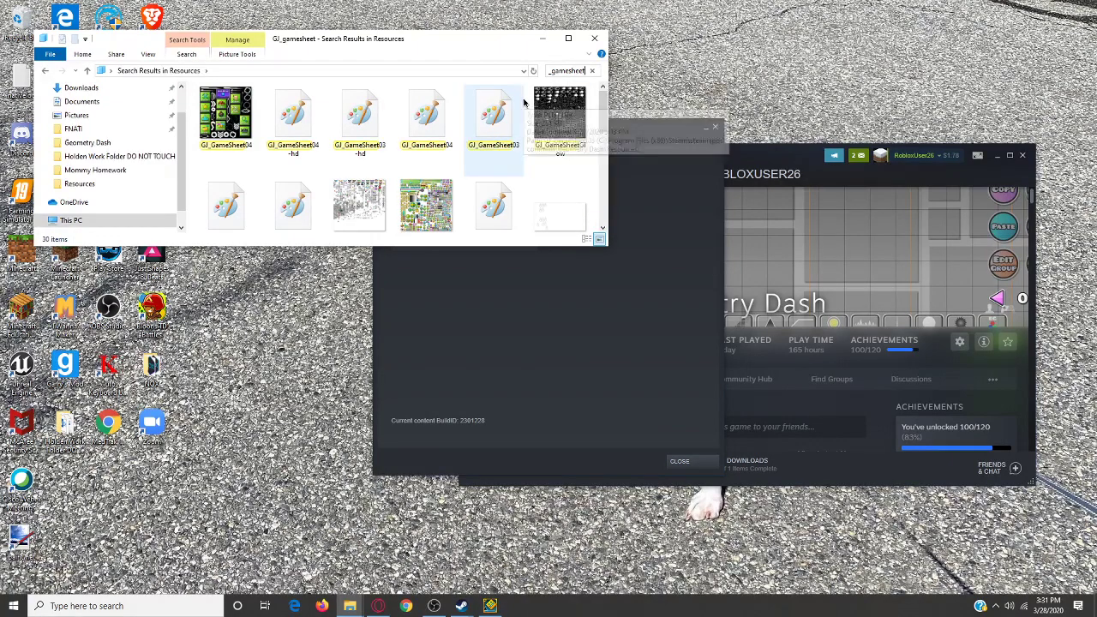
type("02")
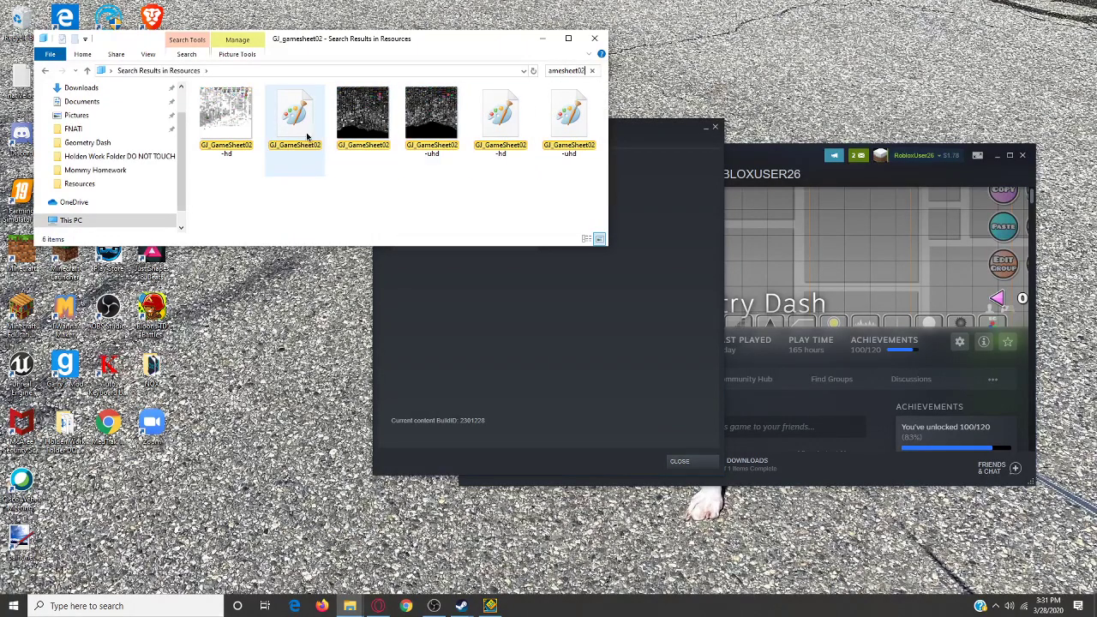
- Open GJ_GameSheet02-hd.png in paint.net
right_click(239, 126)
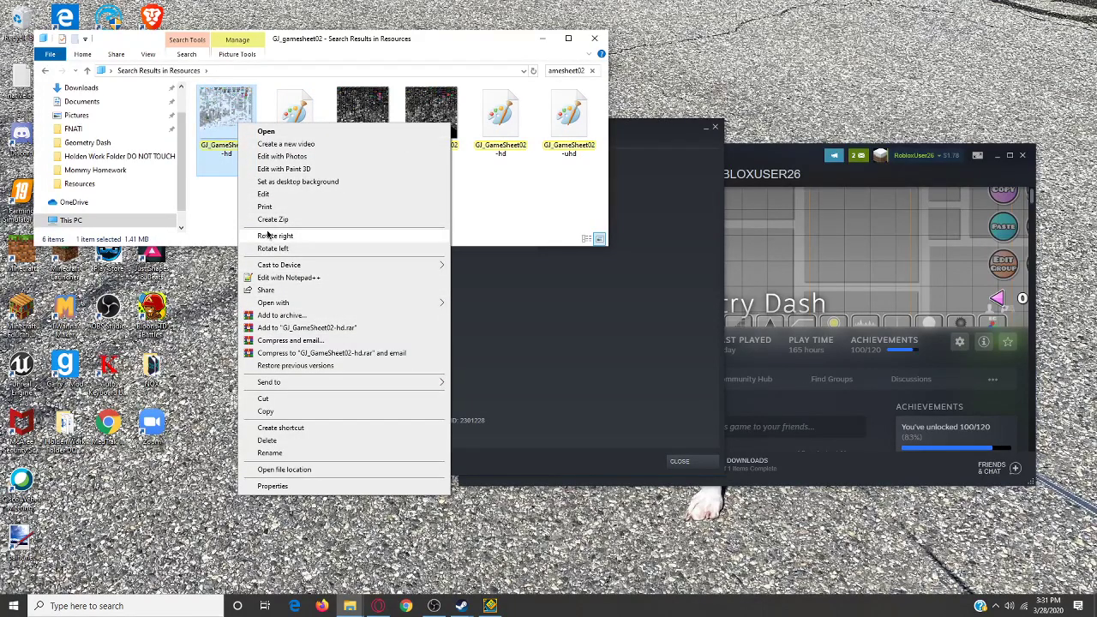
mouse_move(264, 302)
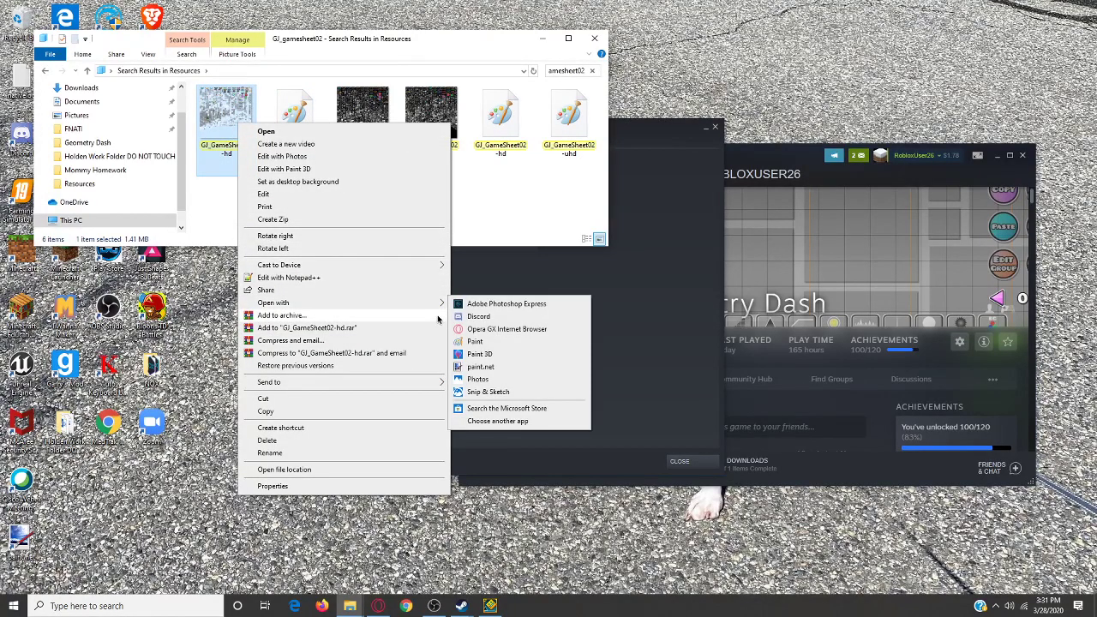
left_click(514, 364)
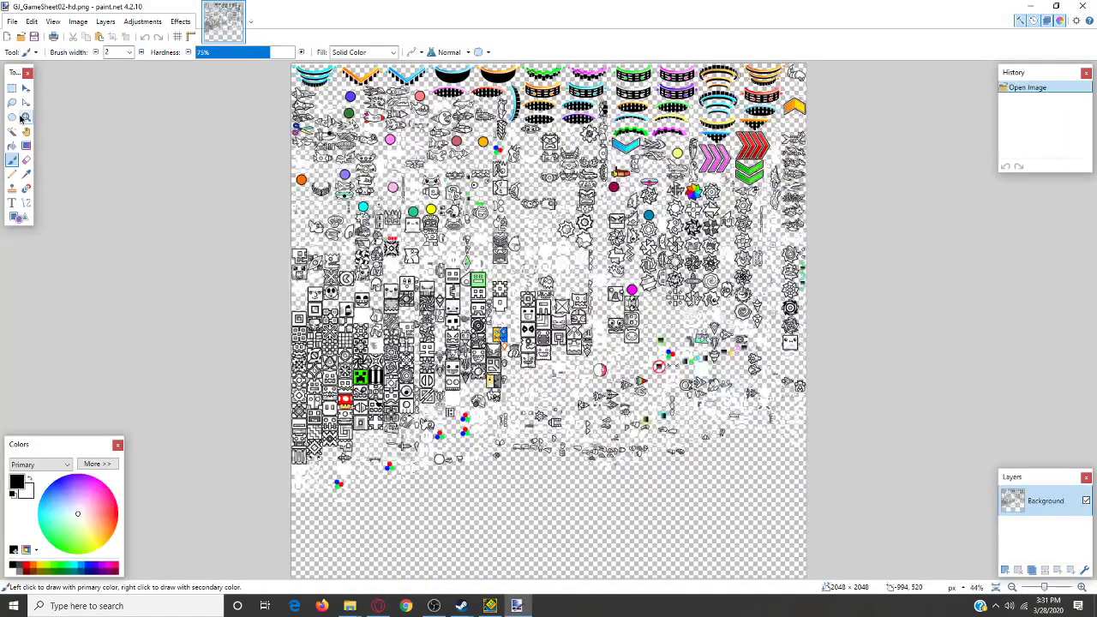
- Zoom far into a patch of the sheet, then back out to the whole sheet
left_click(25, 117)
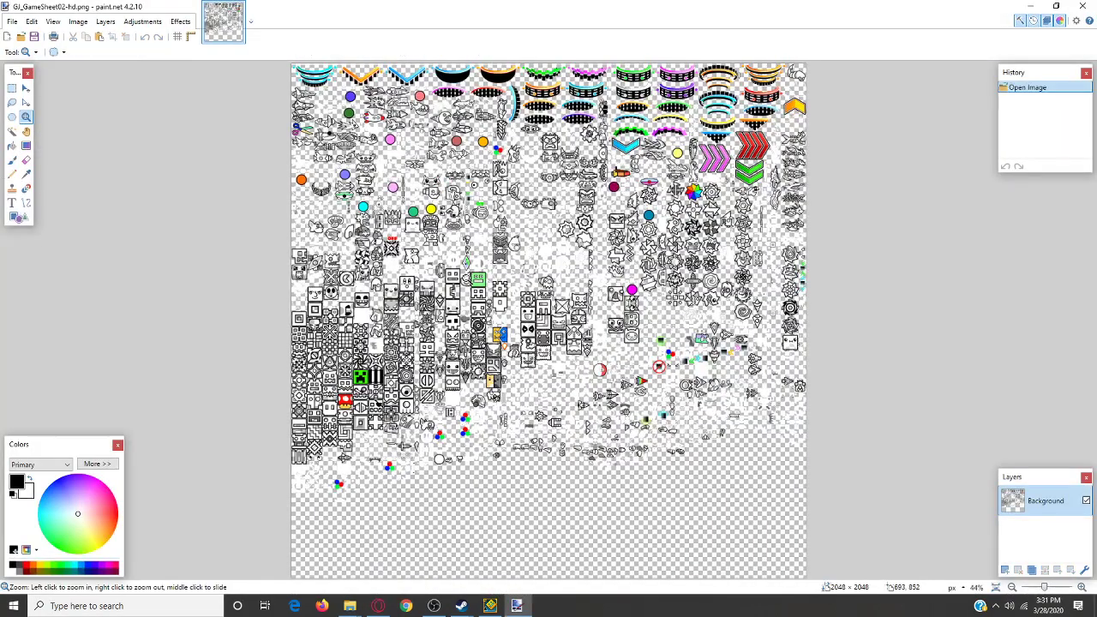
left_click_drag(446, 239, 455, 245)
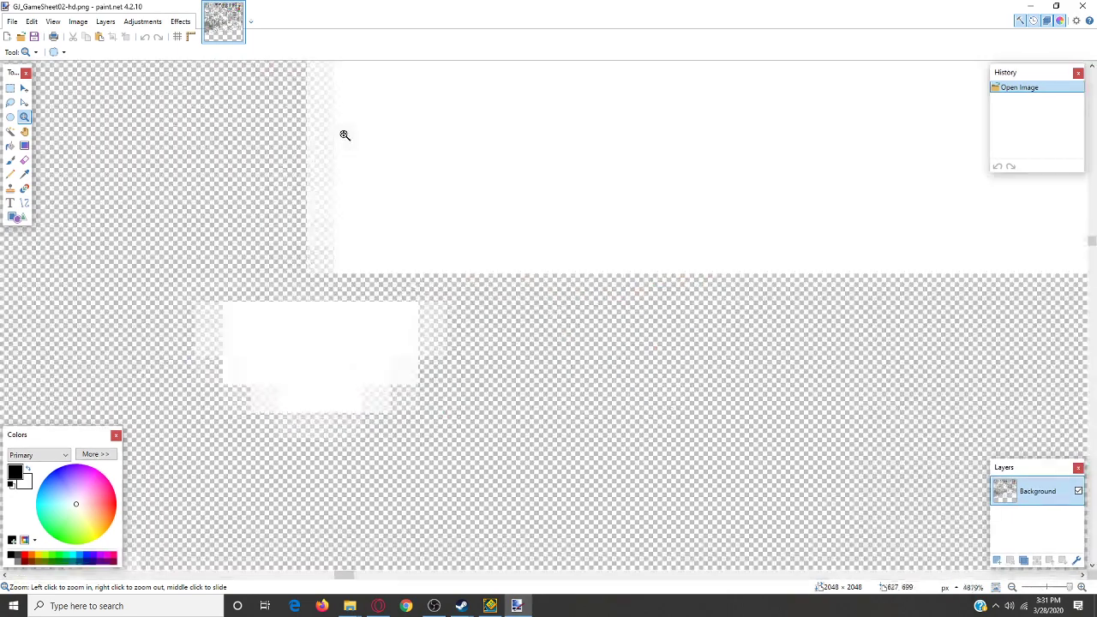
right_click(291, 228)
right_click(338, 217)
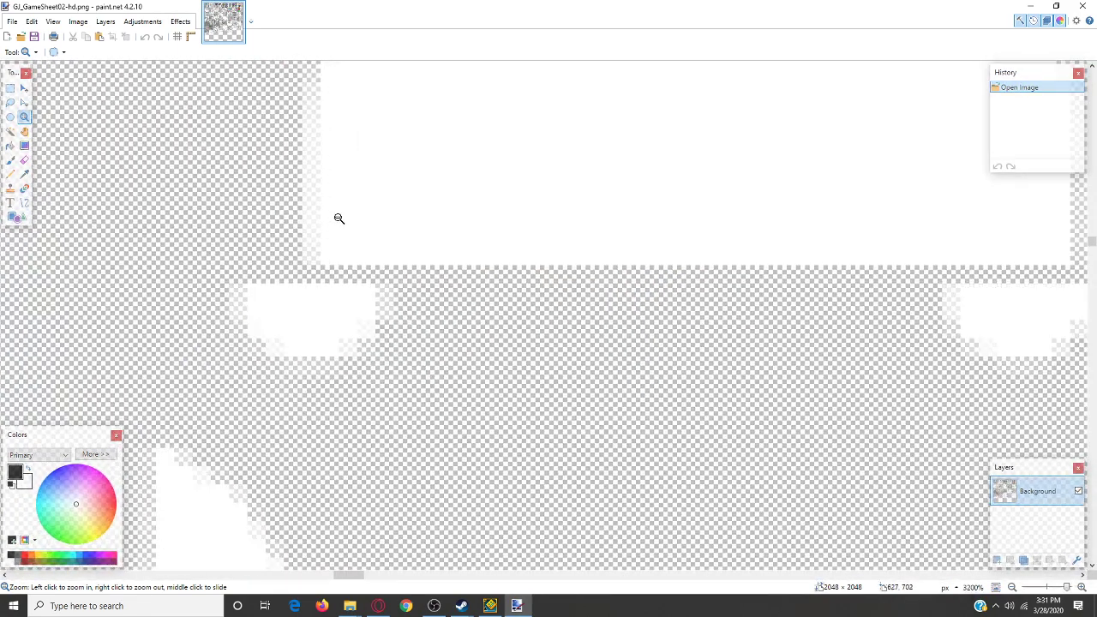
right_click(335, 215)
right_click(341, 207)
right_click(340, 206)
right_click(340, 205)
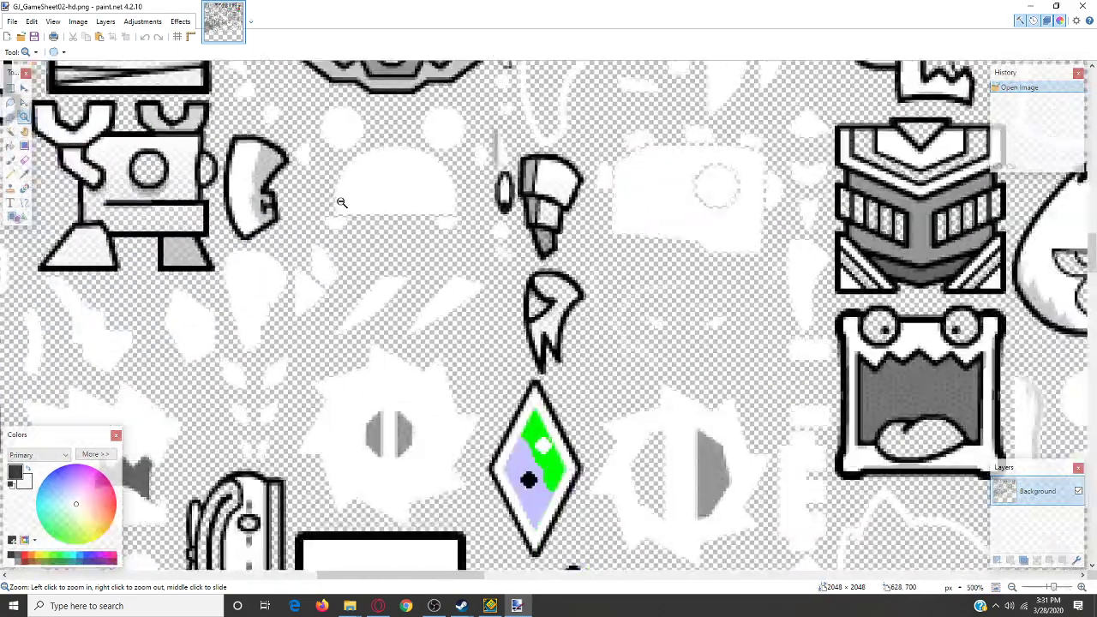
right_click(341, 205)
right_click(340, 205)
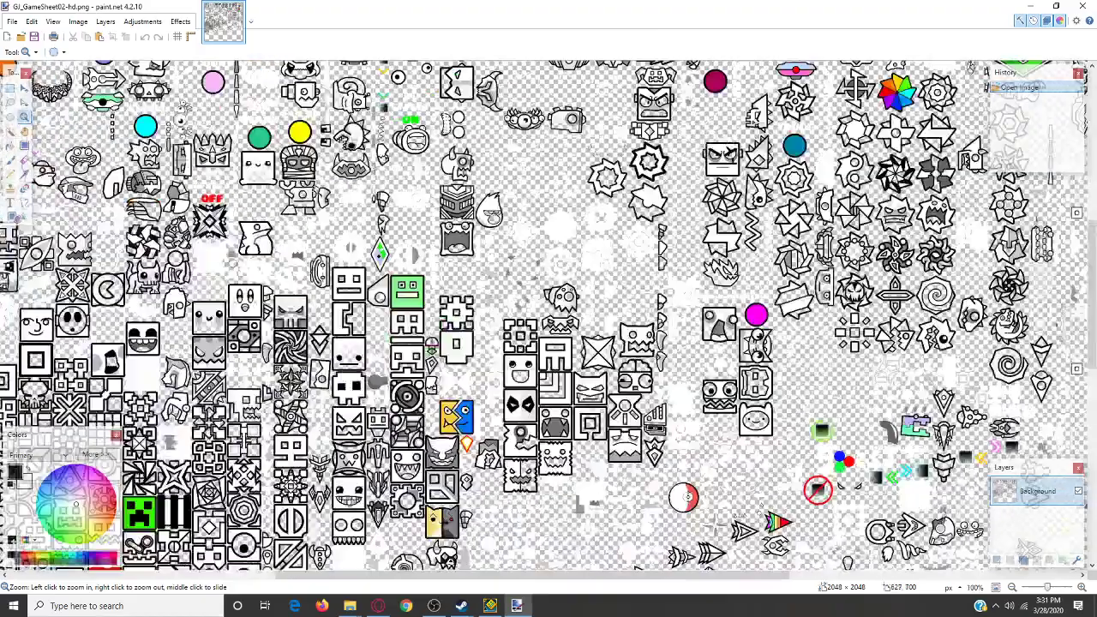
- Pan the canvas until the wave arrow icons sit near the centre
left_click(24, 132)
left_click_drag(52, 137, 266, 161)
left_click_drag(446, 112, 458, 403)
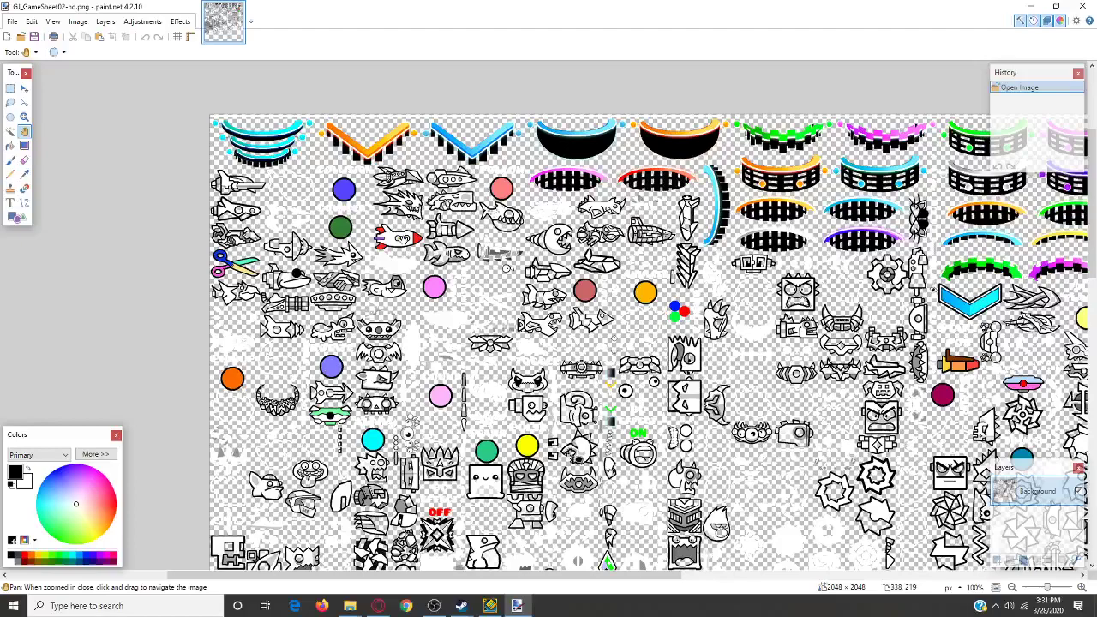
left_click_drag(529, 376, 525, 103)
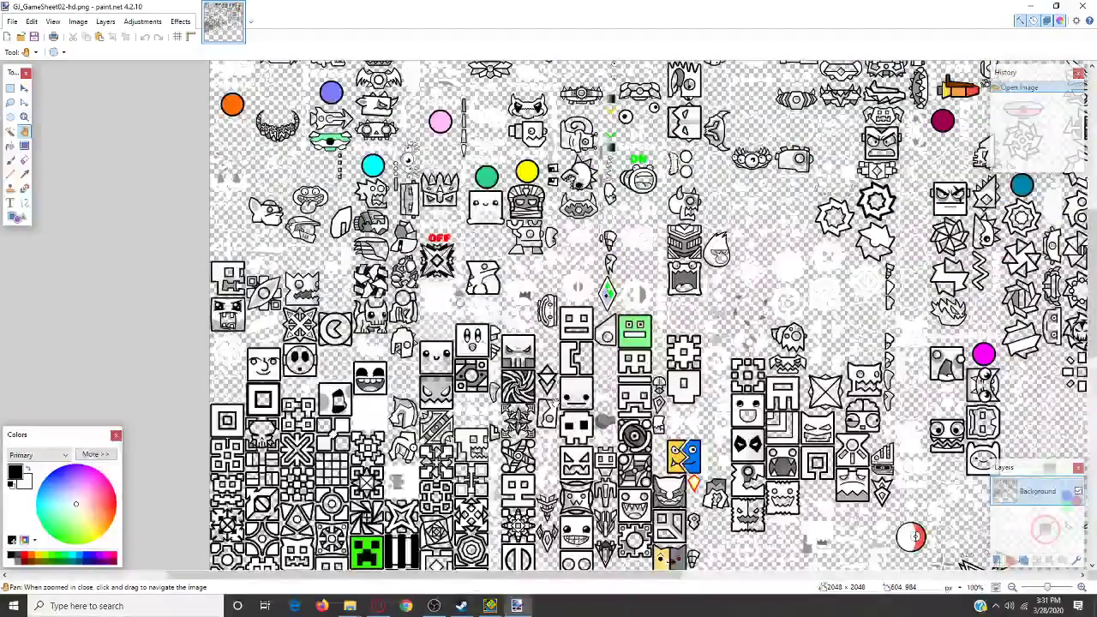
left_click_drag(399, 548, 406, 413)
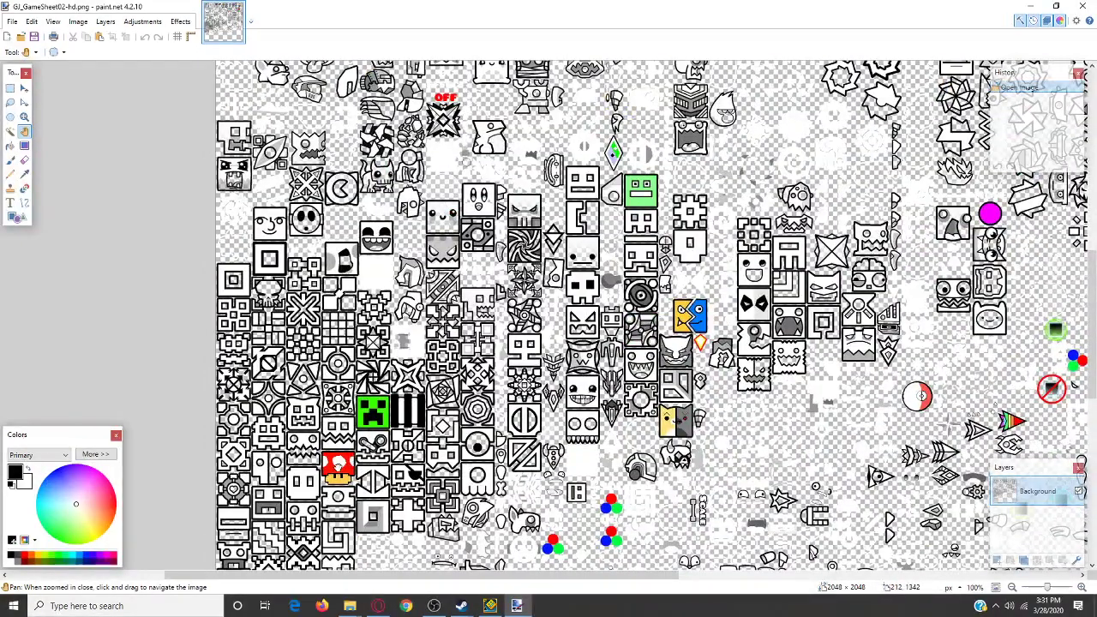
left_click_drag(677, 206, 455, 207)
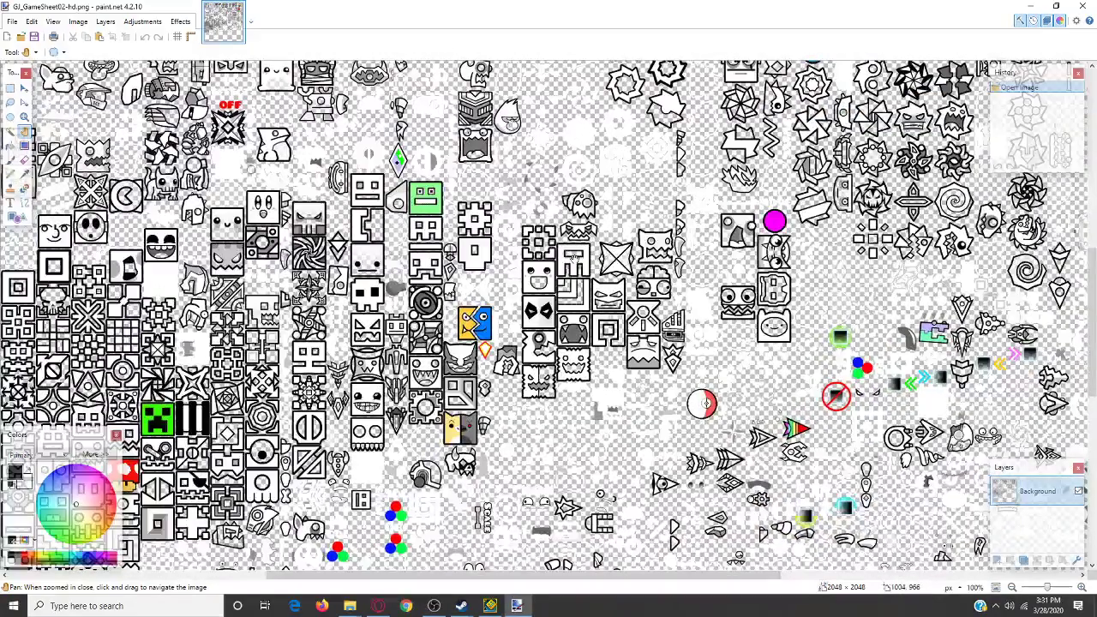
left_click_drag(658, 377, 657, 380)
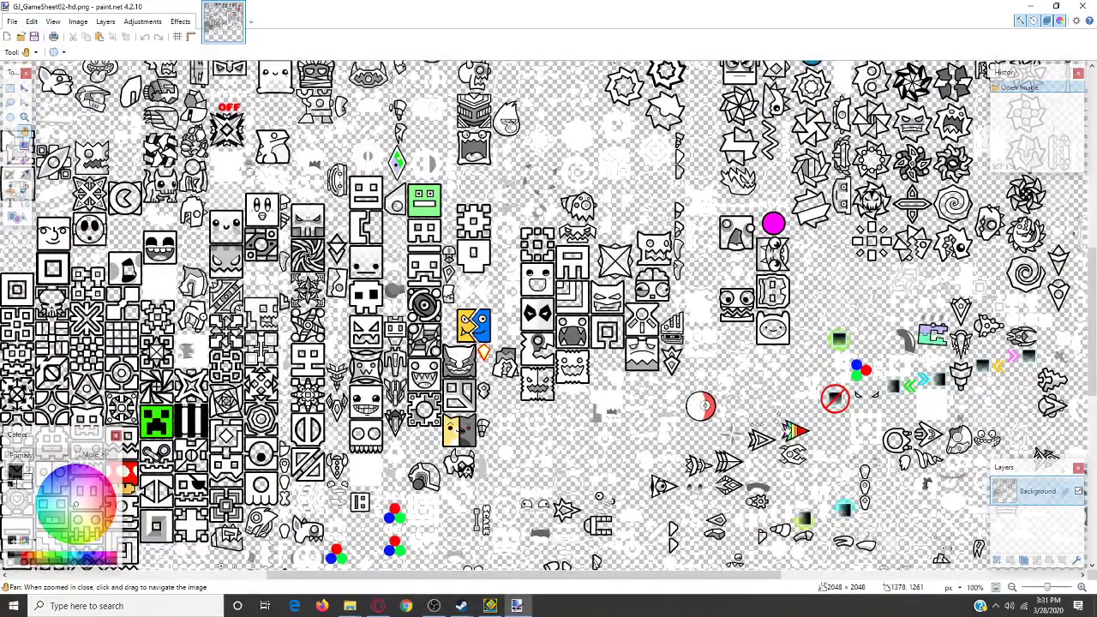
left_click_drag(787, 430, 651, 371)
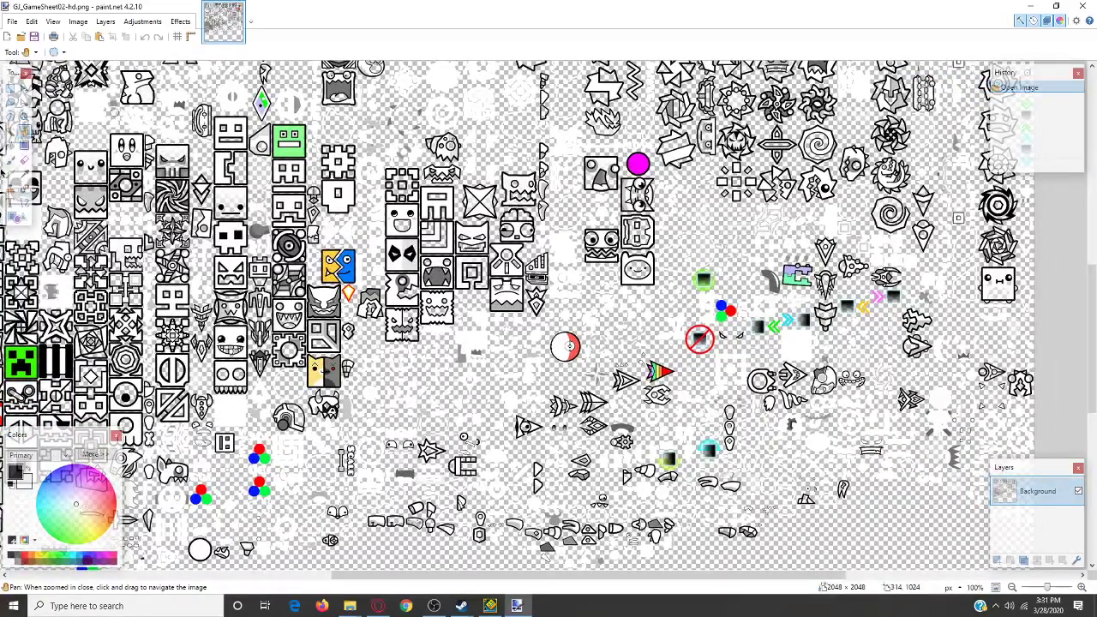
- Zoom in on the white wave arrow
left_click(24, 115)
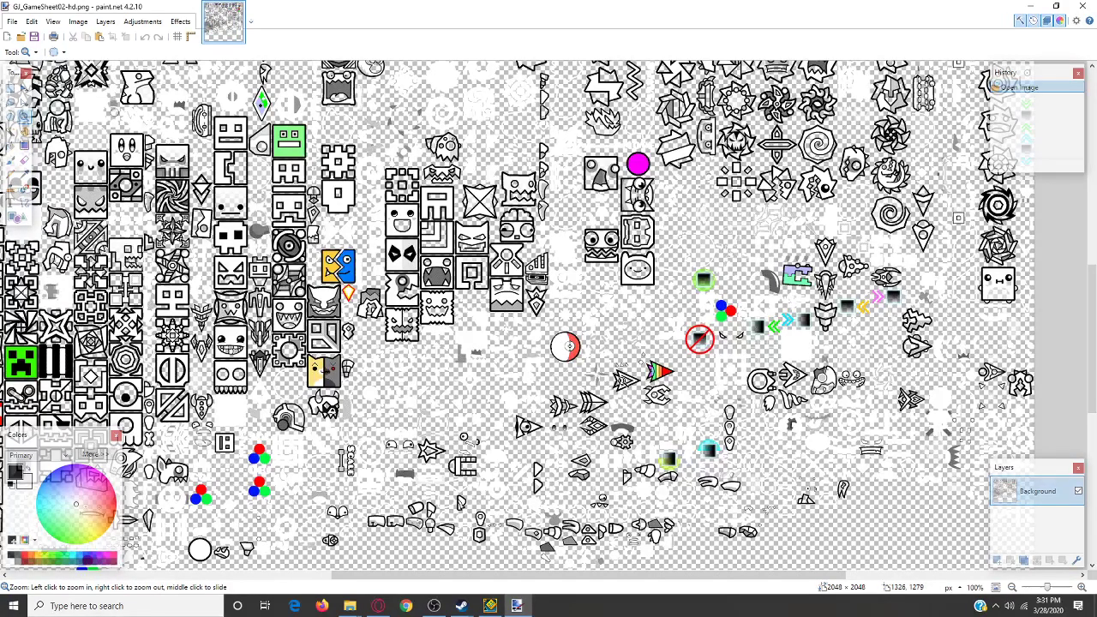
left_click(627, 376)
left_click(627, 375)
left_click(626, 375)
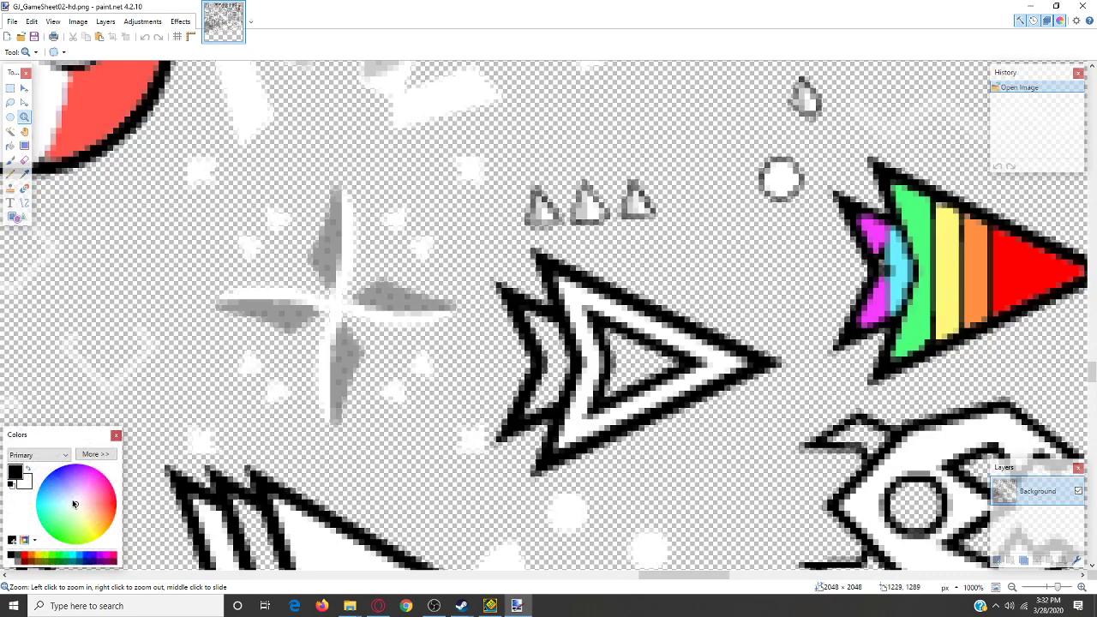
- Fill the arrow's centre pale yellow, its band periwinkle and its tail pink
left_click(11, 188)
left_click(10, 146)
left_click(635, 354)
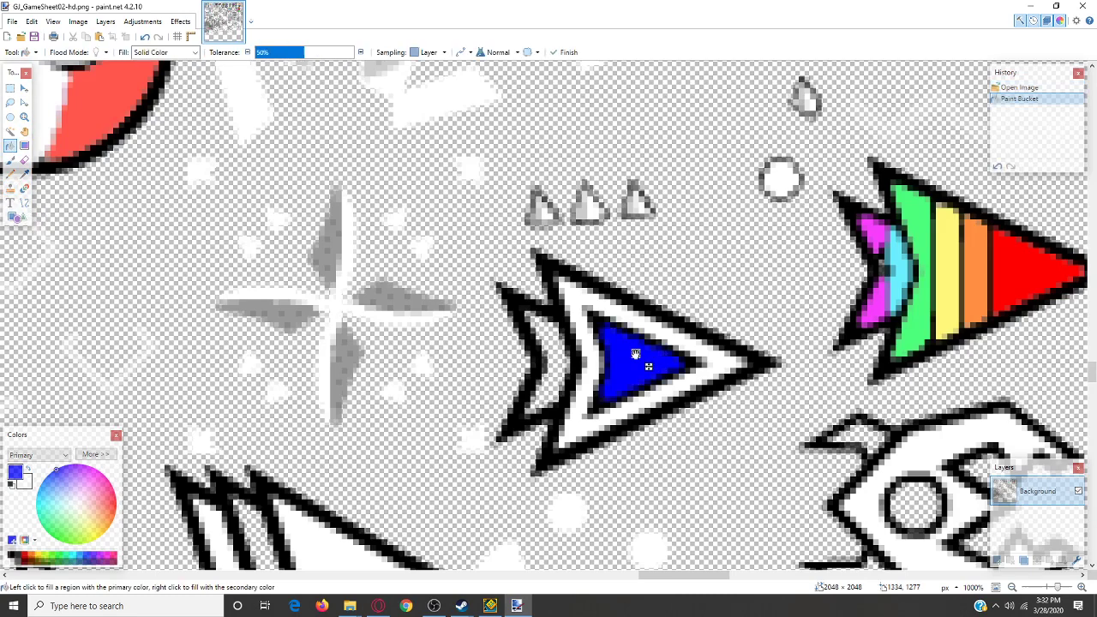
left_click(86, 523)
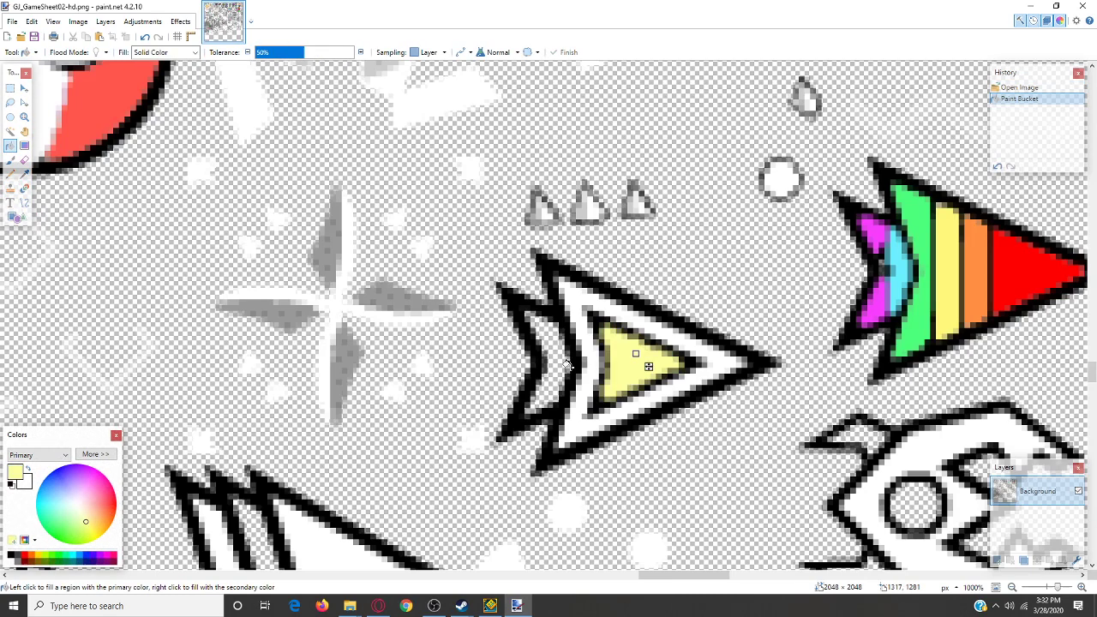
left_click(578, 308)
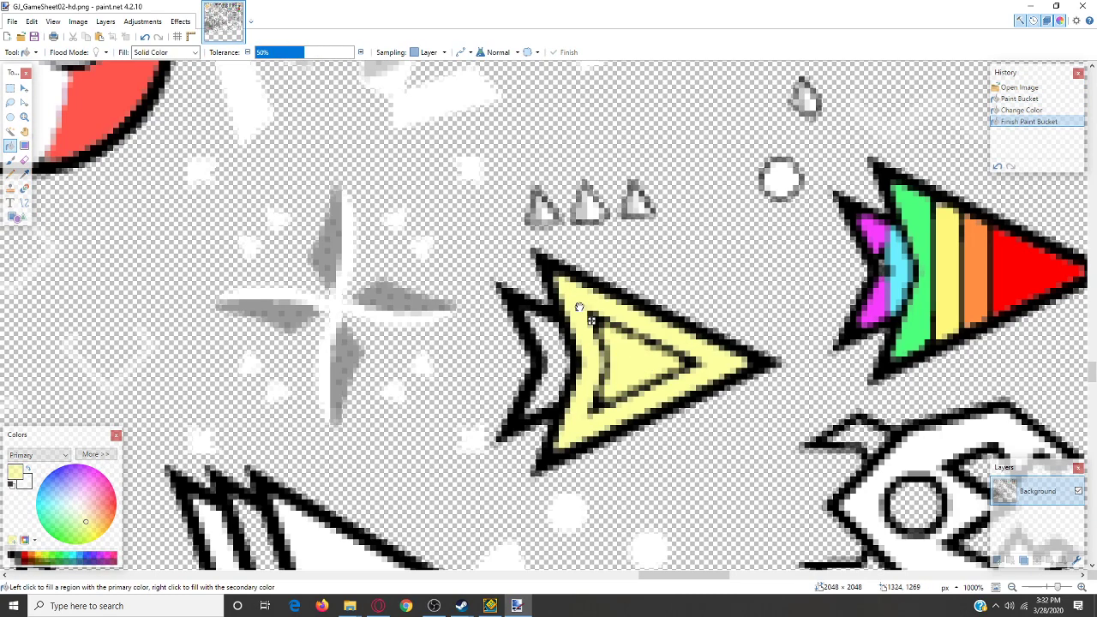
left_click(65, 481)
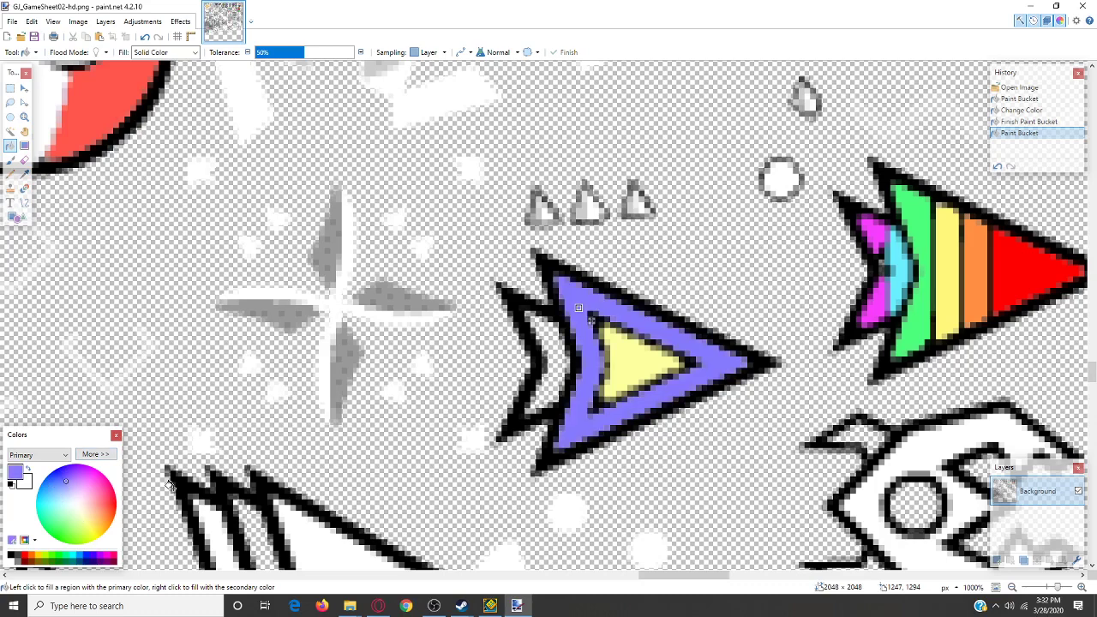
left_click(548, 347)
left_click(107, 499)
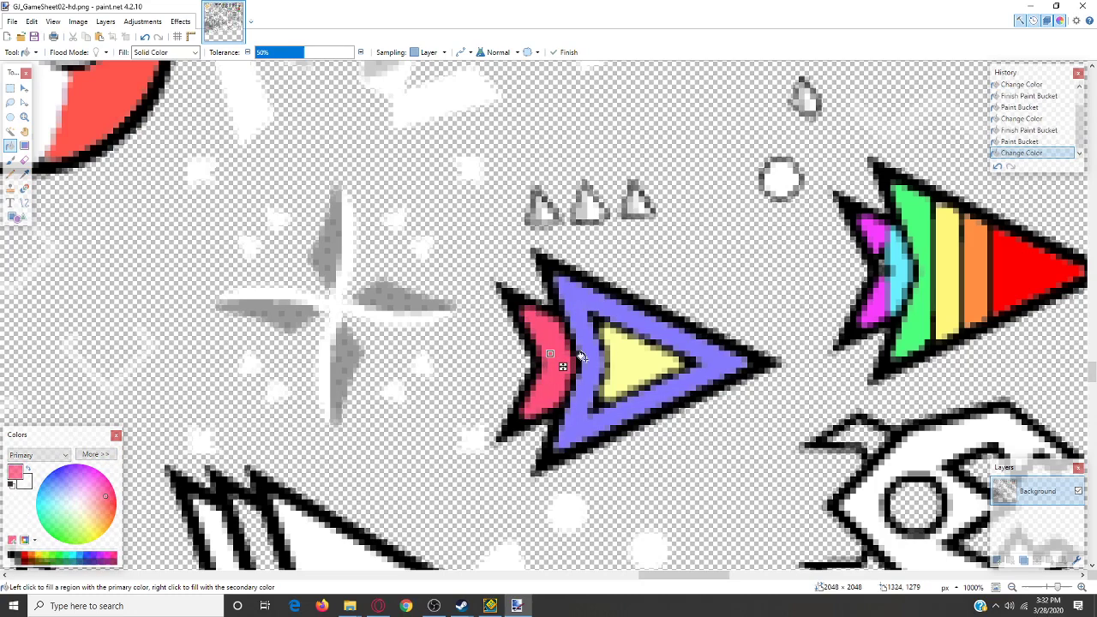
- Save the GJ_GameSheet02-hd sprite sheet with the default save settings
scroll(581, 320, "up", 3)
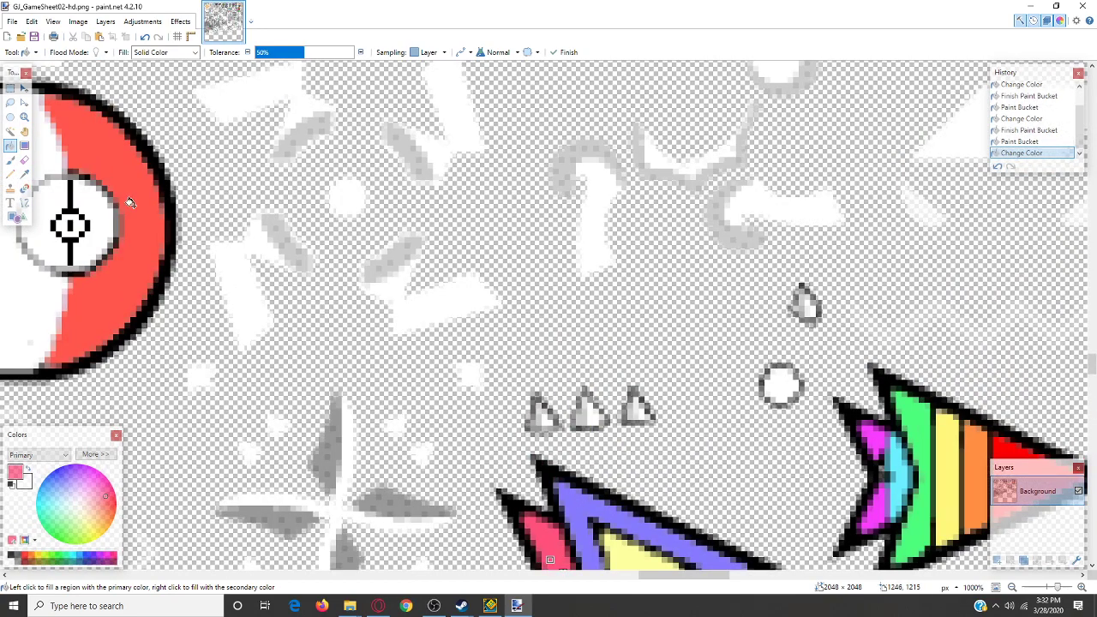
scroll(188, 227, "down", 5)
scroll(231, 287, "up", 5)
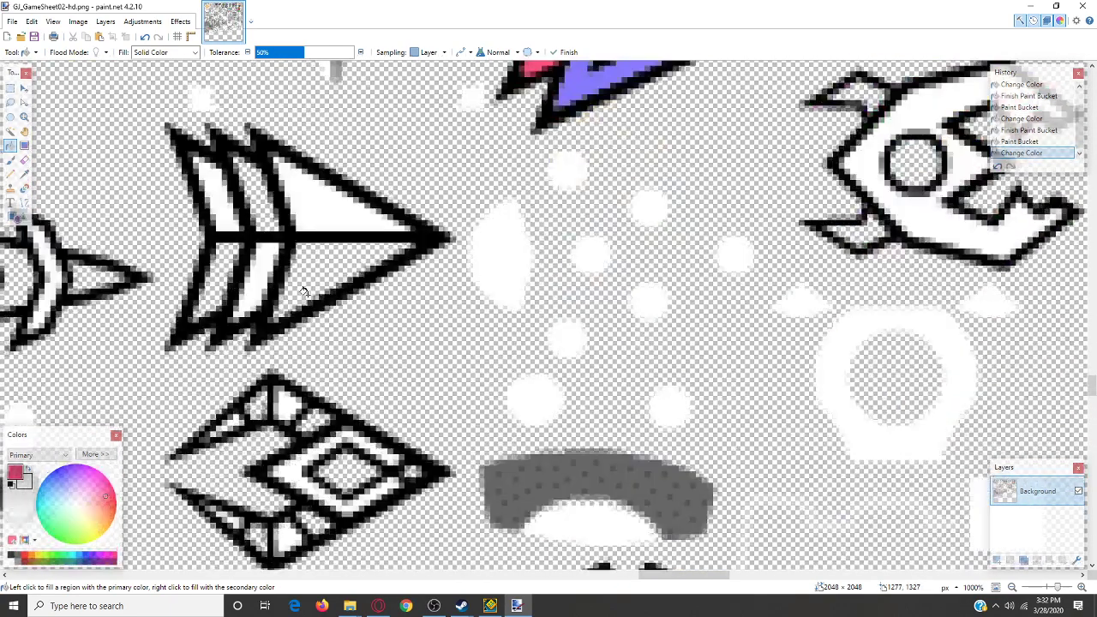
left_click(24, 135)
scroll(508, 148, "left", 10)
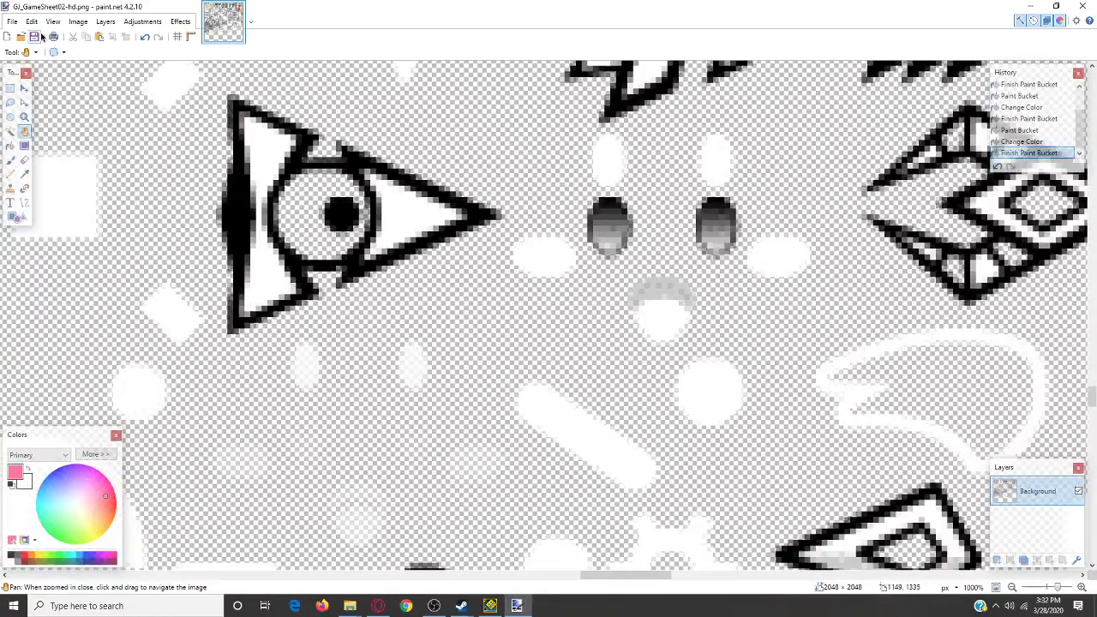
left_click(34, 37)
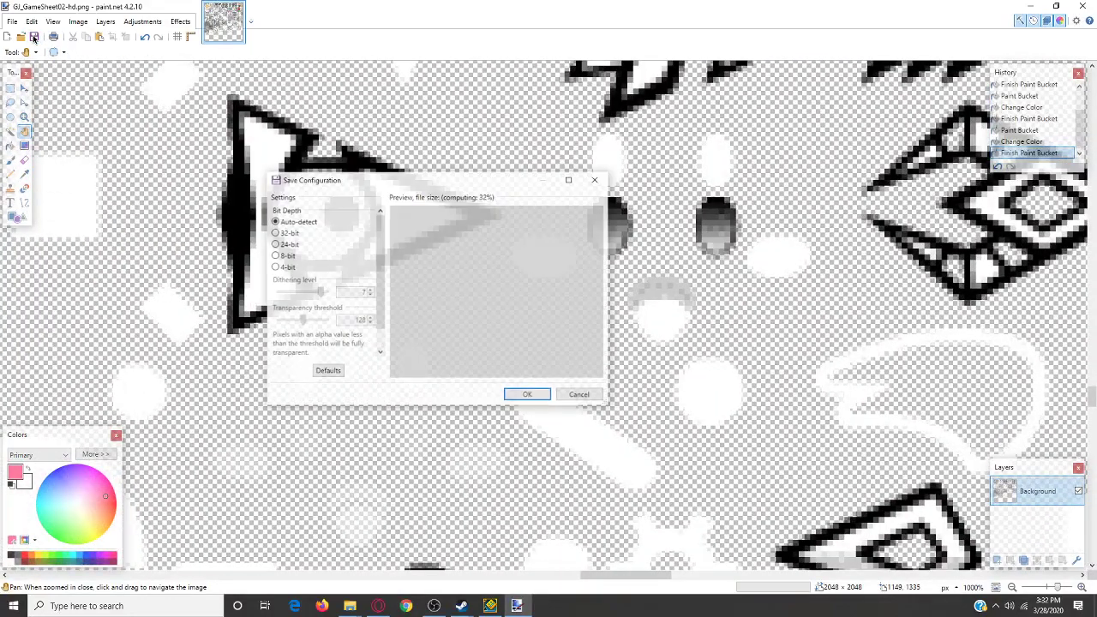
left_click(536, 399)
- Close paint.net, Explorer and the Properties dialog, then stop and relaunch Geometry Dash
left_click(1082, 6)
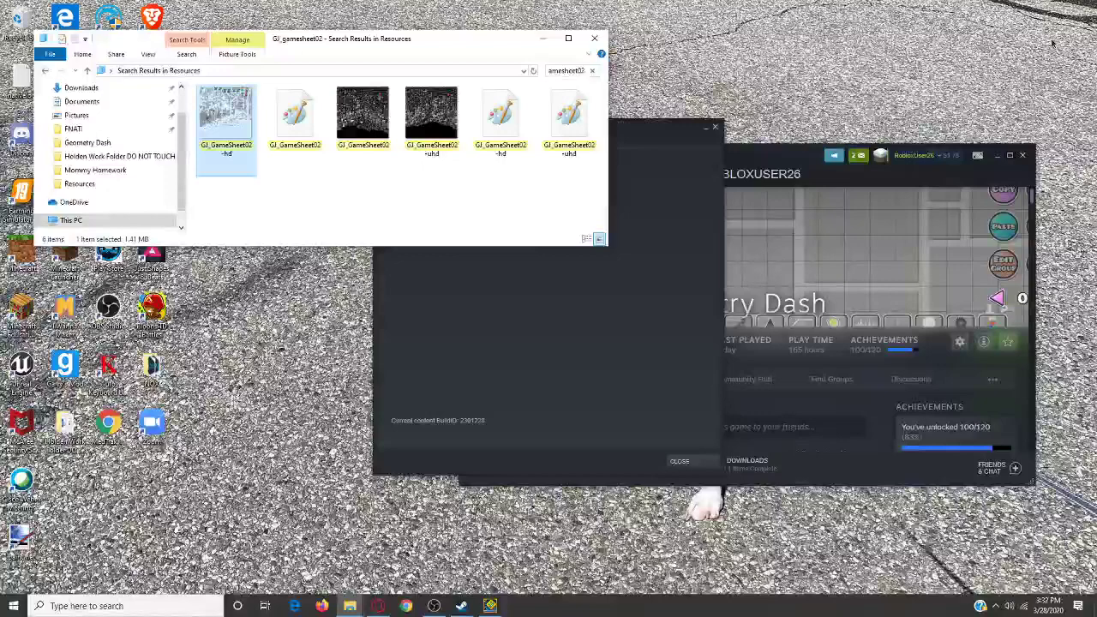
left_click(591, 39)
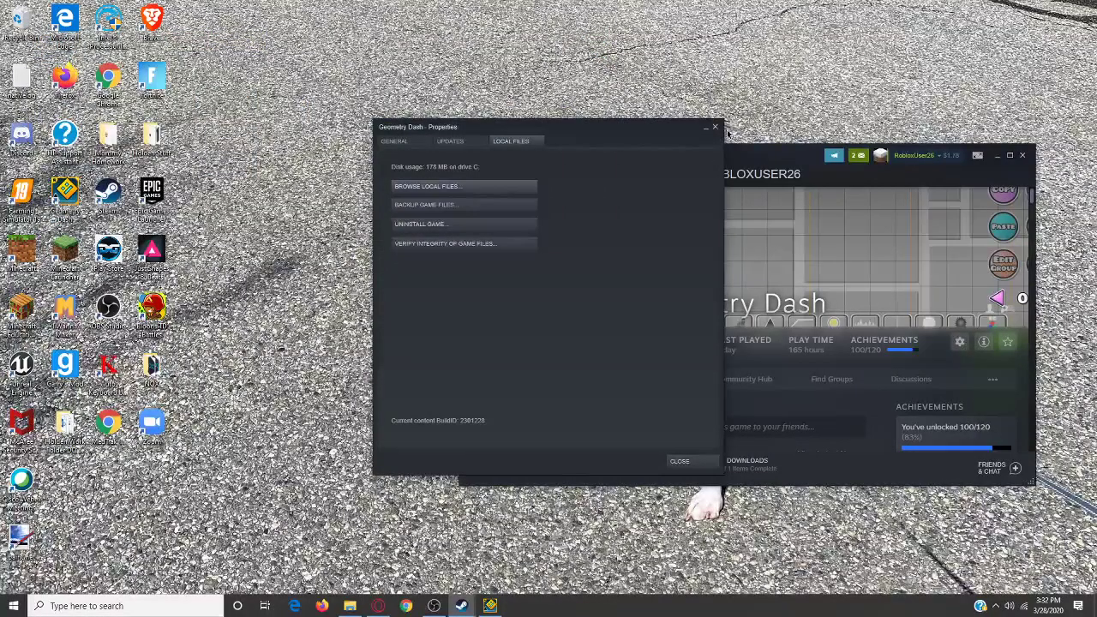
left_click(715, 128)
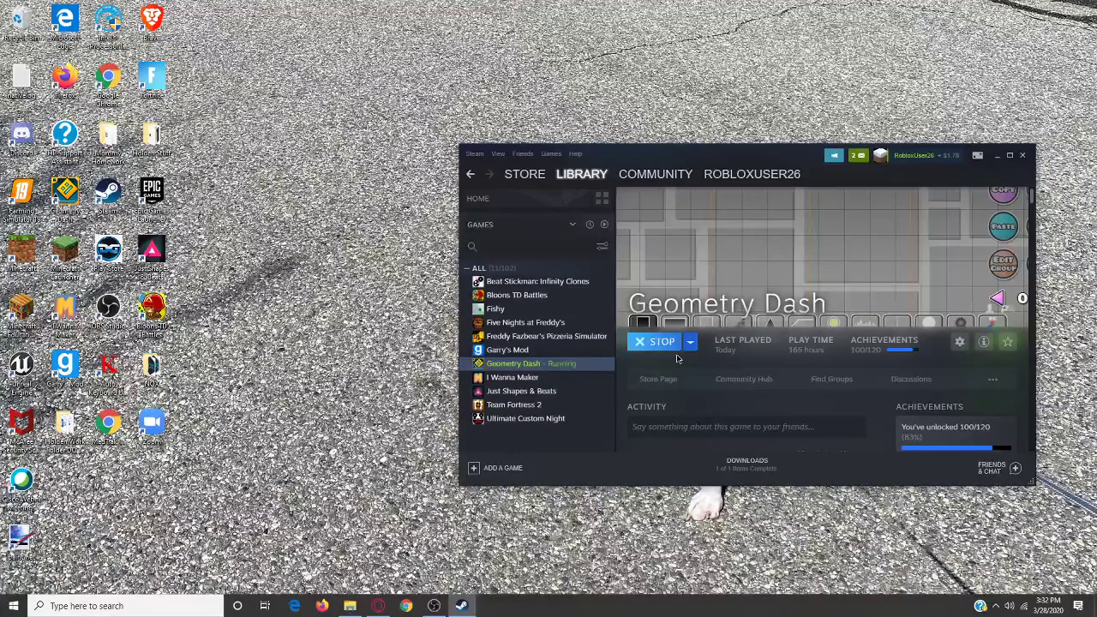
left_click(668, 345)
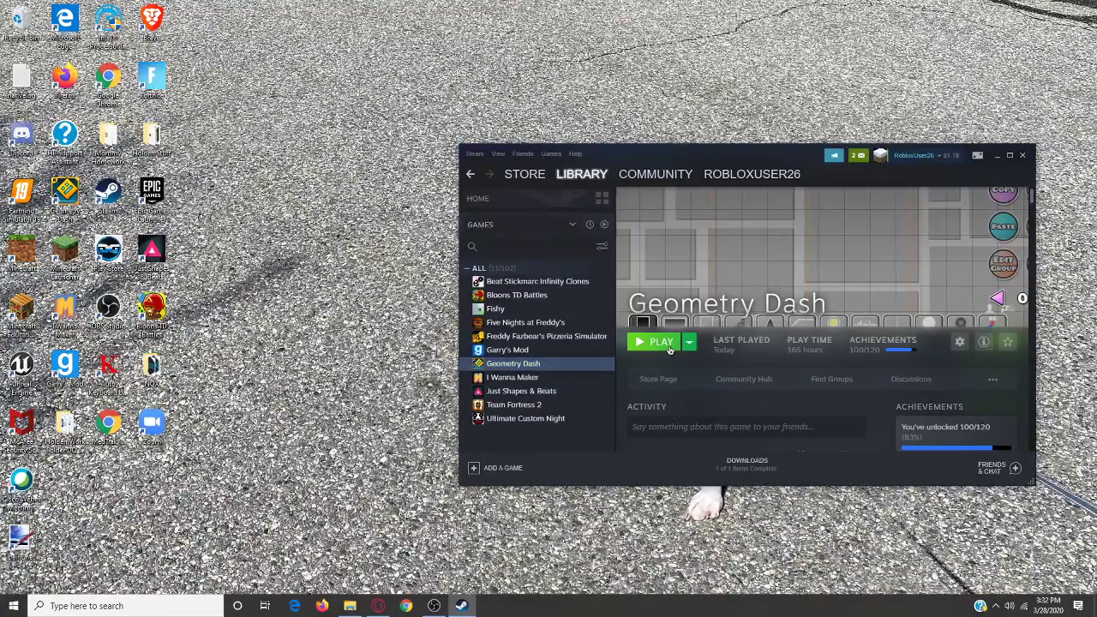
left_click(670, 347)
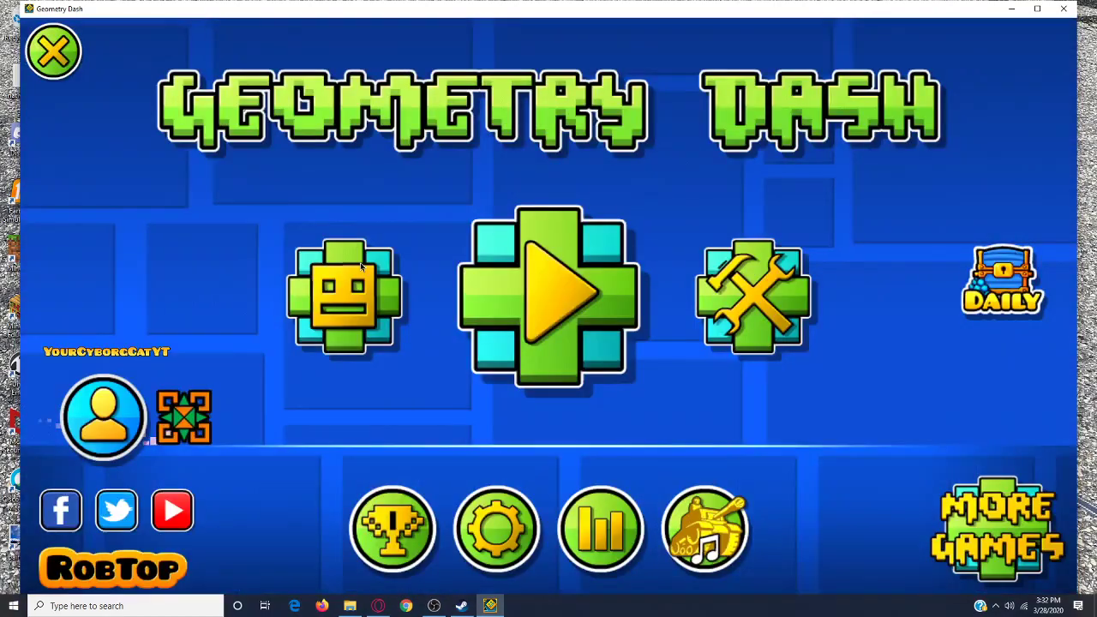
- In the icon kit, browse ship, ball, UFO and wave icons, previewing the purple wave
left_click(343, 289)
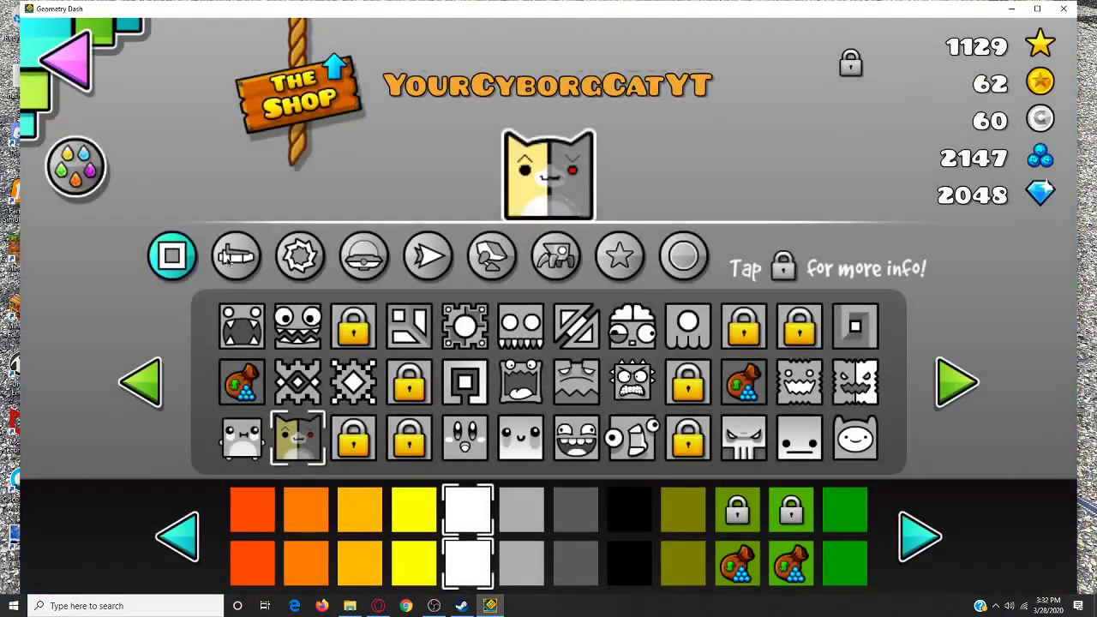
left_click(230, 262)
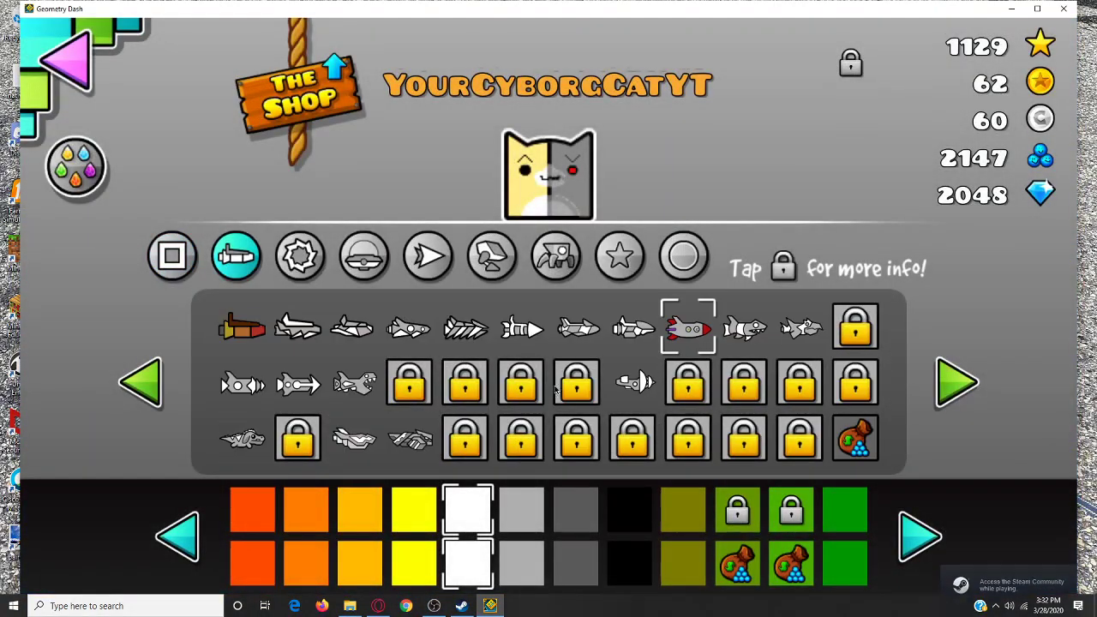
left_click(296, 260)
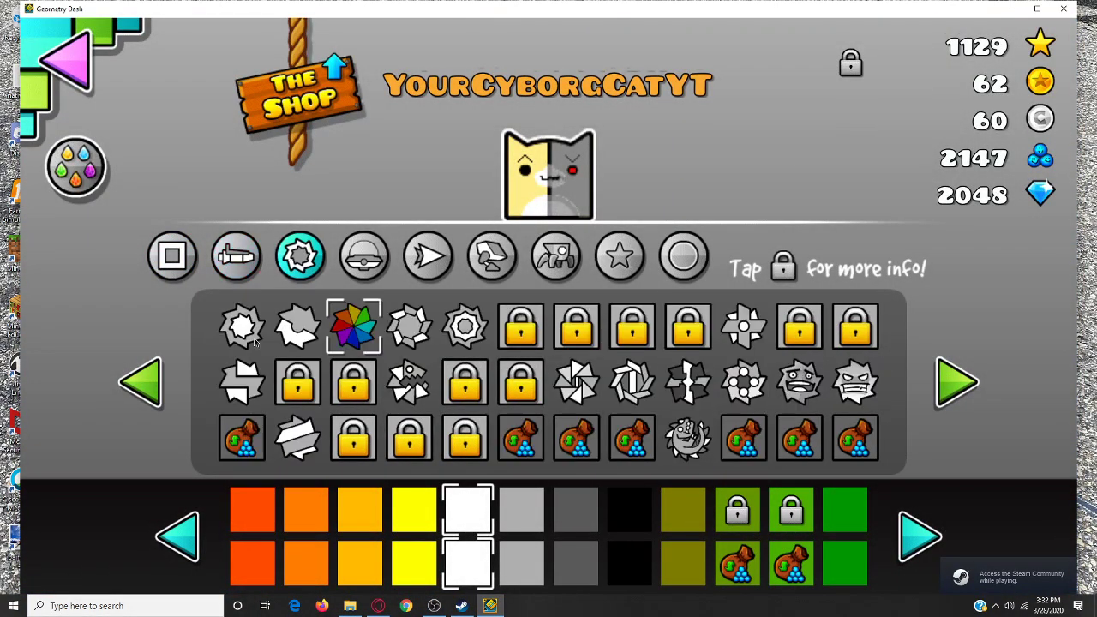
left_click(350, 269)
left_click(441, 261)
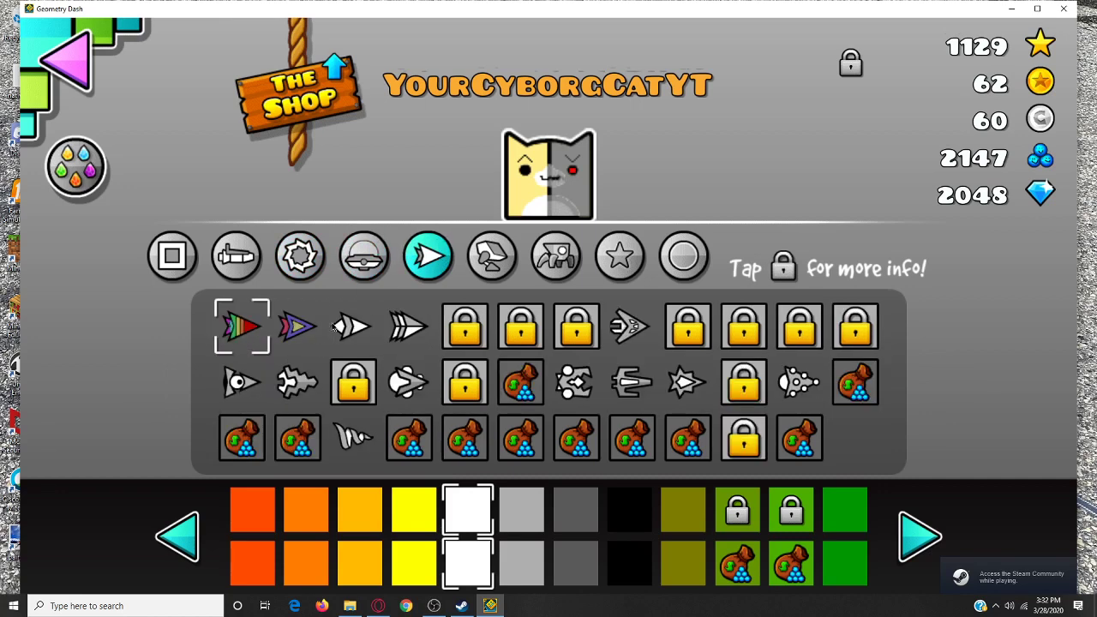
left_click(291, 328)
left_click(230, 332)
- Browse robot and spider icons, return to the main menu, and bring up OBS Studio
left_click(491, 257)
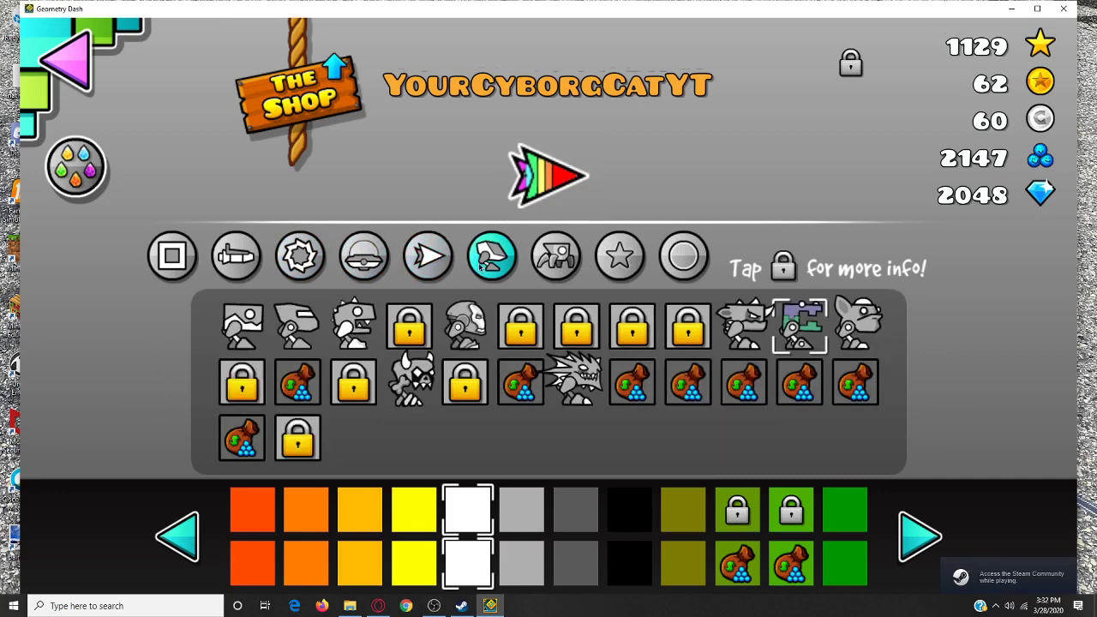
left_click(556, 257)
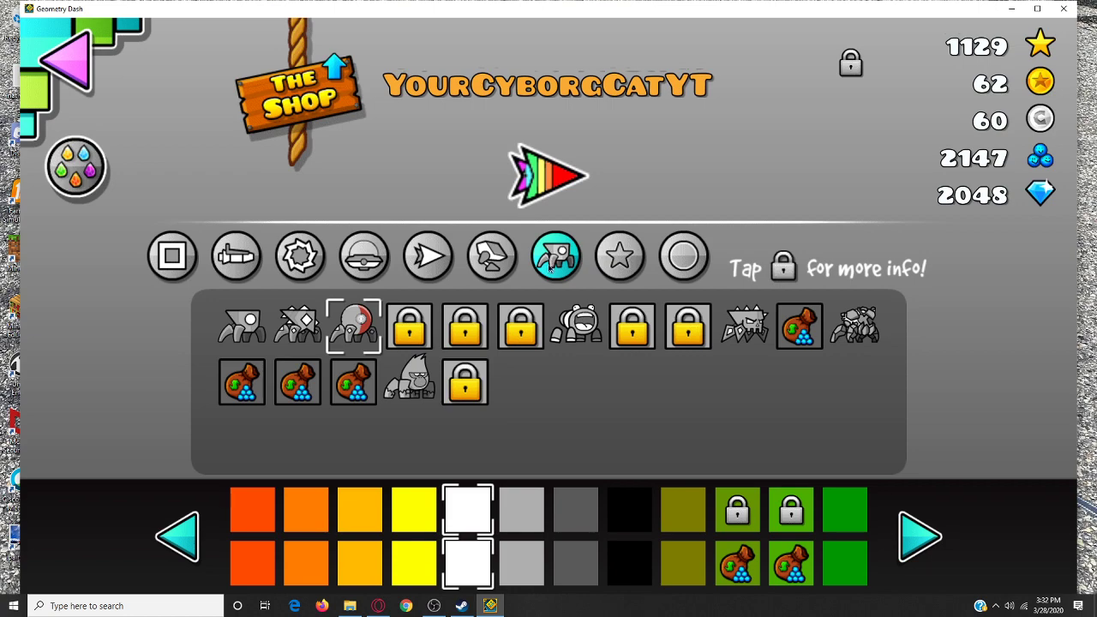
left_click(364, 340)
key("Escape")
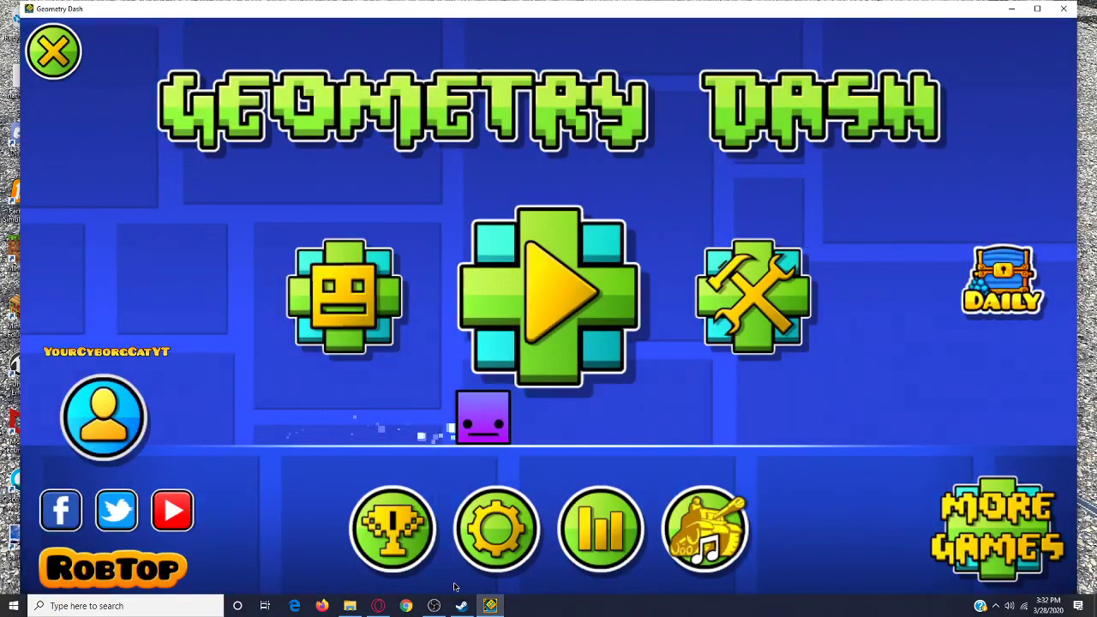
mouse_move(433, 608)
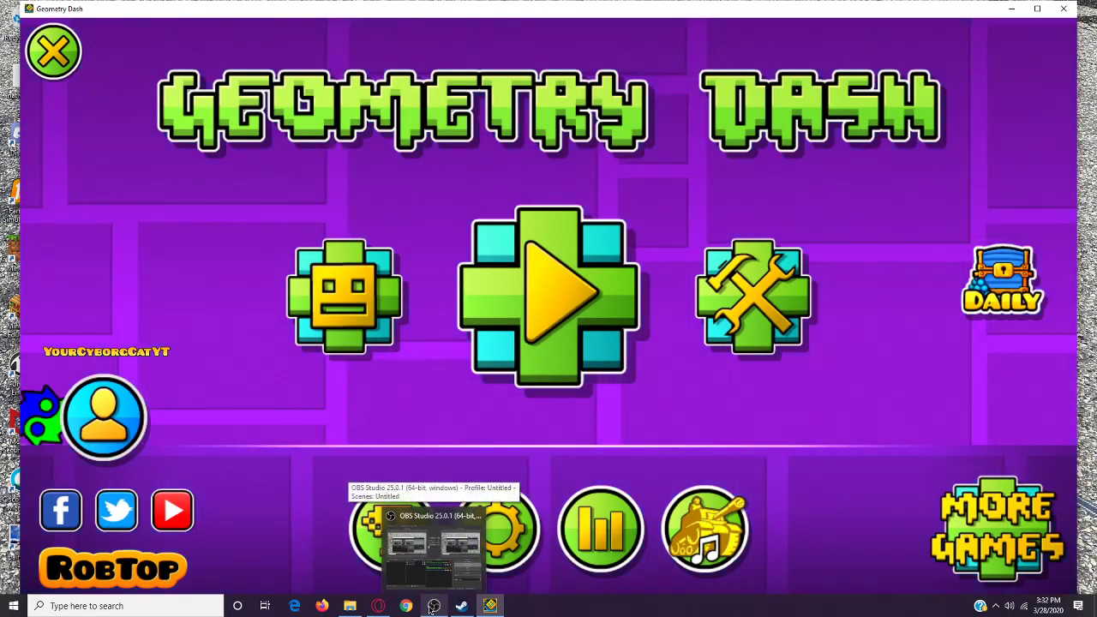
left_click(433, 608)
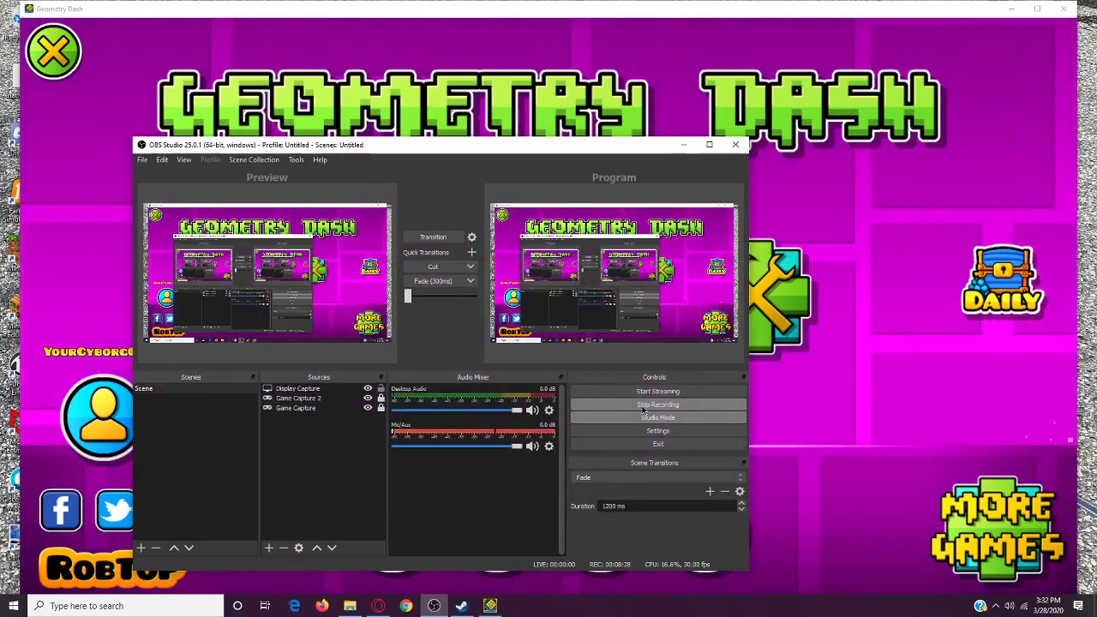